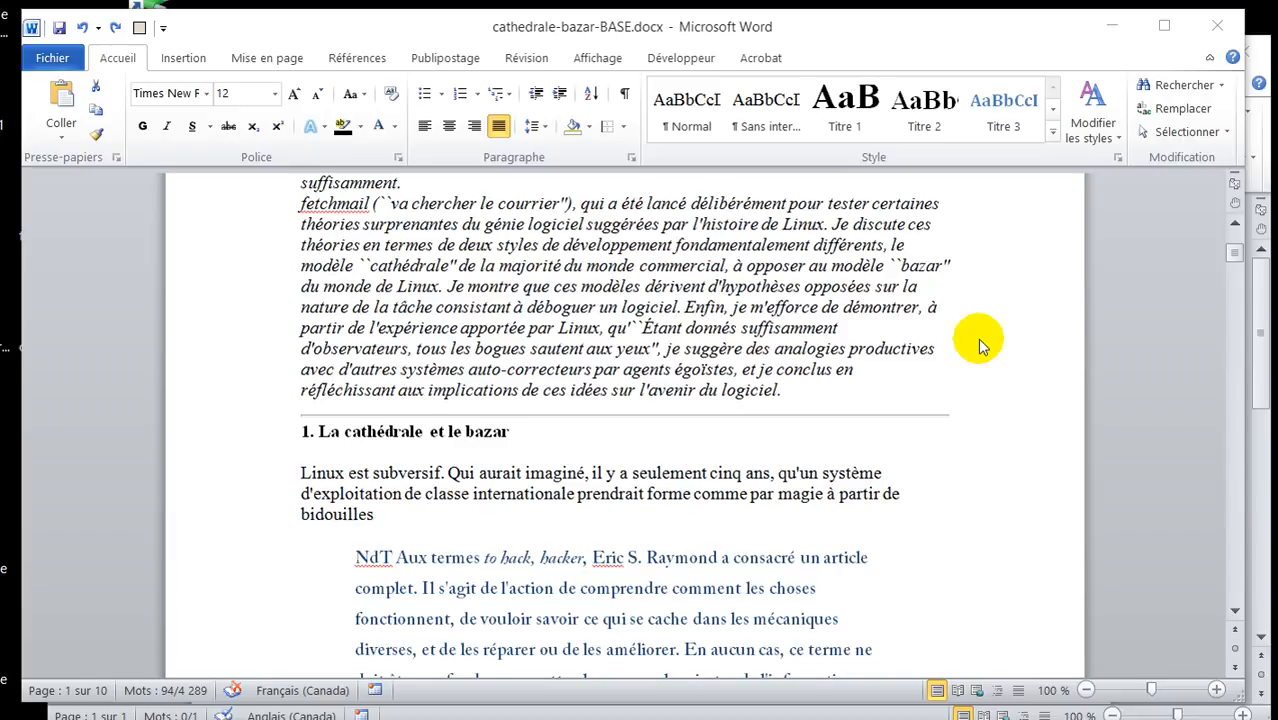
Step: Examine the bold numbered section headings 1 to 3 in the document, highlighting each one
scroll(980, 345, up, 5)
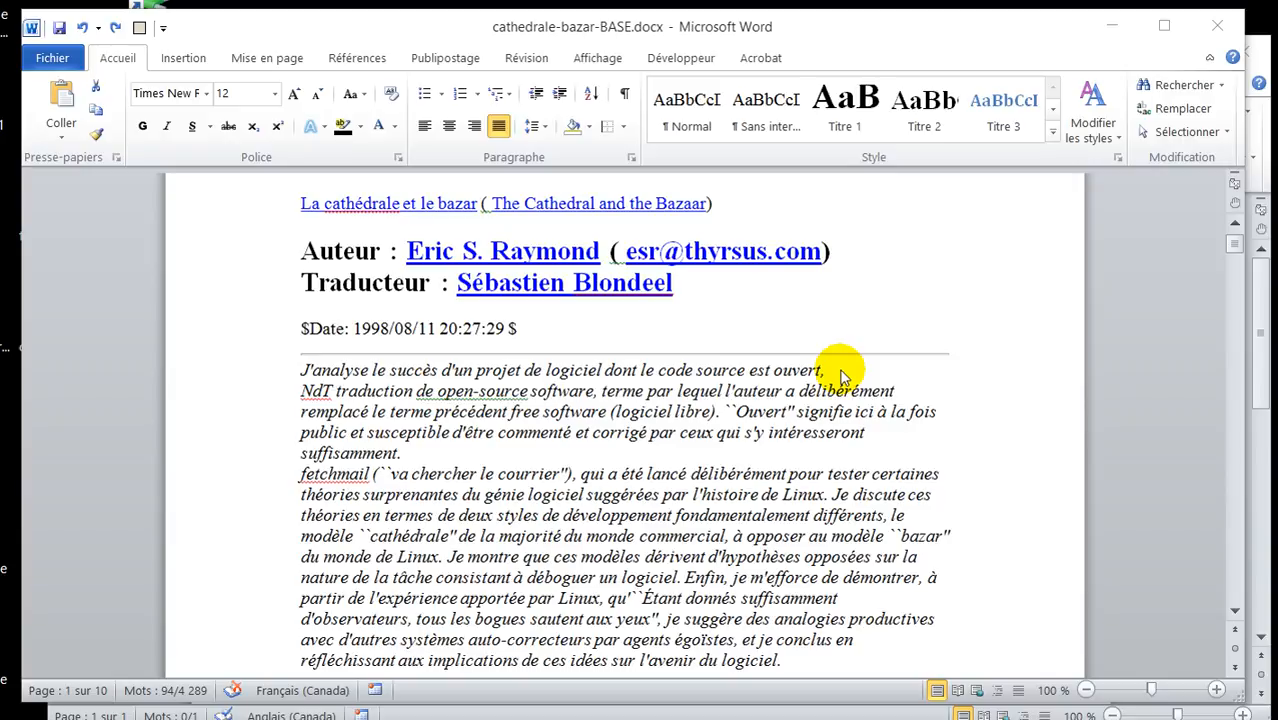
scroll(662, 455, down, 4)
scroll(700, 409, down, 5)
scroll(705, 410, up, 2)
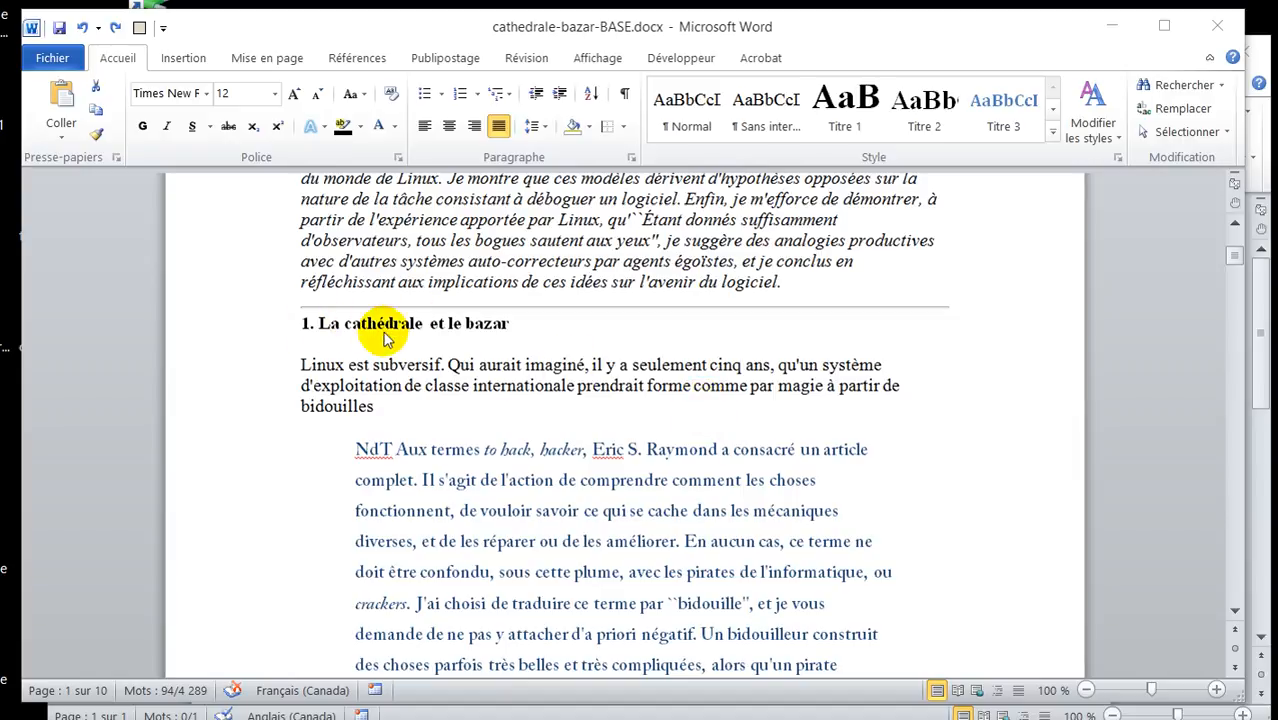
click(328, 322)
drag(514, 323, 314, 322)
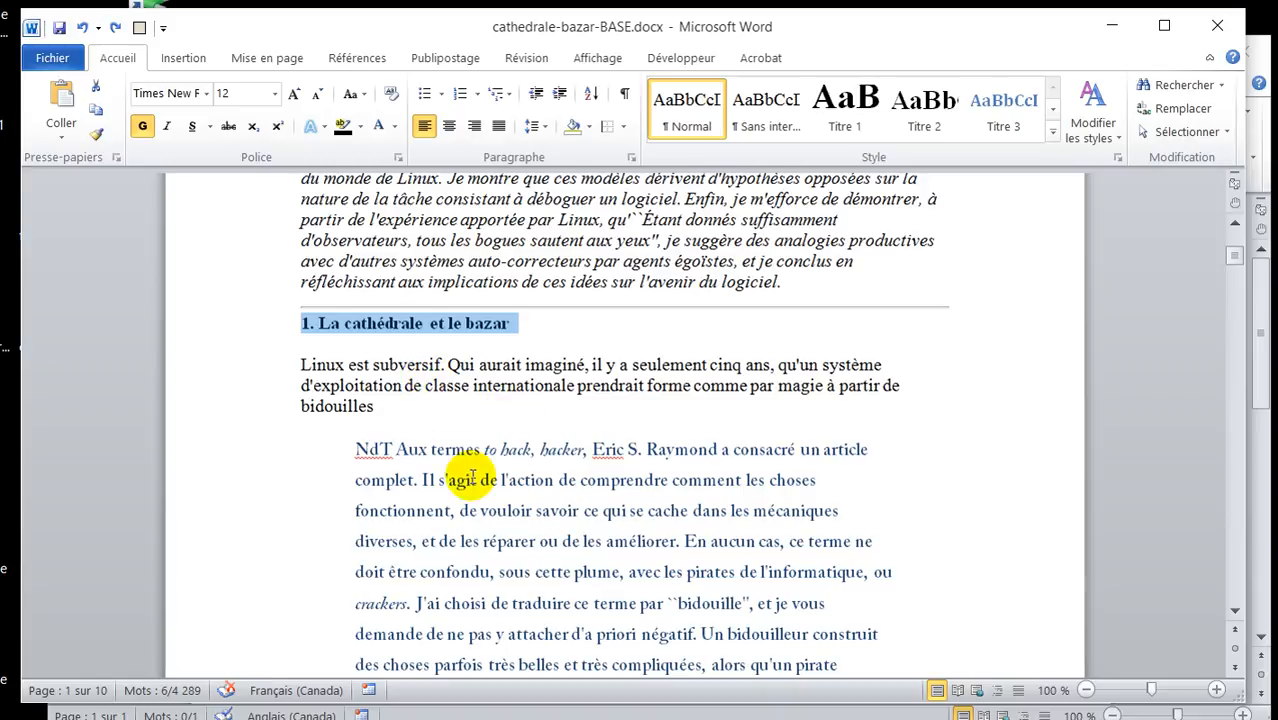
scroll(491, 430, down, 15)
scroll(468, 480, down, 9)
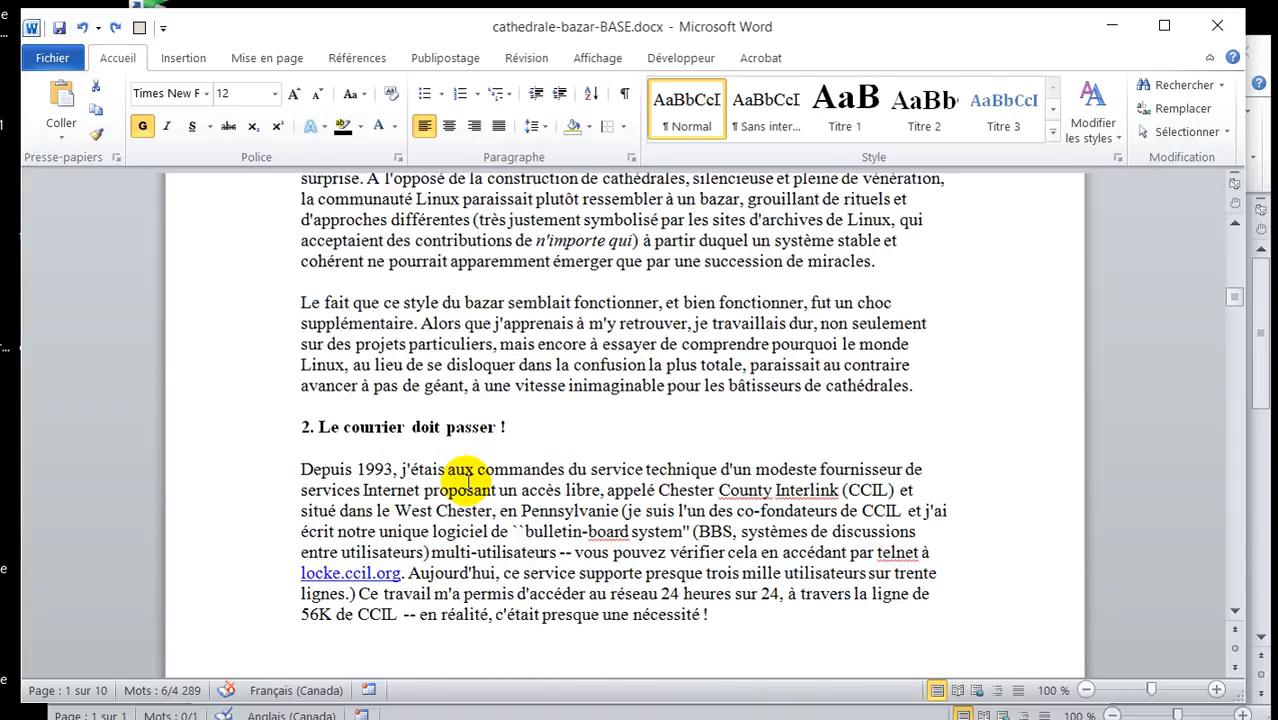
triple_click(548, 427)
scroll(491, 467, down, 12)
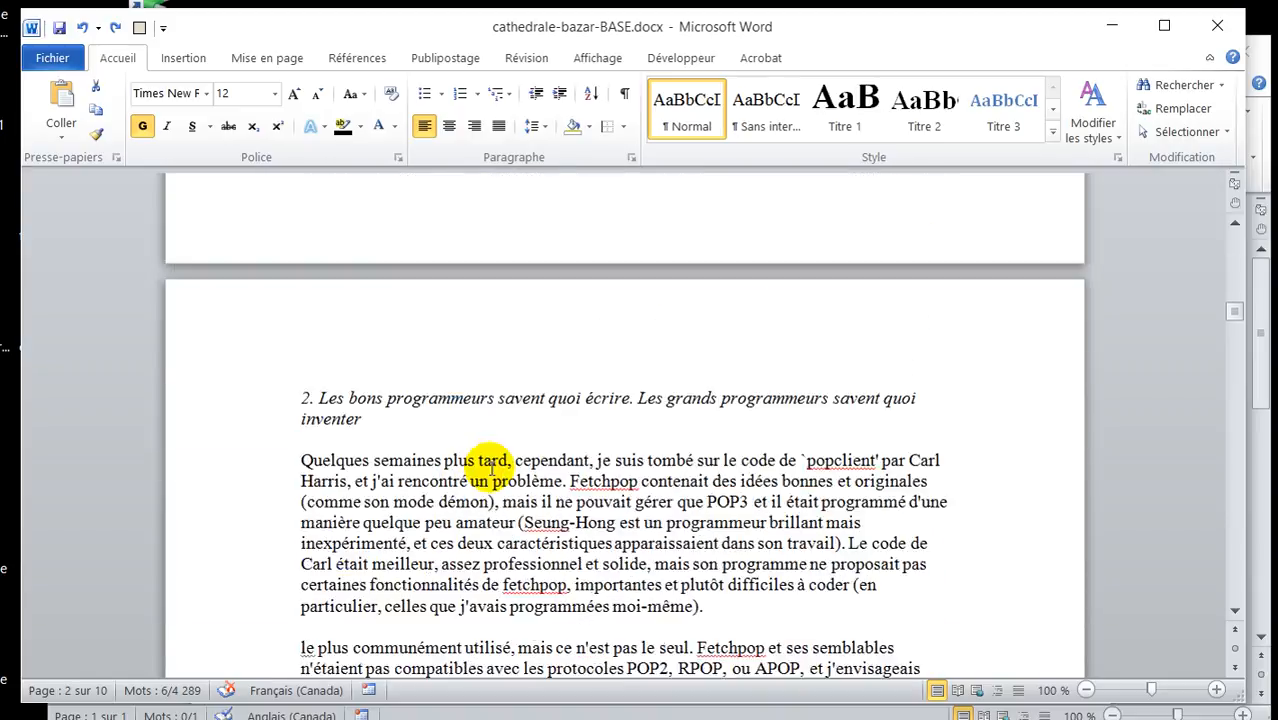
scroll(491, 468, down, 8)
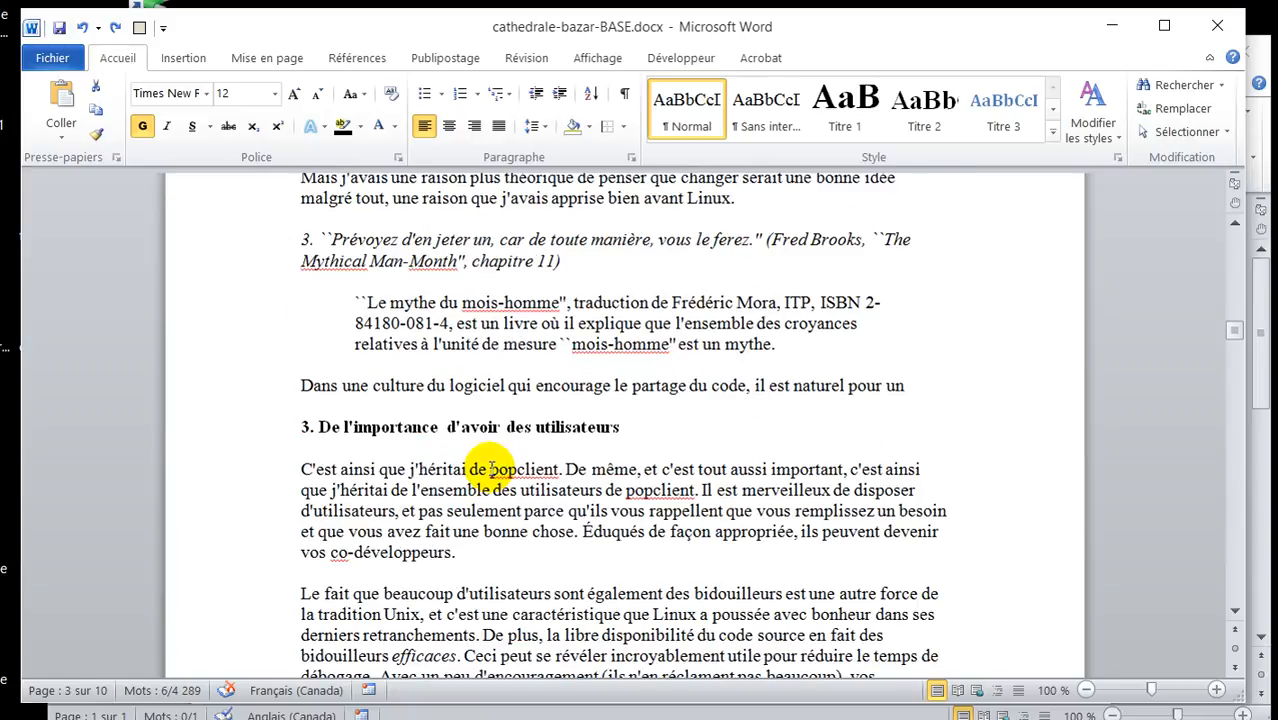
drag(620, 428, 400, 424)
Step: Examine the italic numbered statements under the second section, then return to the start of the document
scroll(422, 480, up, 16)
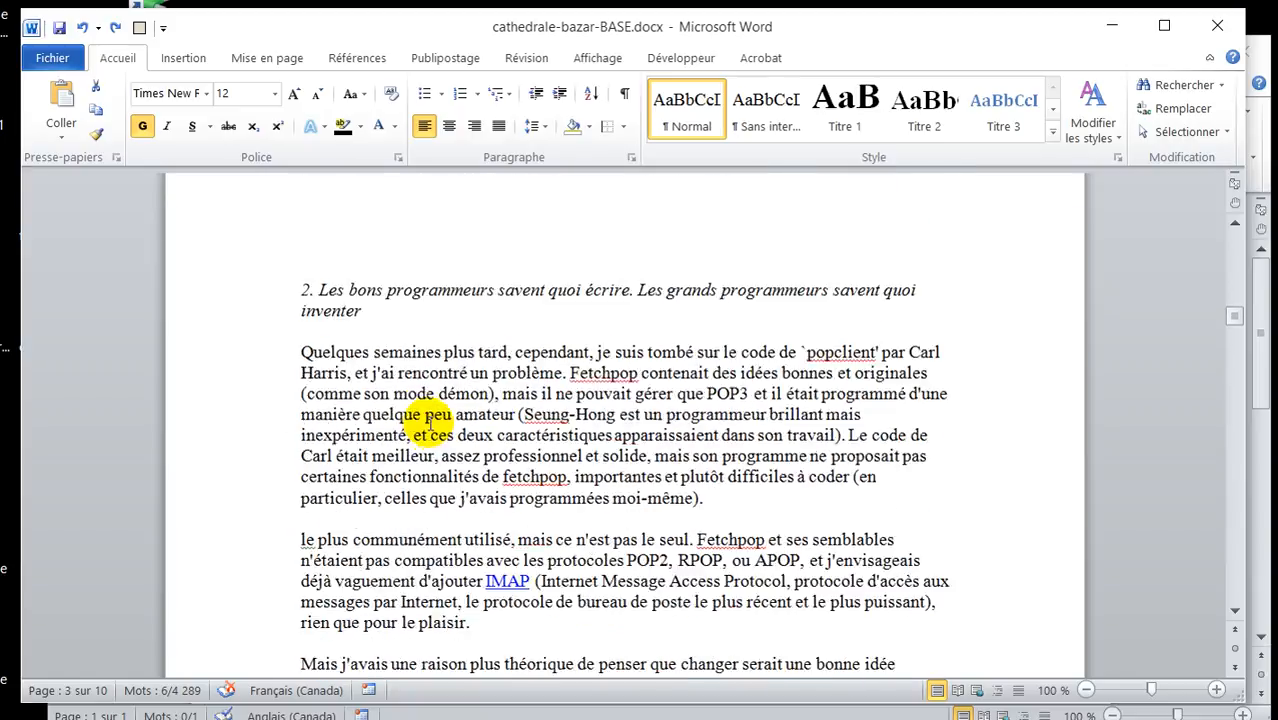
scroll(430, 423, up, 3)
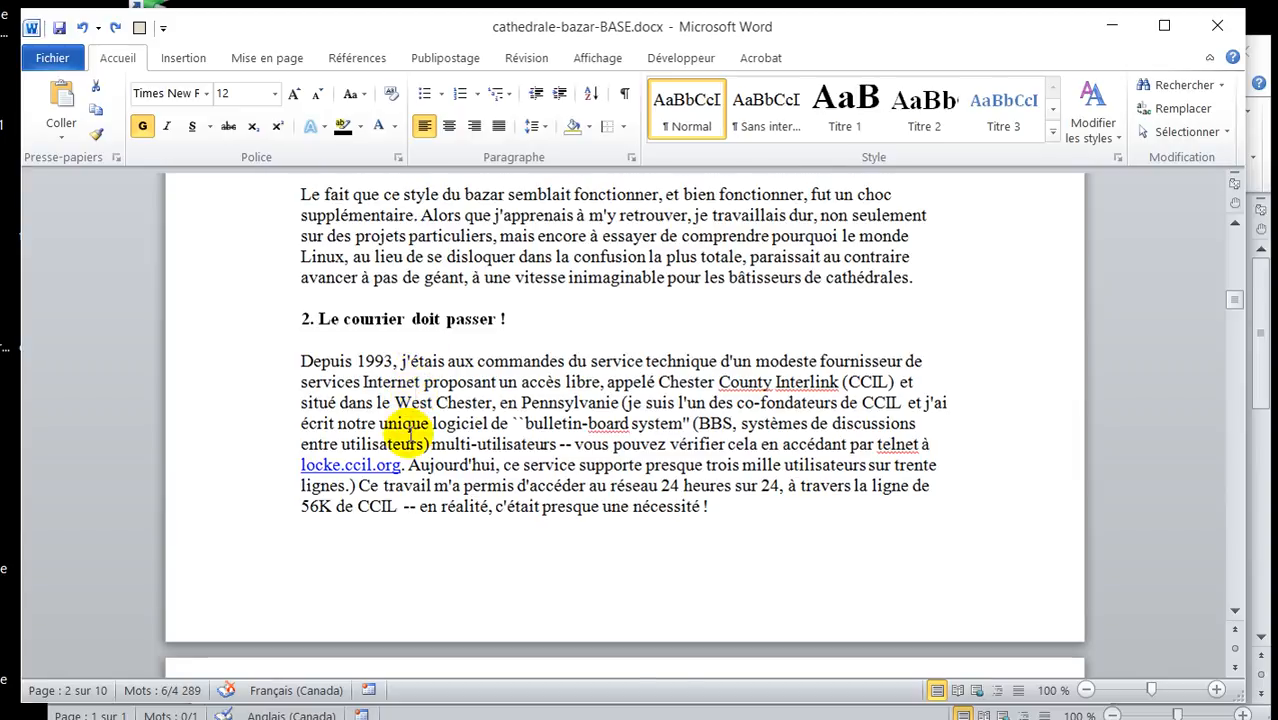
scroll(451, 320, down, 7)
drag(362, 420, 265, 386)
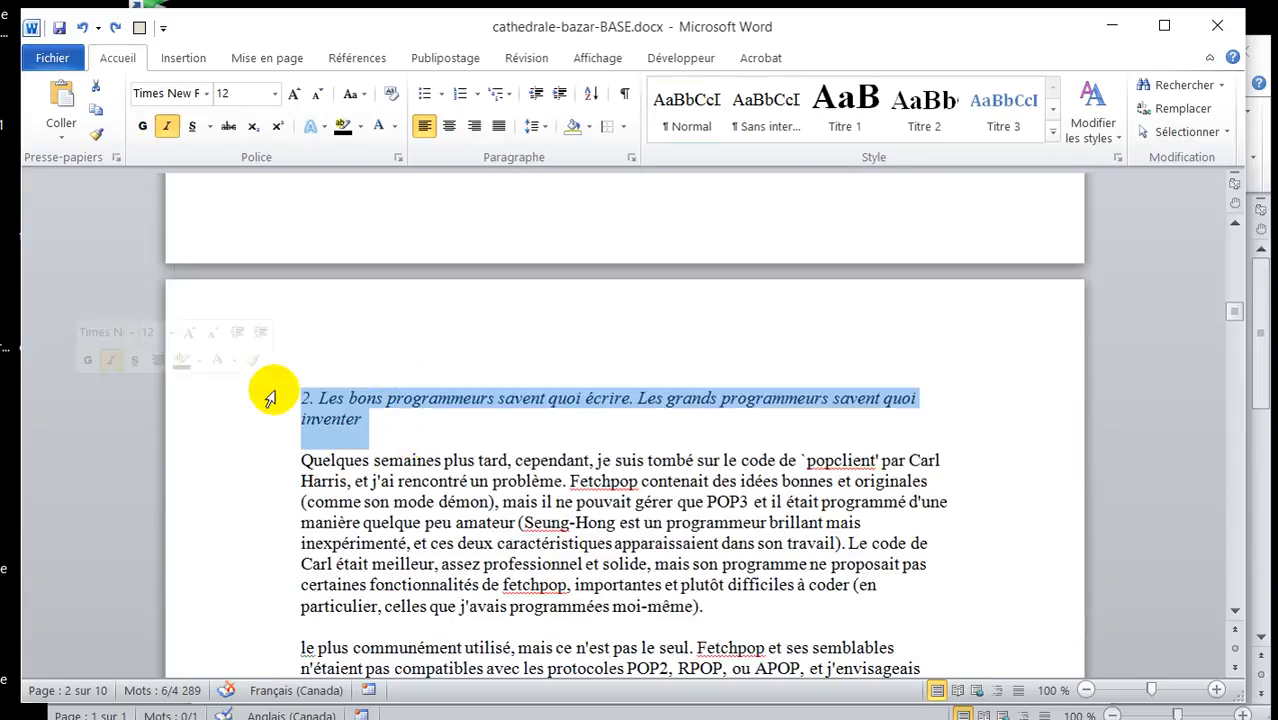
scroll(485, 459, down, 5)
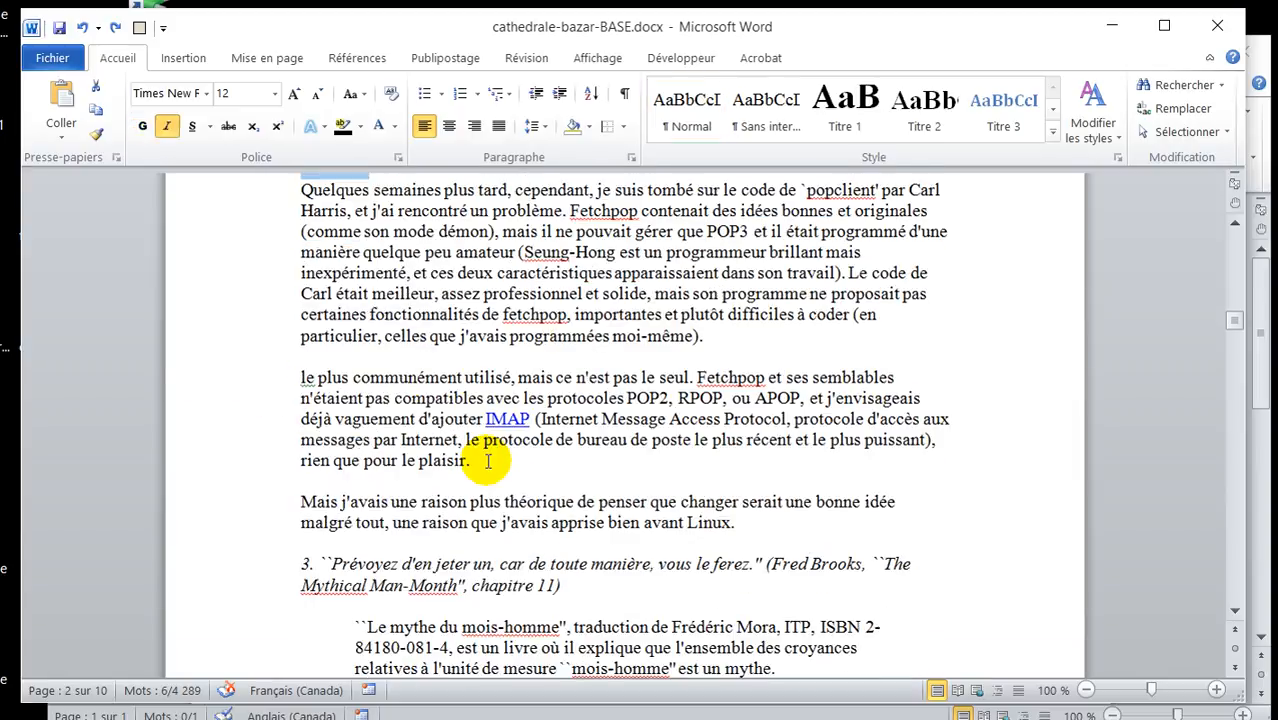
click(307, 565)
scroll(422, 514, up, 9)
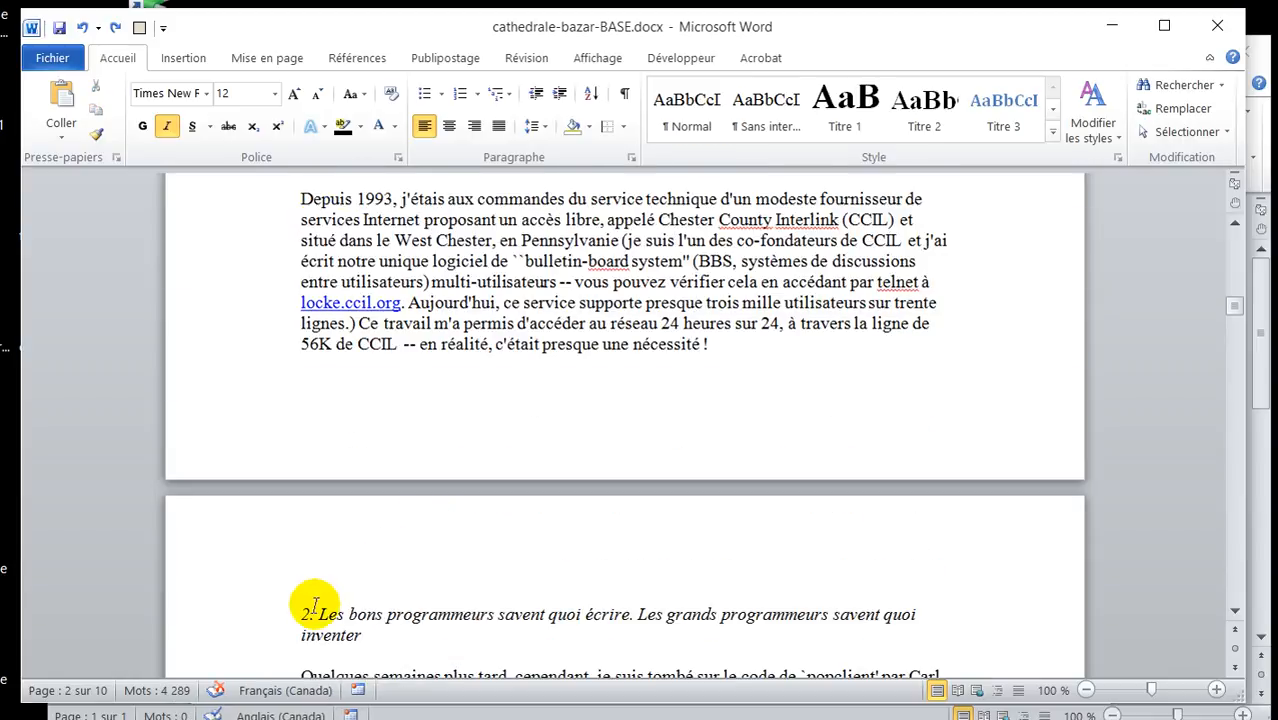
scroll(366, 513, up, 10)
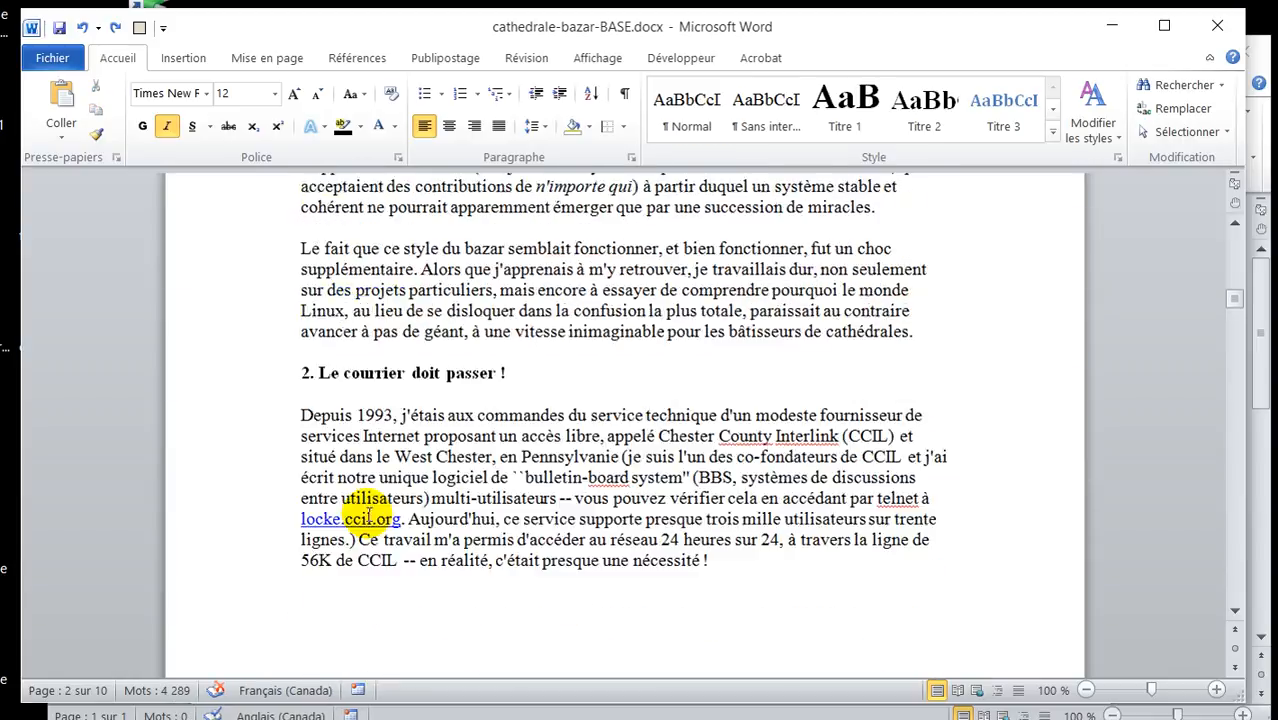
scroll(366, 513, up, 18)
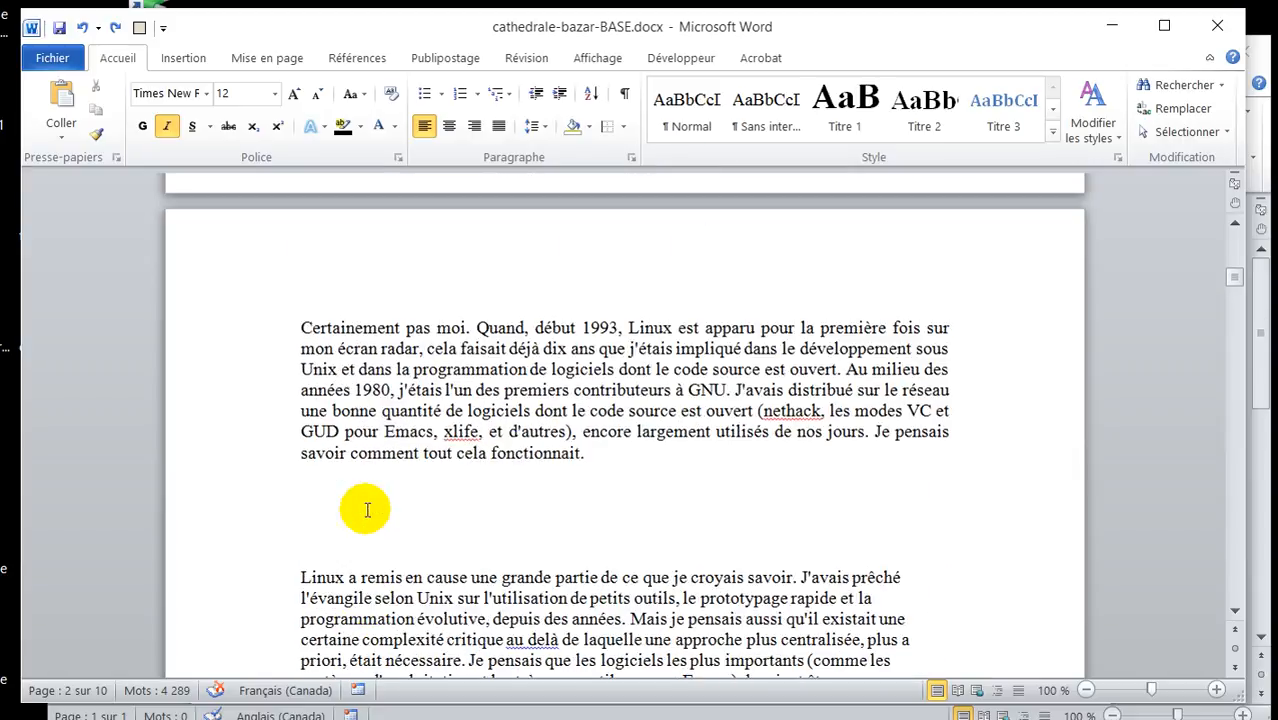
scroll(366, 507, up, 3)
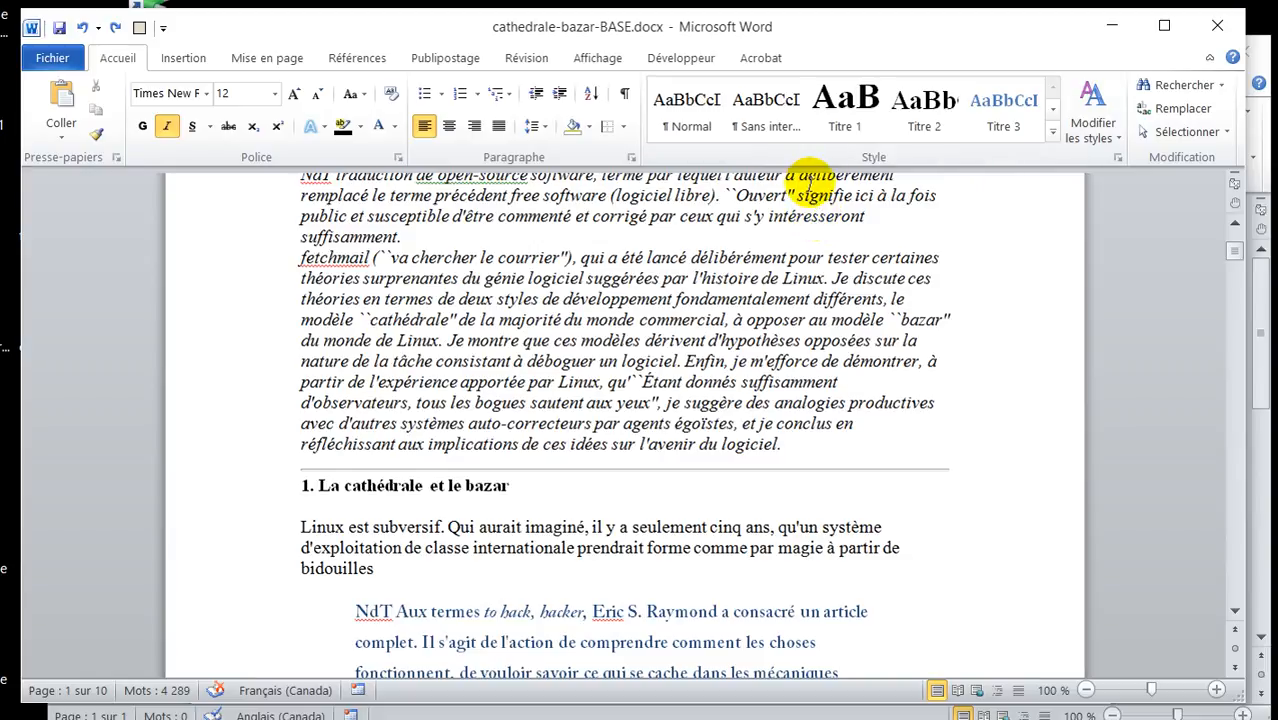
Step: Apply the Titre 1 style to the heading "1. La cathédrale et le bazar"
drag(548, 486, 303, 485)
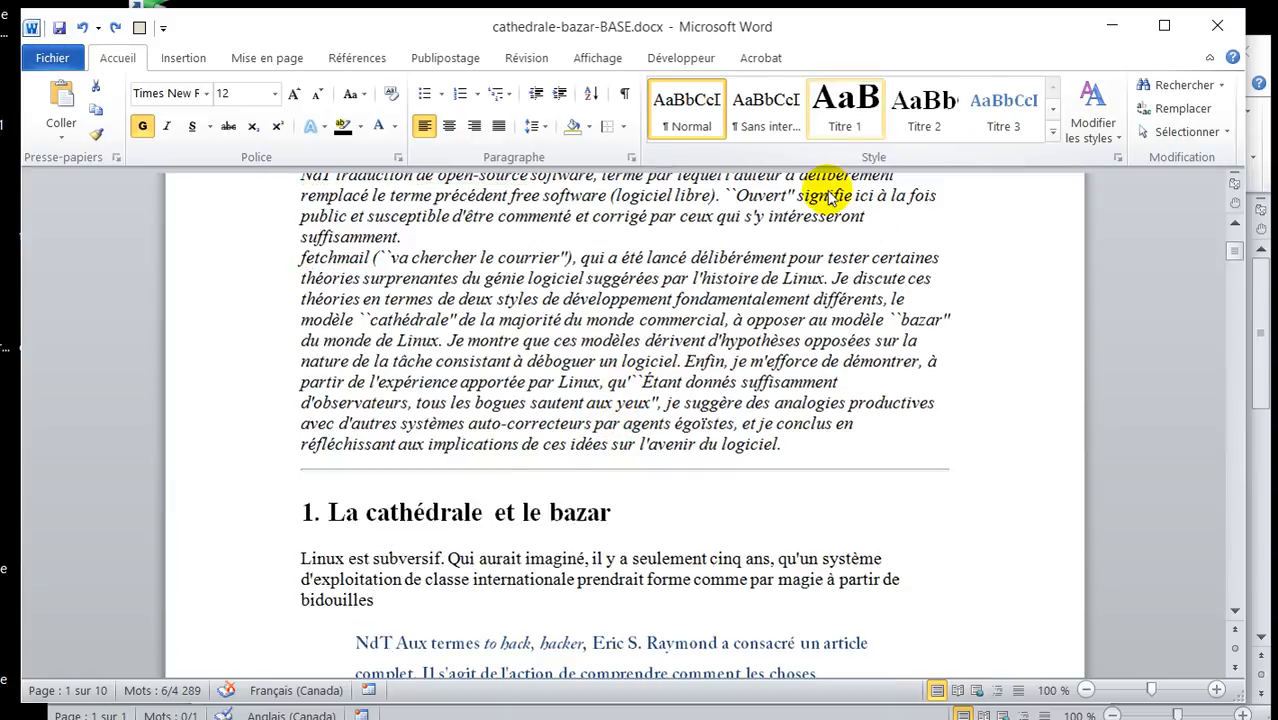
click(452, 487)
click(387, 485)
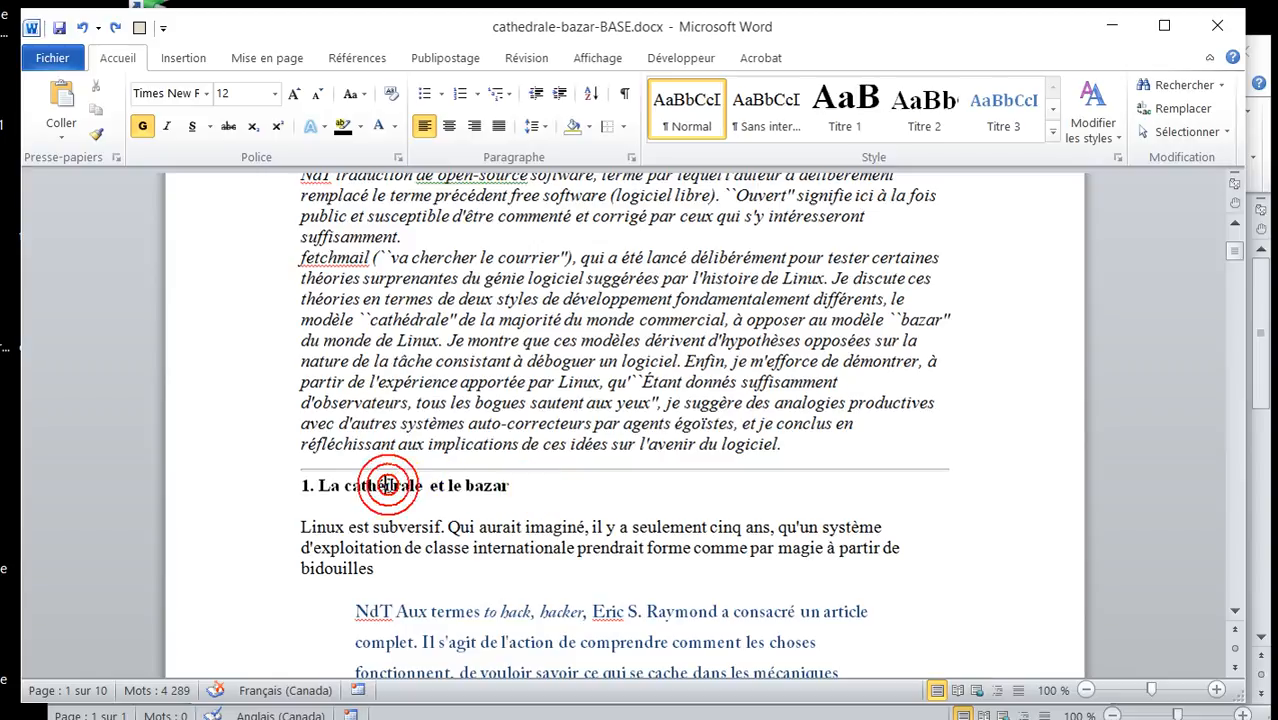
triple_click(528, 488)
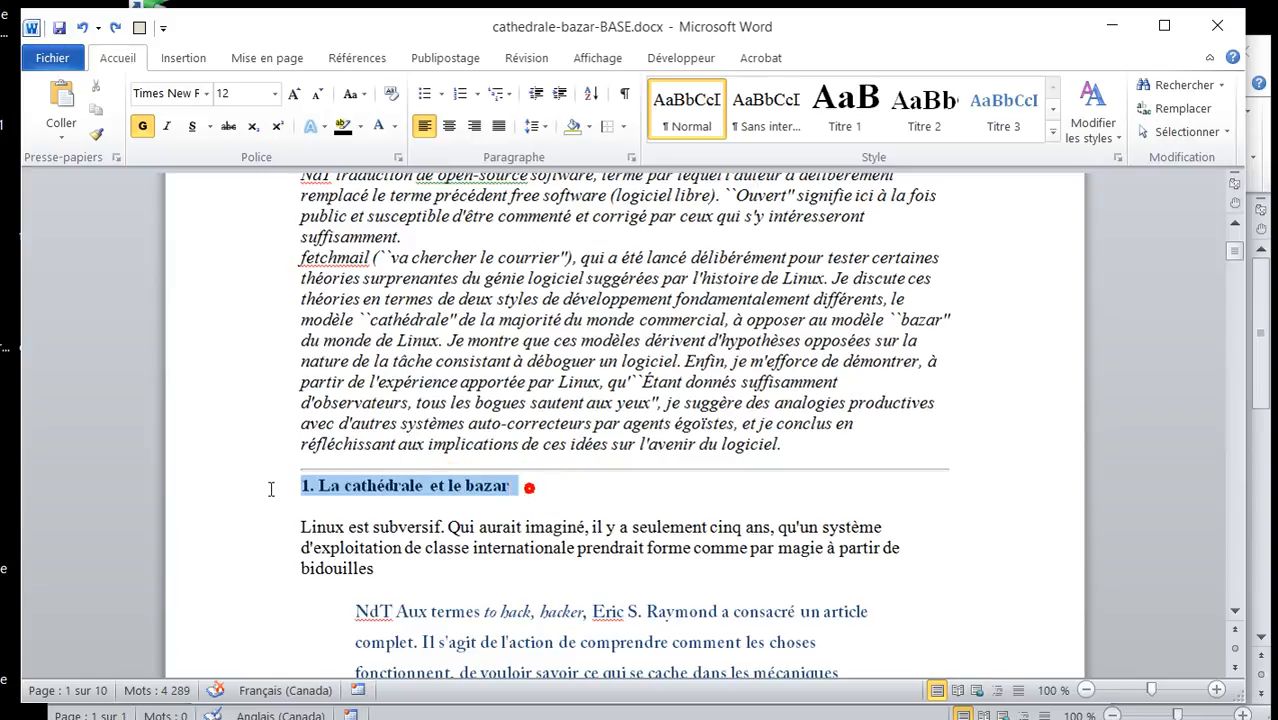
click(459, 487)
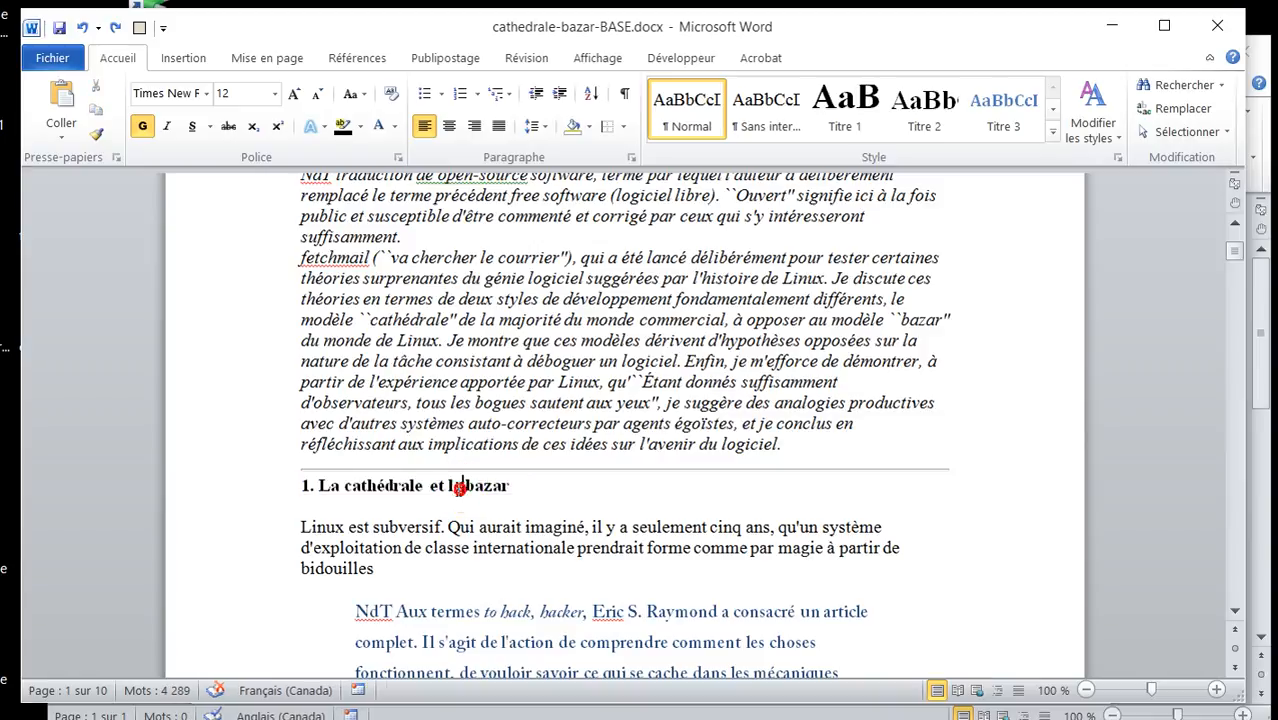
click(838, 101)
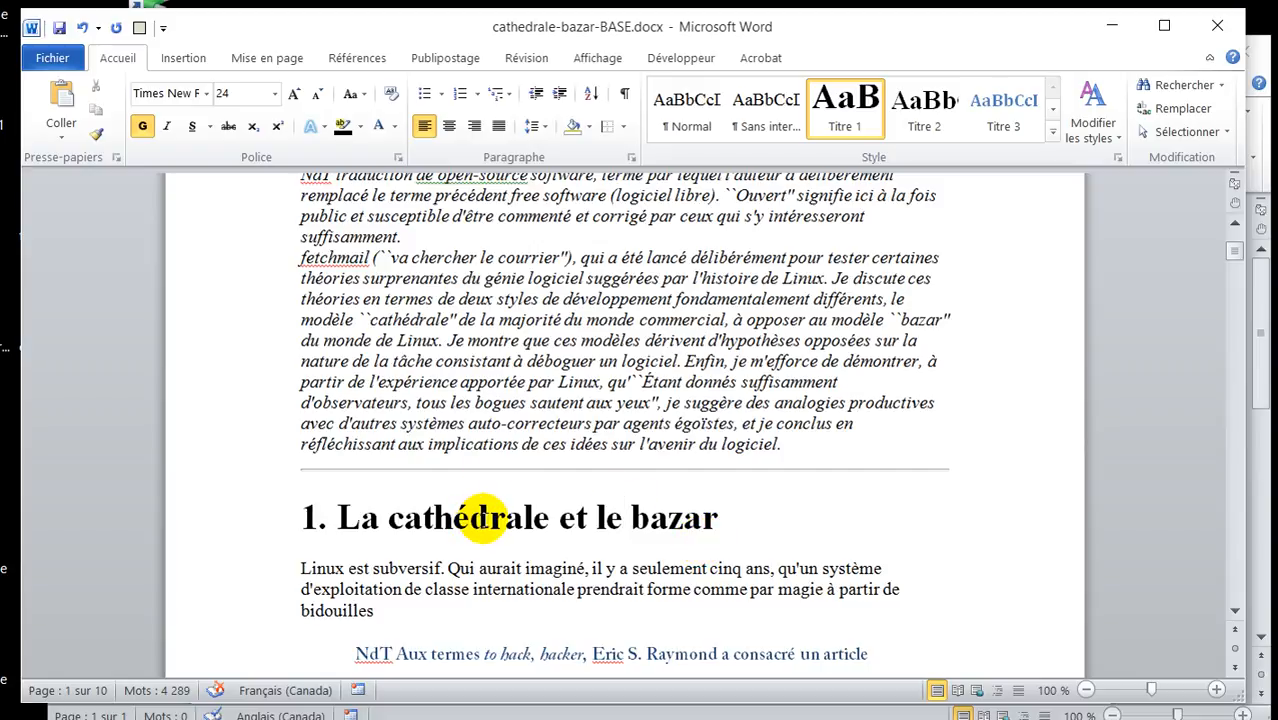
Step: Apply the Titre 1 style to the heading "2. Le courrier doit passer !"
scroll(489, 530, down, 20)
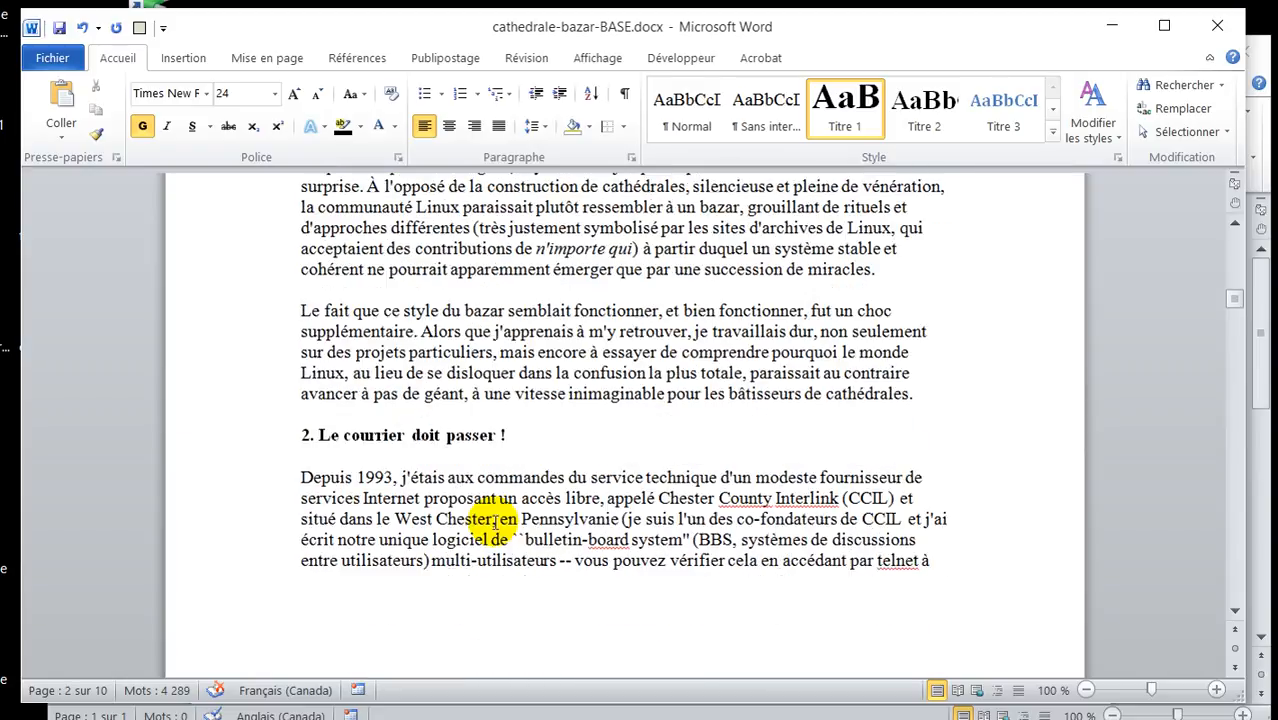
click(457, 436)
click(843, 127)
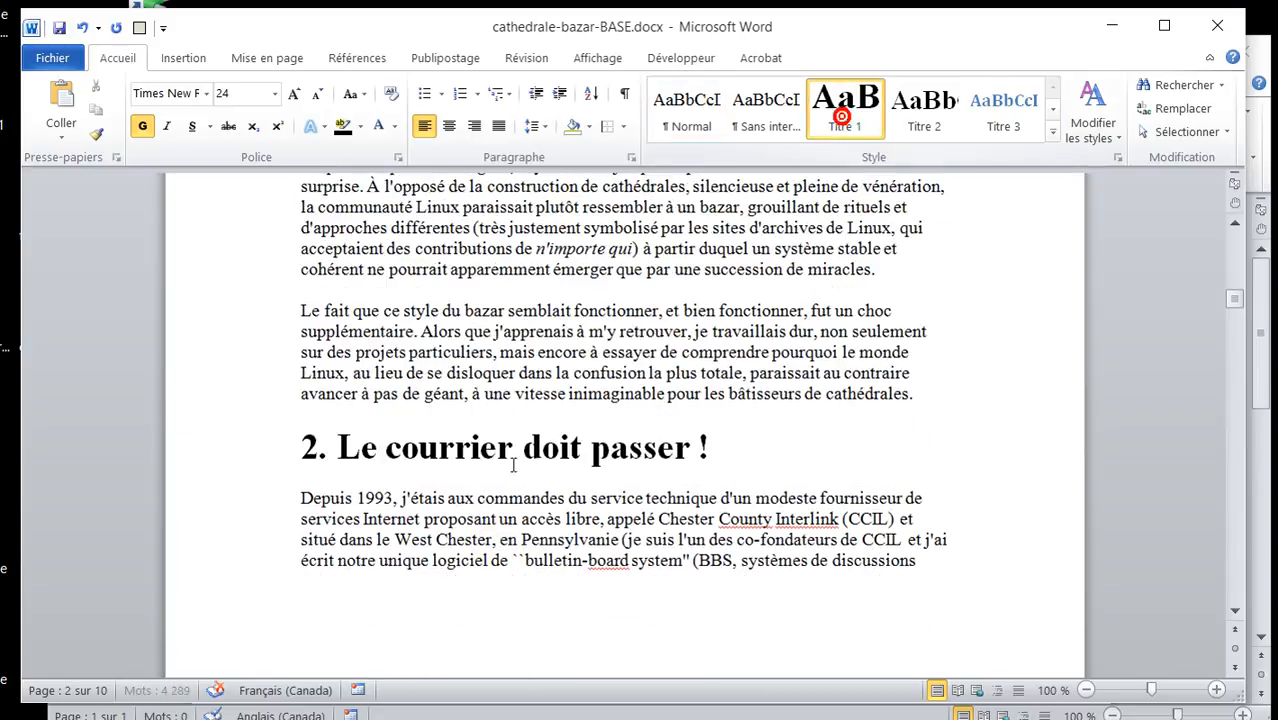
Step: Apply the Titre 1 style to the heading "3. De l'importance d'avoir des utilisateurs"
scroll(485, 520, down, 12)
scroll(474, 530, down, 6)
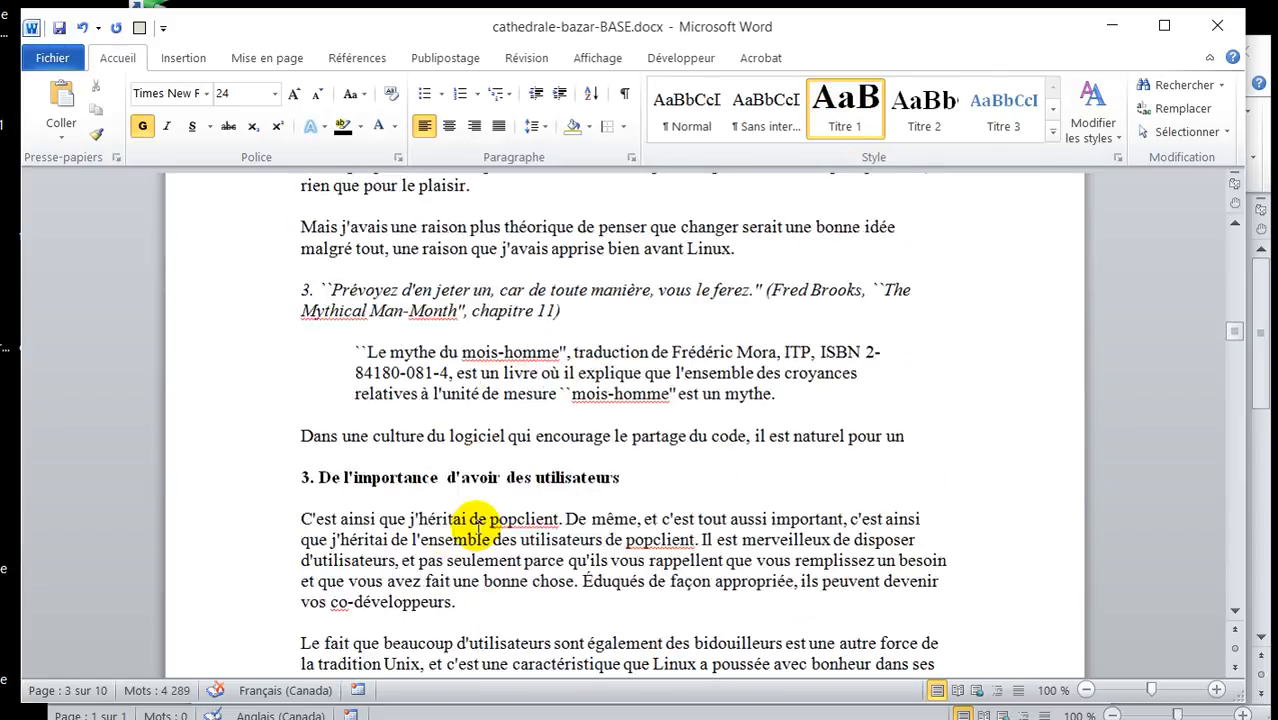
click(845, 100)
Step: Apply the Titre 1 style to the heading "4. Distribuez tôt, mettez à jour souvent"
scroll(660, 452, down, 4)
scroll(660, 452, down, 15)
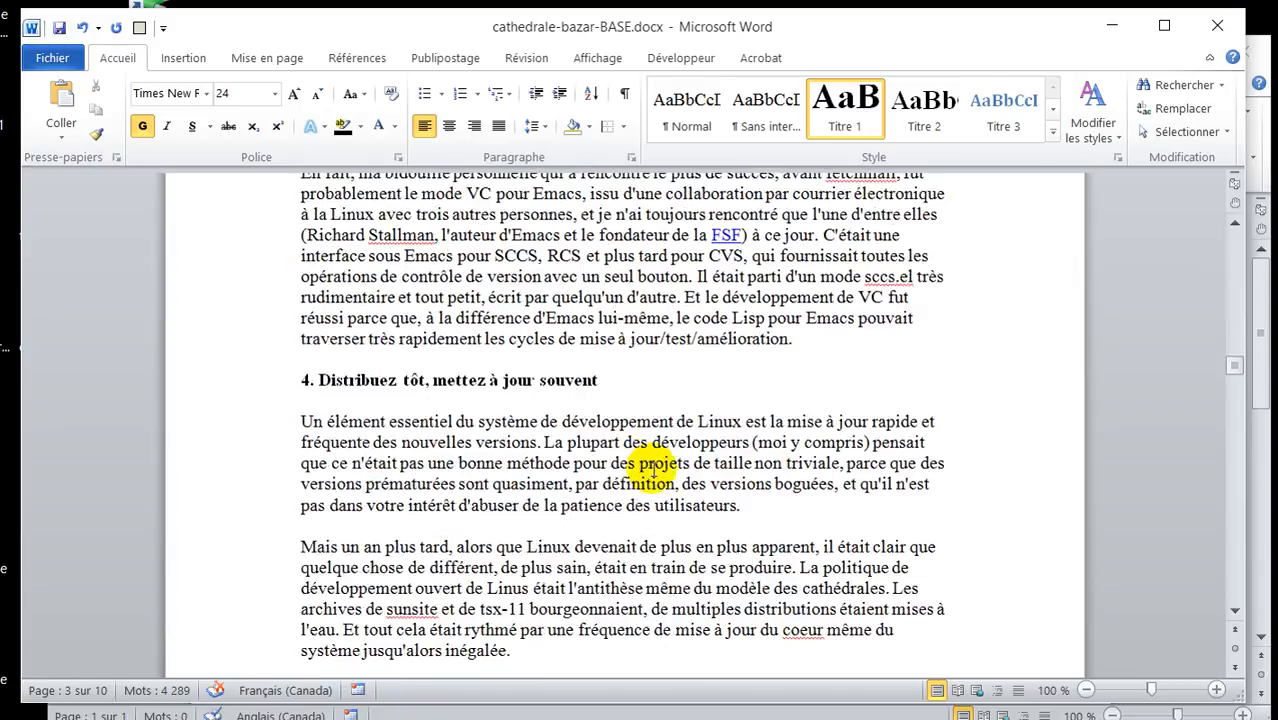
click(556, 326)
click(845, 100)
Step: Apply the Titre 1 style to the unnumbered heading "De la chenille au papillon"
scroll(600, 491, down, 10)
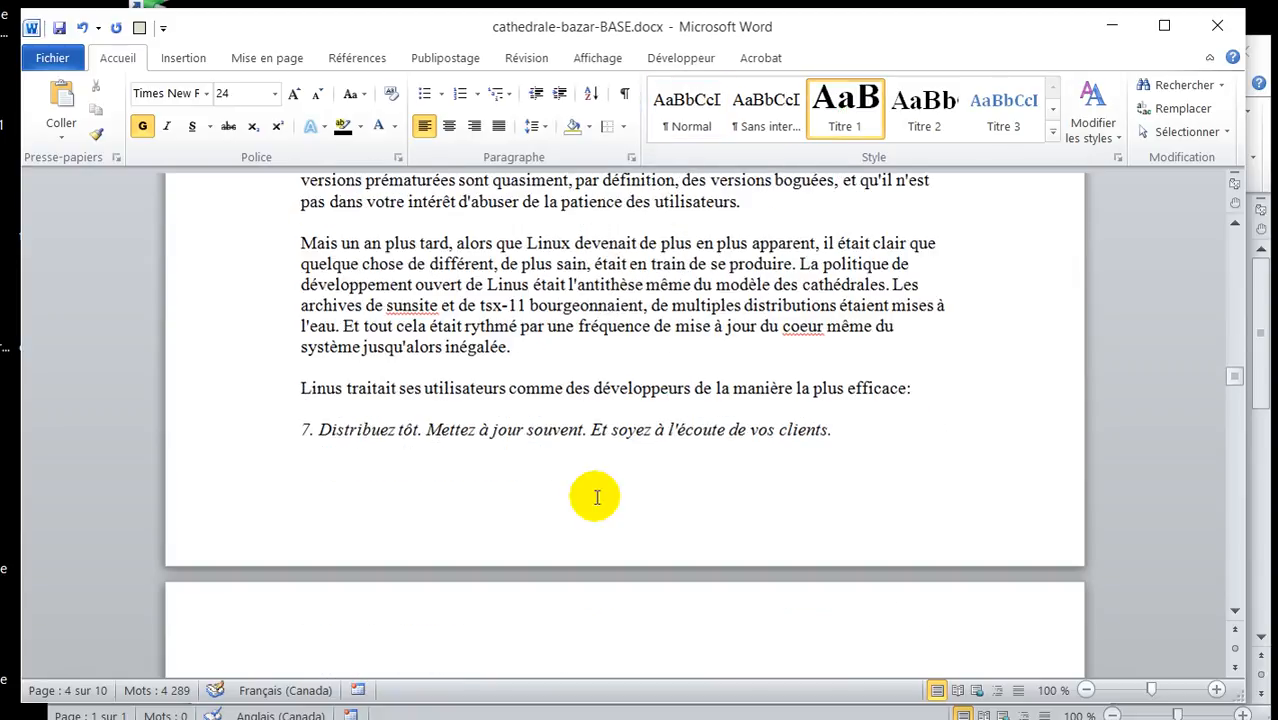
scroll(408, 395, up, 4)
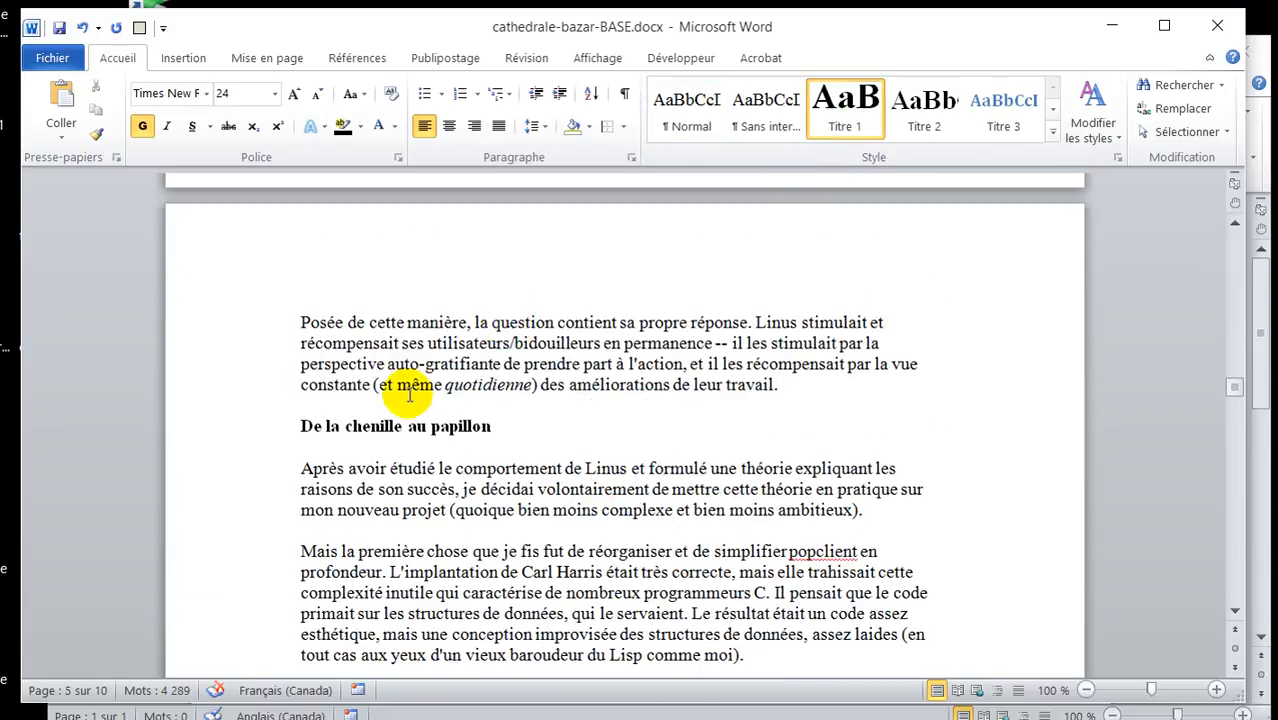
scroll(417, 480, down, 20)
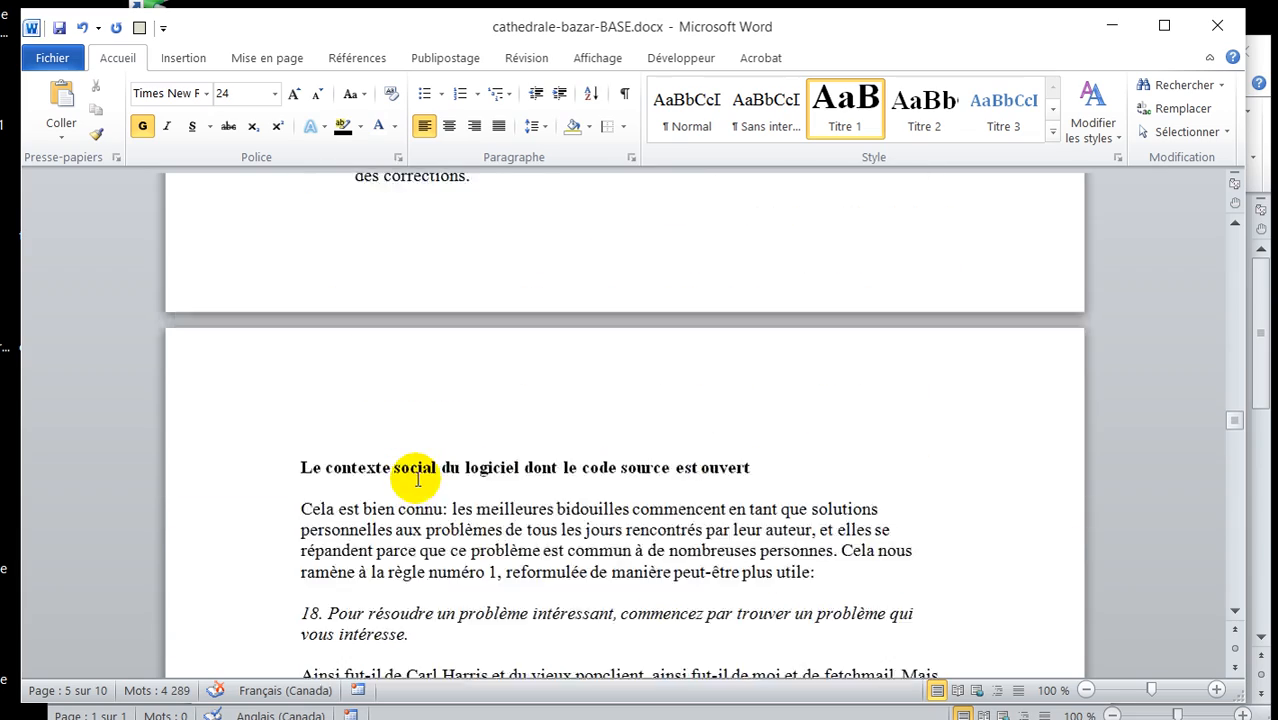
scroll(418, 482, up, 3)
scroll(434, 417, down, 18)
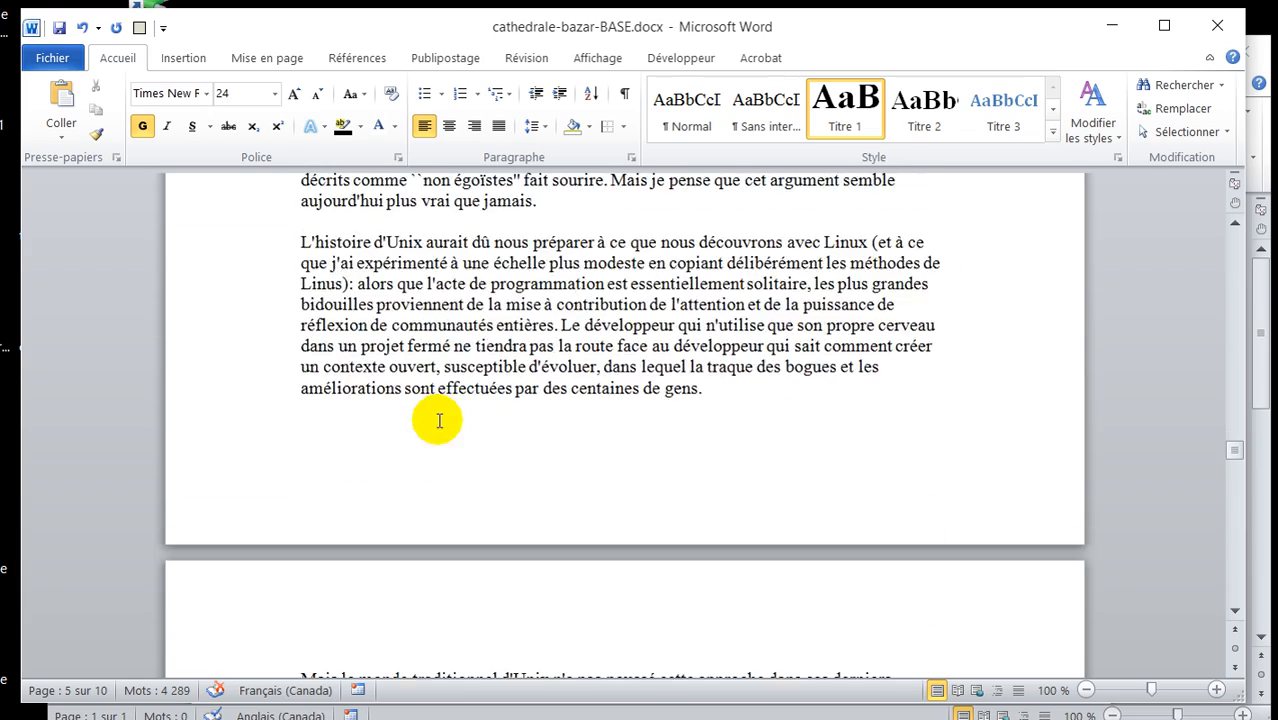
scroll(437, 420, down, 20)
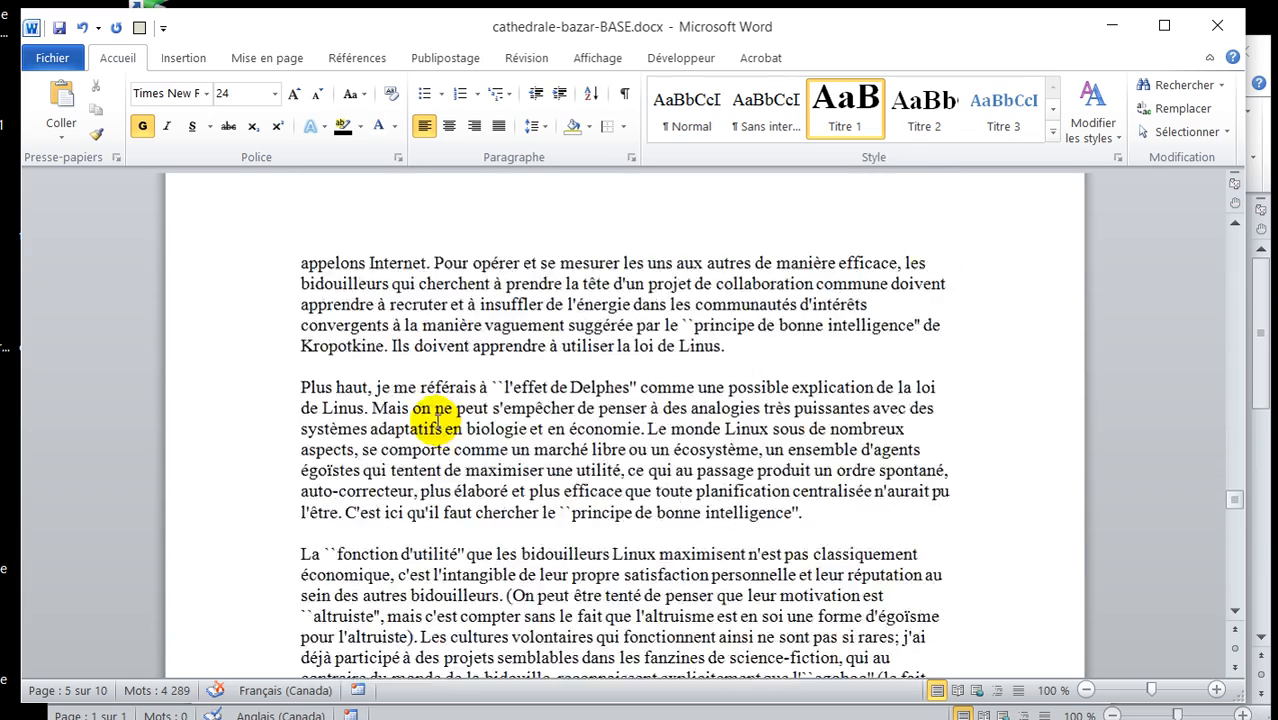
scroll(440, 425, down, 20)
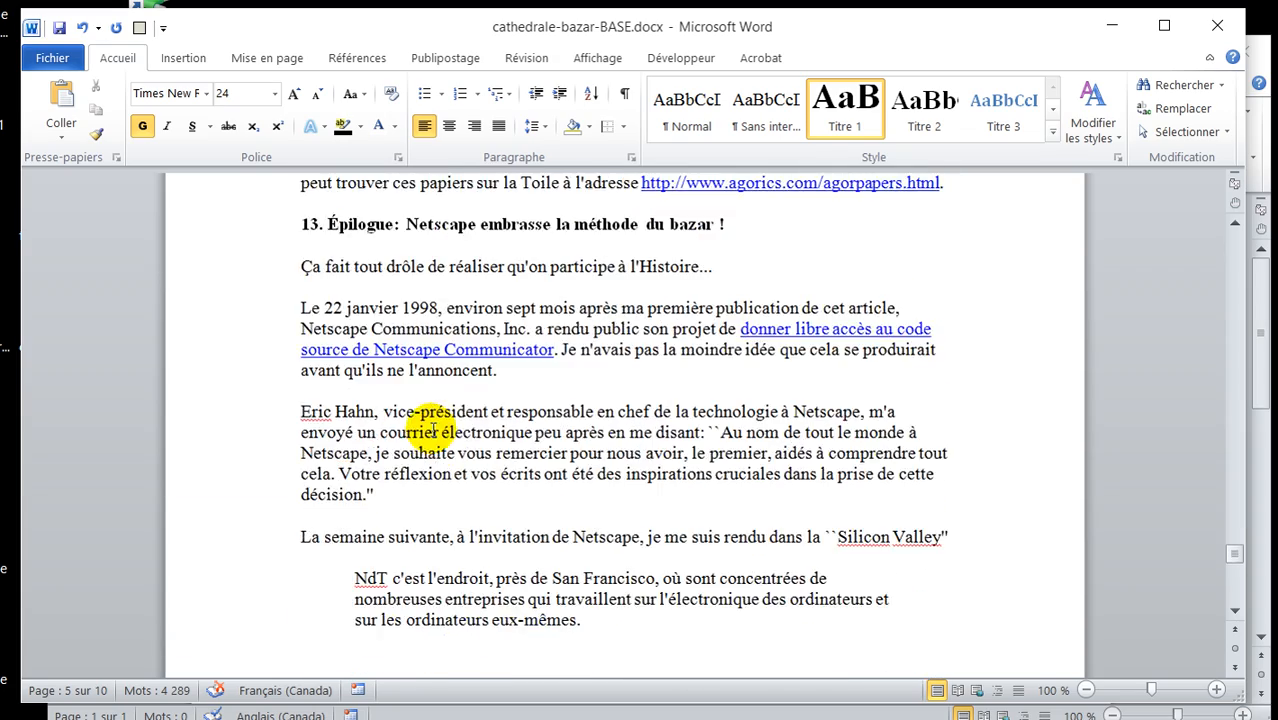
scroll(432, 428, up, 20)
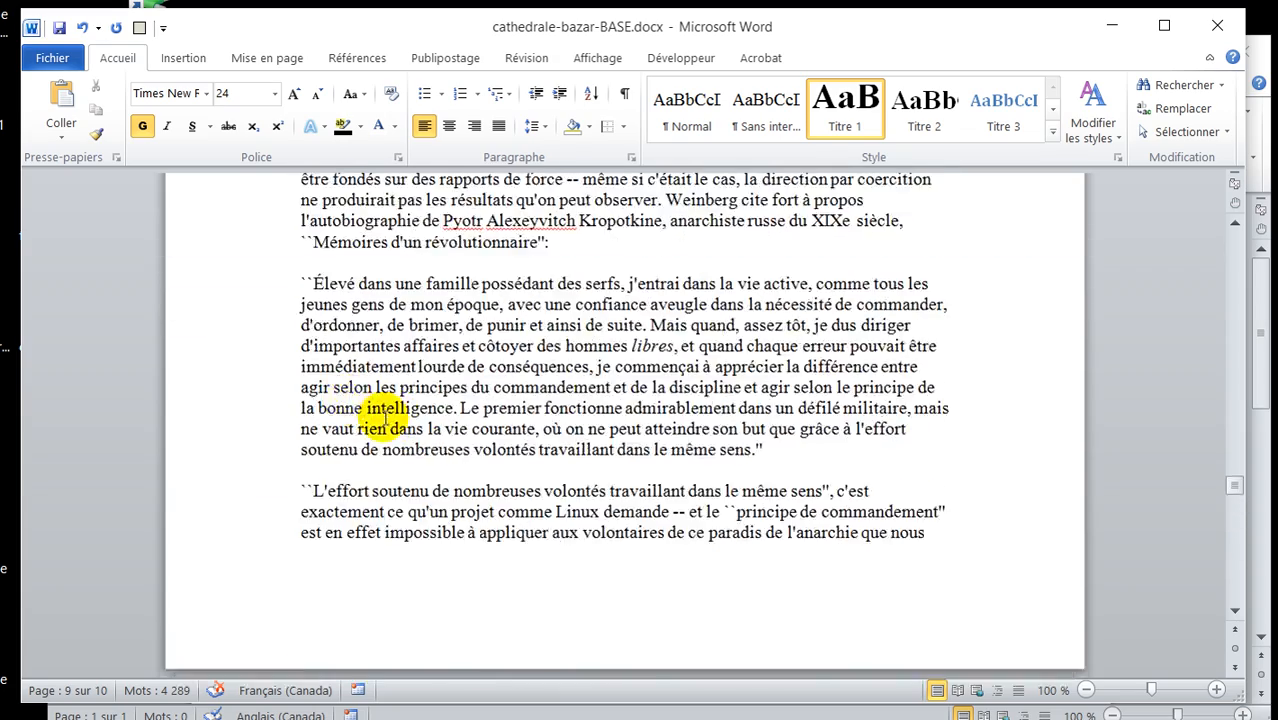
scroll(340, 397, up, 20)
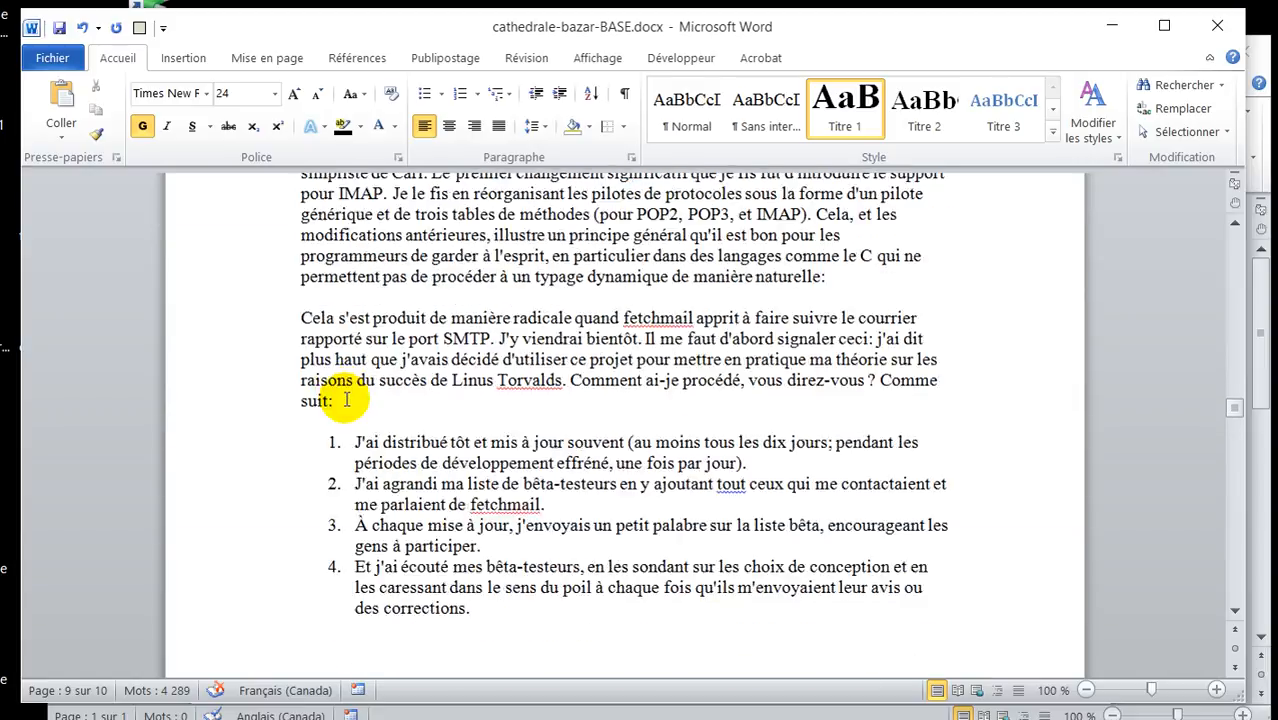
scroll(340, 397, up, 5)
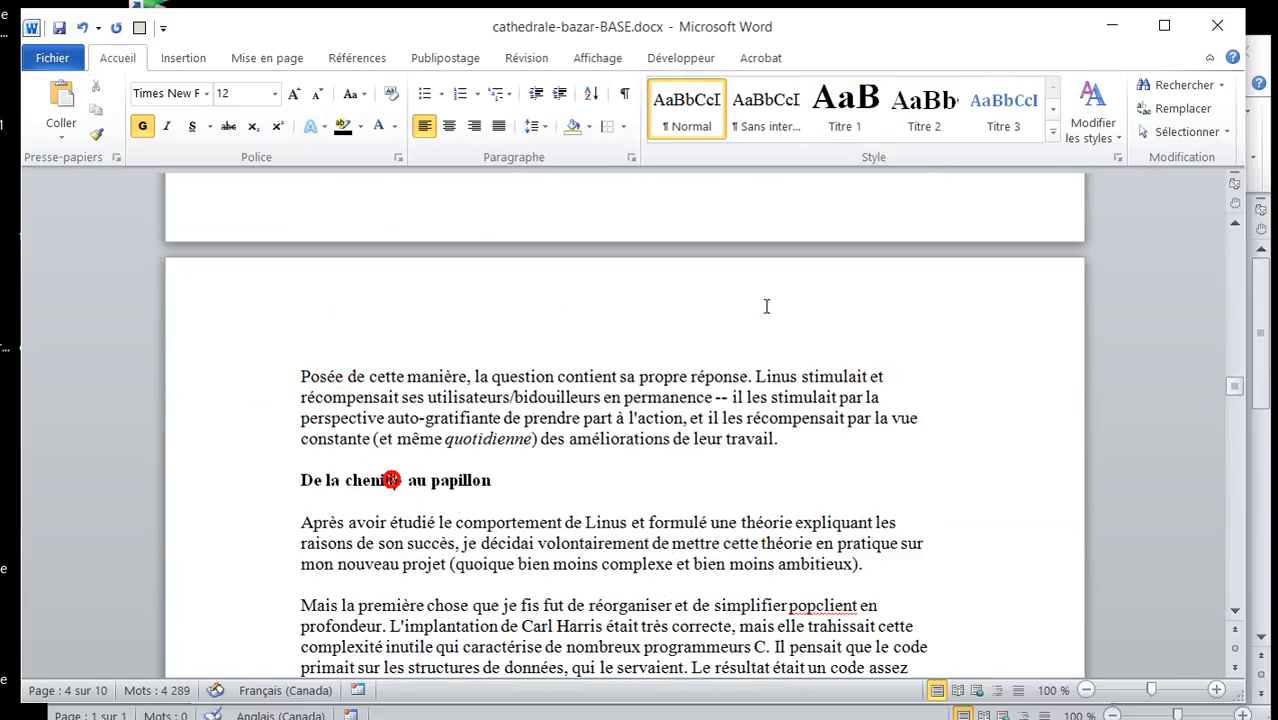
click(845, 110)
Step: Apply the Titre 1 style to the heading "Le contexte social du logiciel dont le code source est ouvert"
scroll(590, 455, down, 5)
scroll(587, 461, down, 10)
click(495, 397)
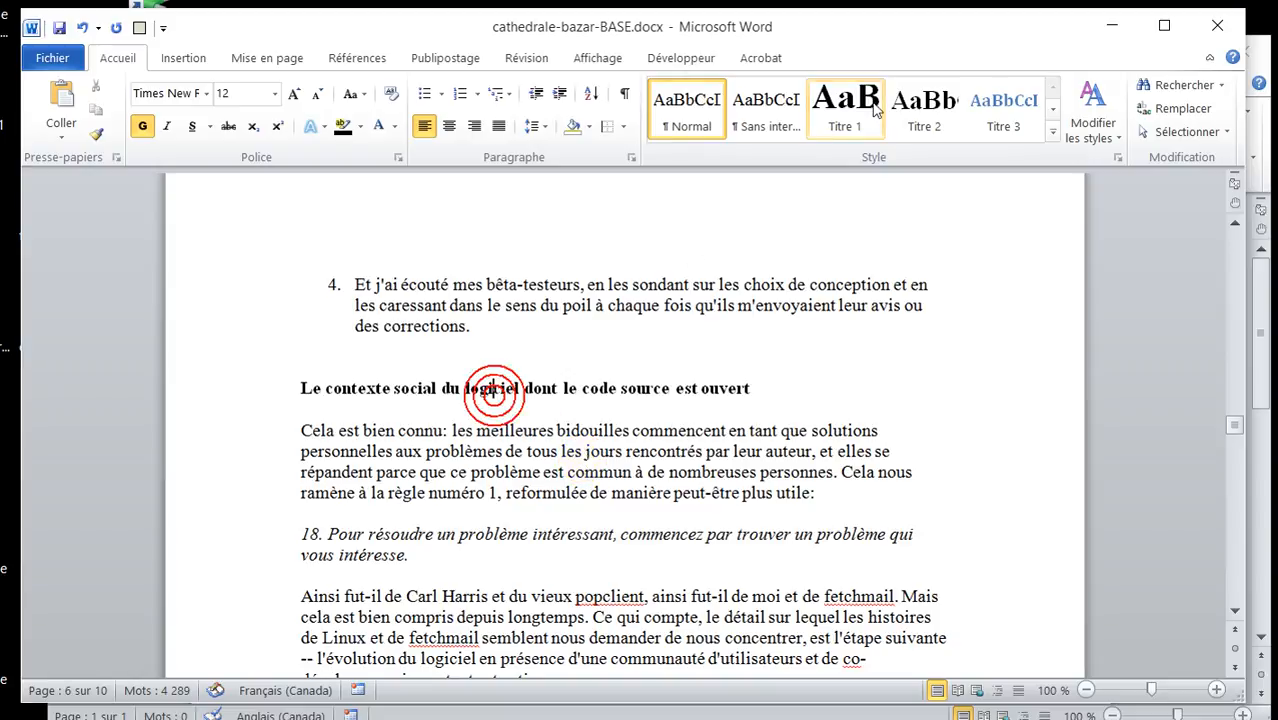
click(845, 110)
Step: Apply the Titre 2 style to the italic rule "2. Les bons programmeurs savent quoi écrire. Les grands programmeurs savent quoi inventer"
scroll(562, 619, down, 12)
scroll(554, 627, down, 8)
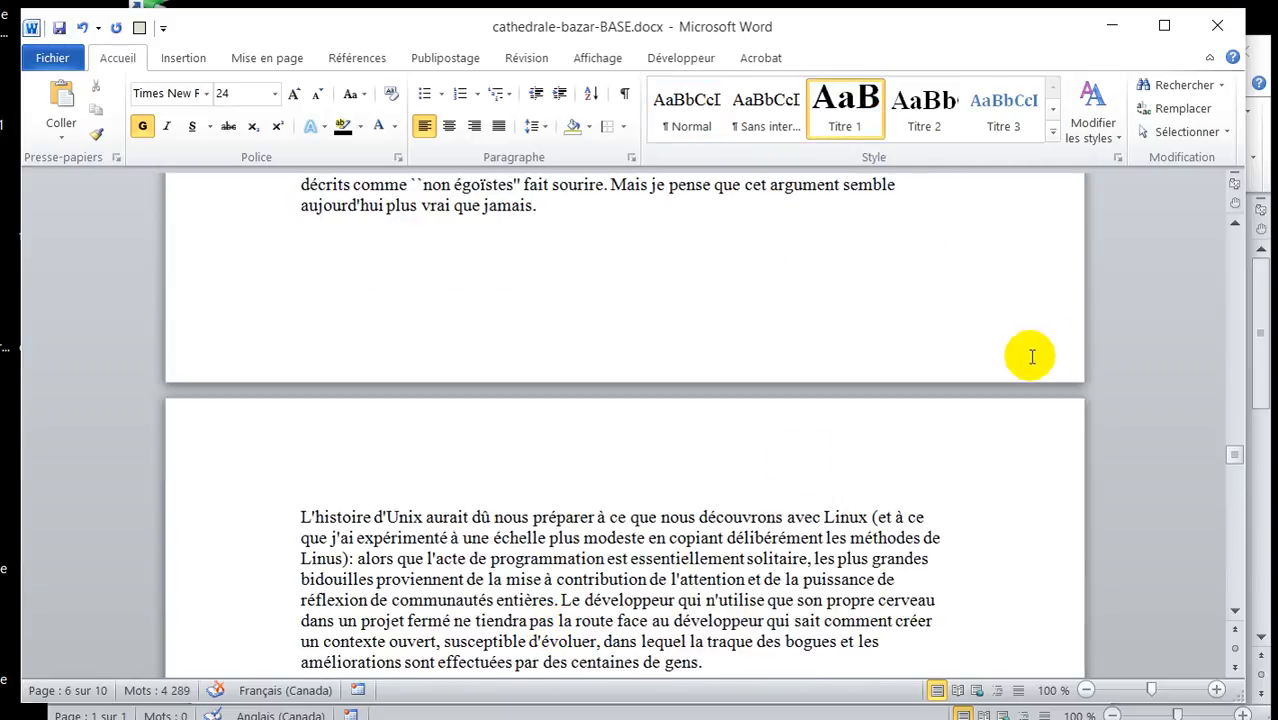
drag(1240, 446, 1230, 238)
scroll(707, 470, down, 20)
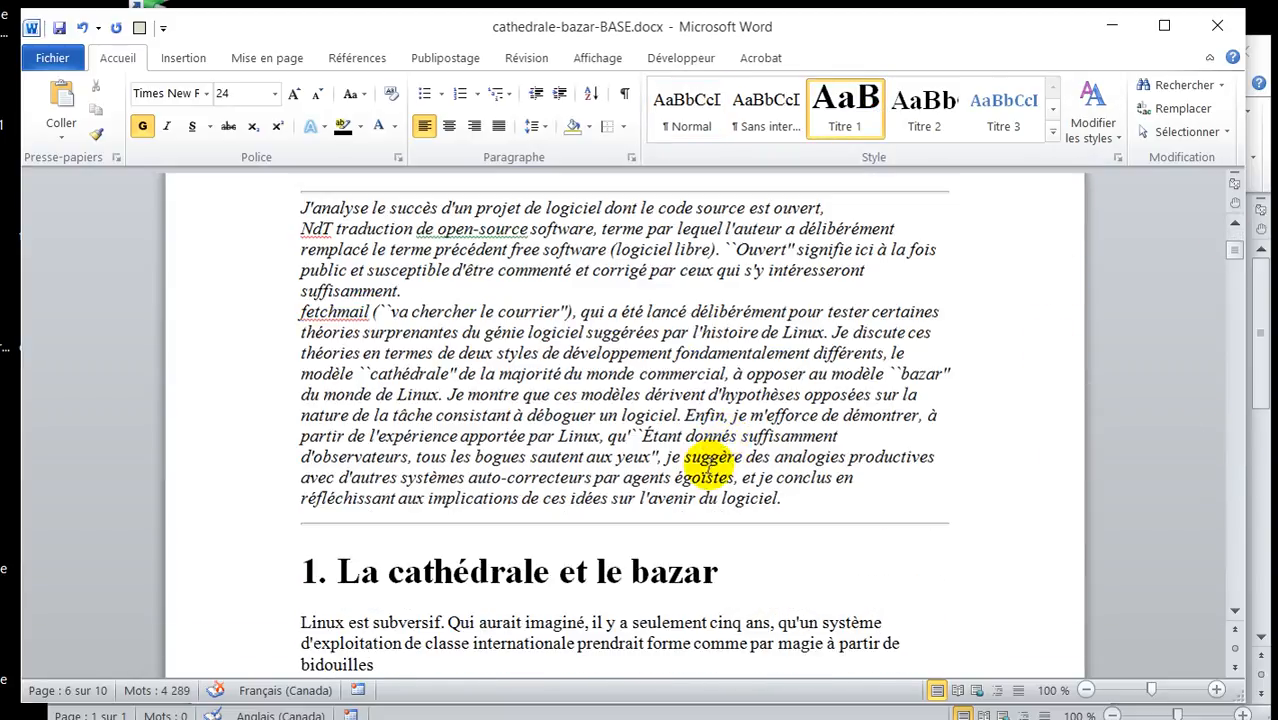
scroll(707, 470, down, 20)
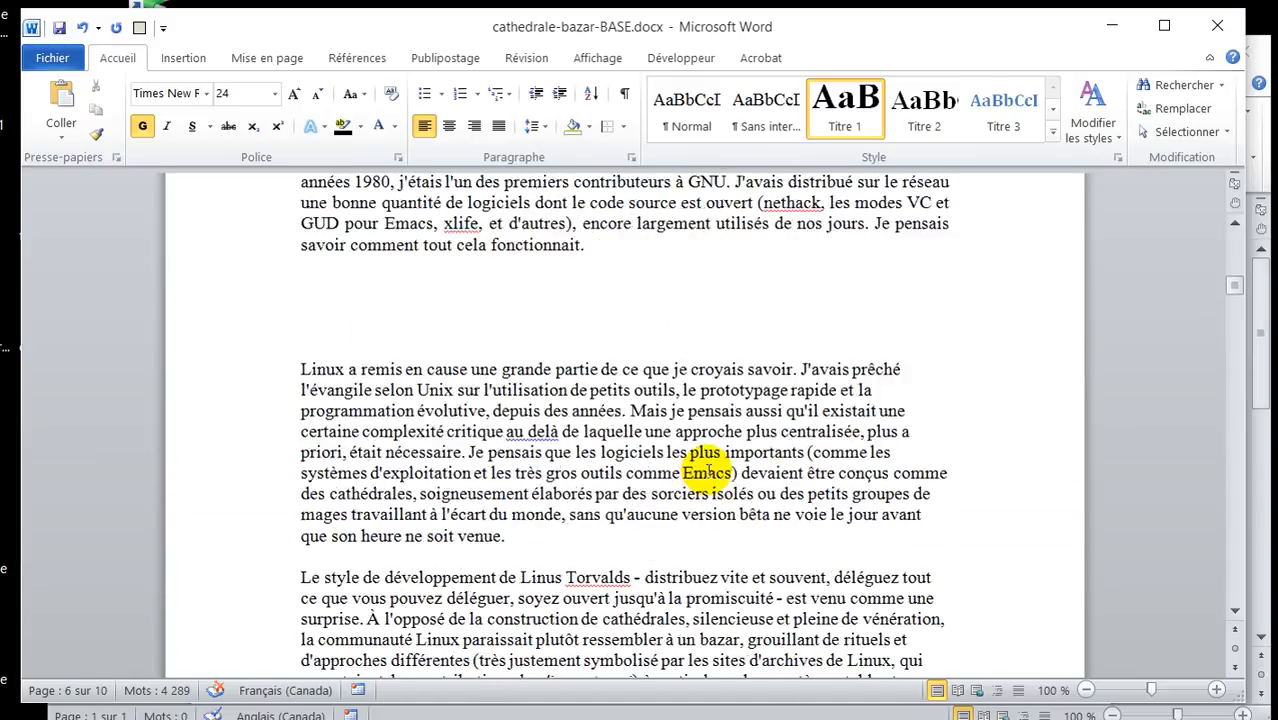
scroll(702, 474, down, 13)
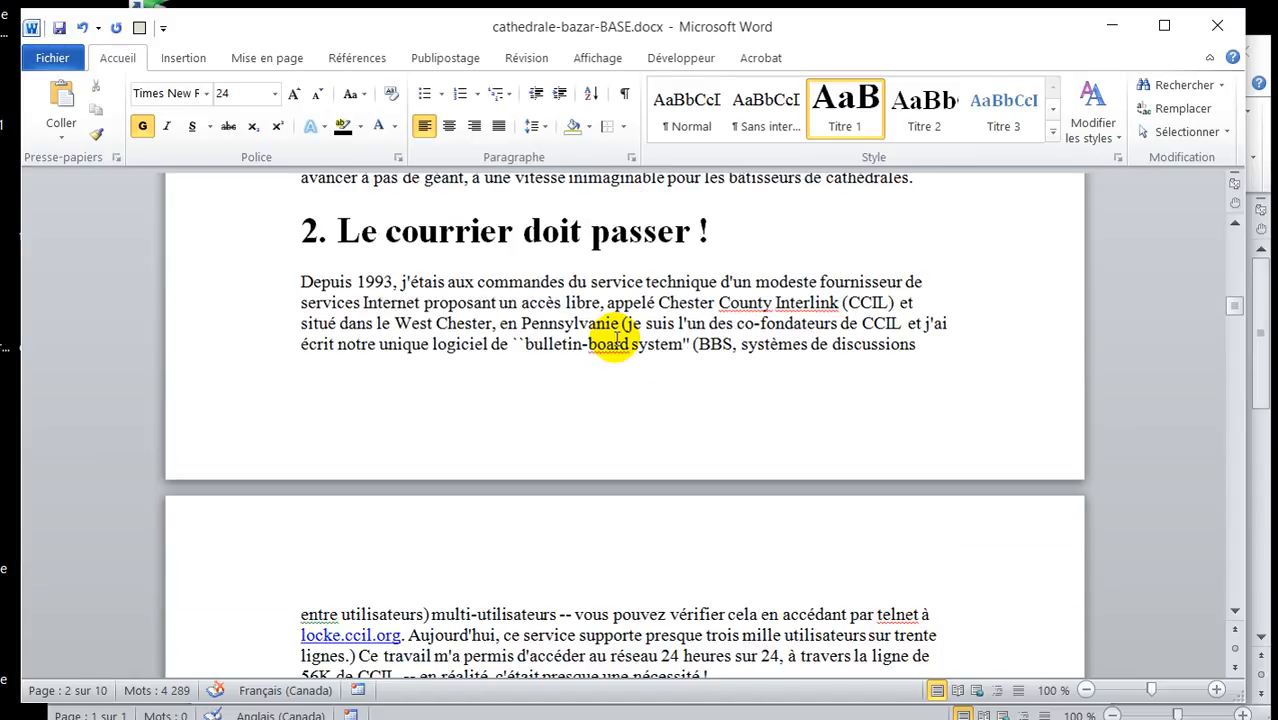
click(409, 296)
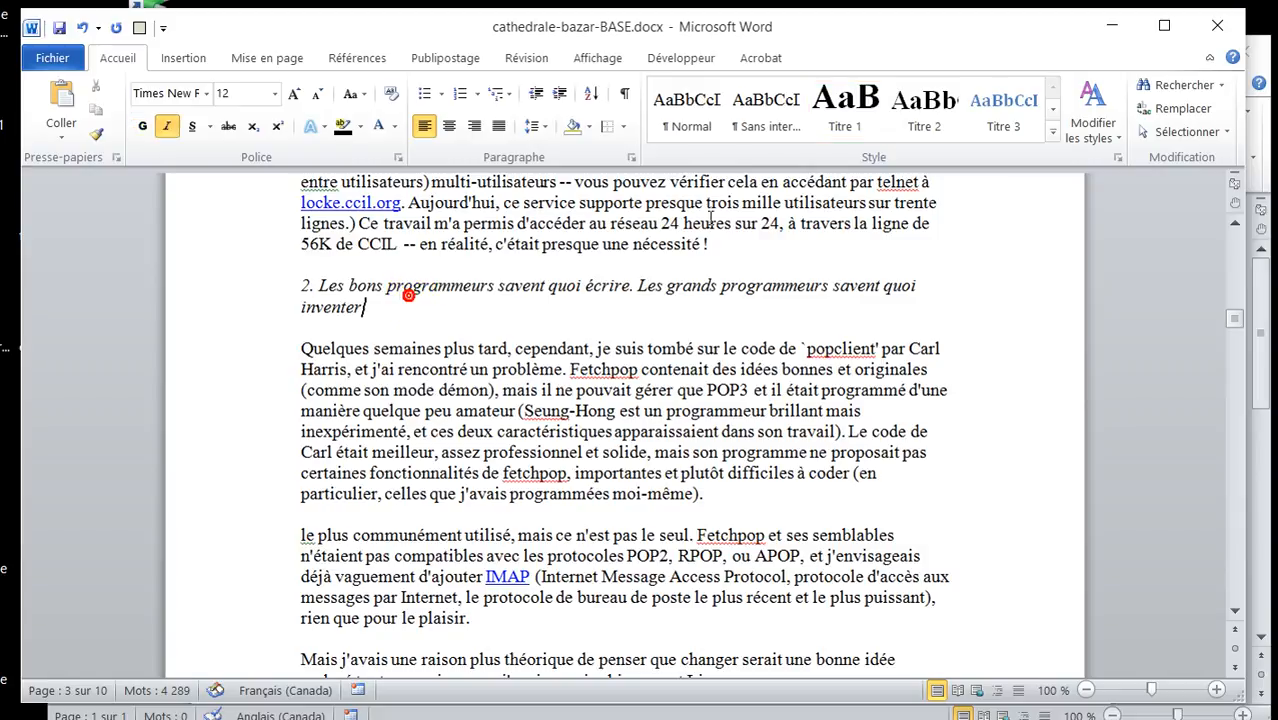
click(920, 105)
Step: Apply the Titre 2 style to the italic rule 3 beginning "Prévoyez d'en jeter un, car de toute manière, vous le ferez"
scroll(683, 383, down, 5)
scroll(683, 383, down, 5)
click(570, 208)
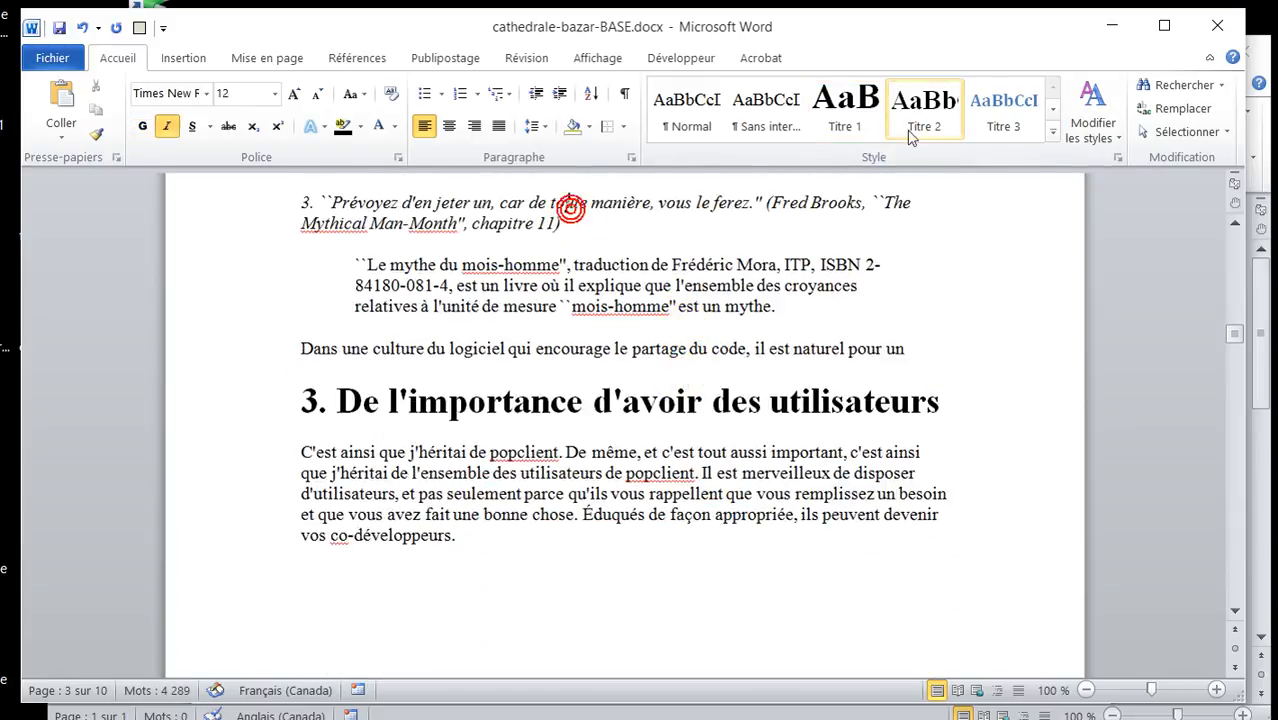
click(922, 103)
Step: Apply the Titre 2 style to the italic rule "7. Distribuez tôt. Mettez à jour souvent. Et soyez à l'écoute de vos clients."
scroll(598, 415, down, 10)
scroll(601, 416, down, 20)
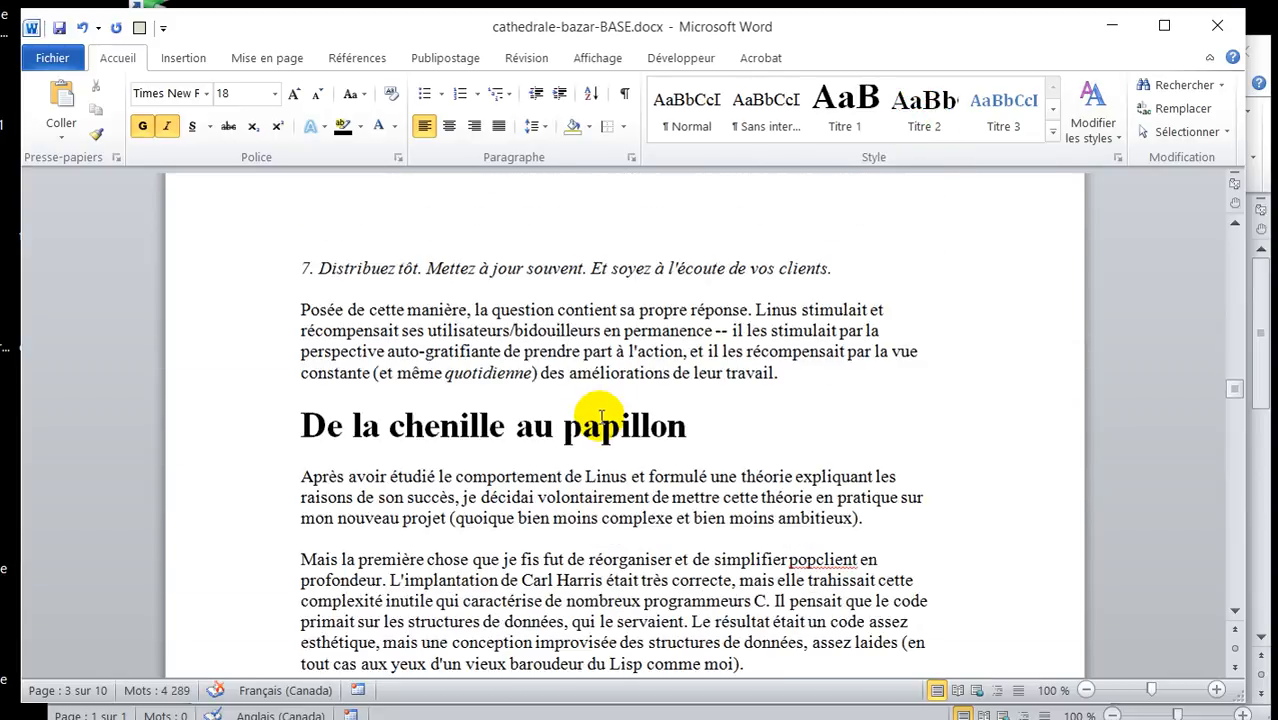
click(558, 268)
click(913, 103)
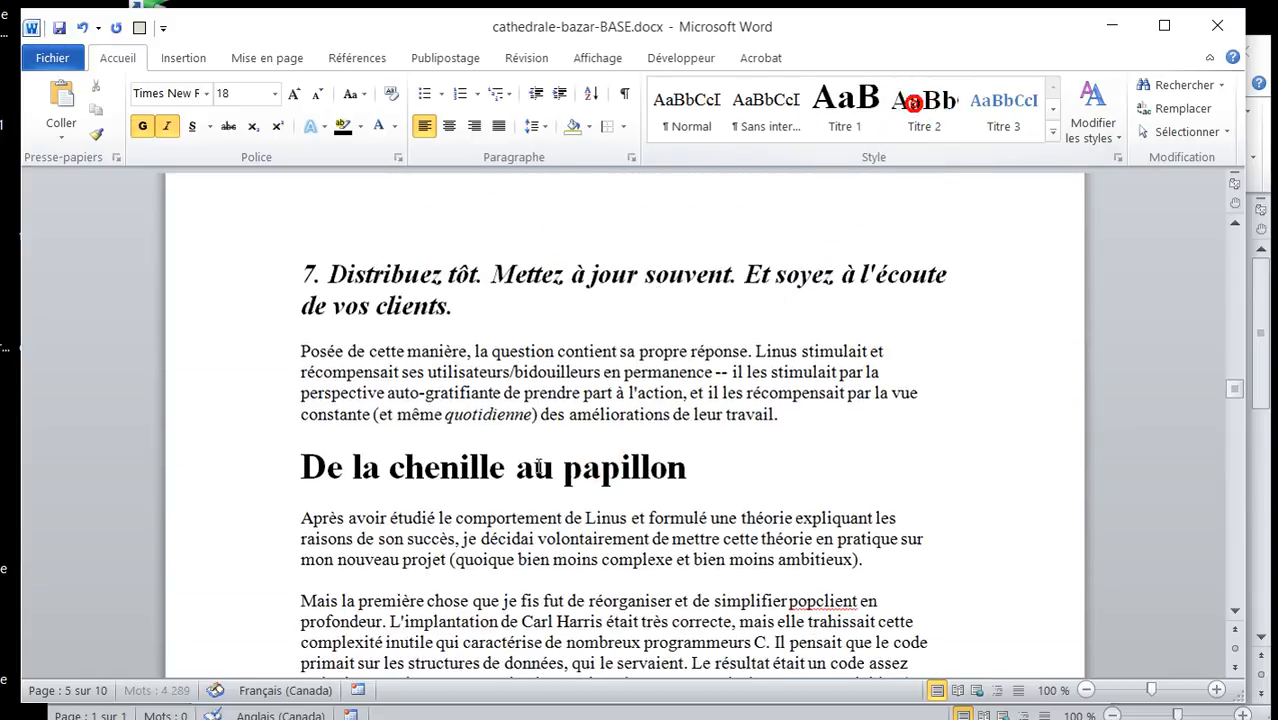
Step: Apply the Titre 2 style to the whole italic rule 18 beginning "Pour résoudre un problème intéressant"
scroll(551, 433, down, 19)
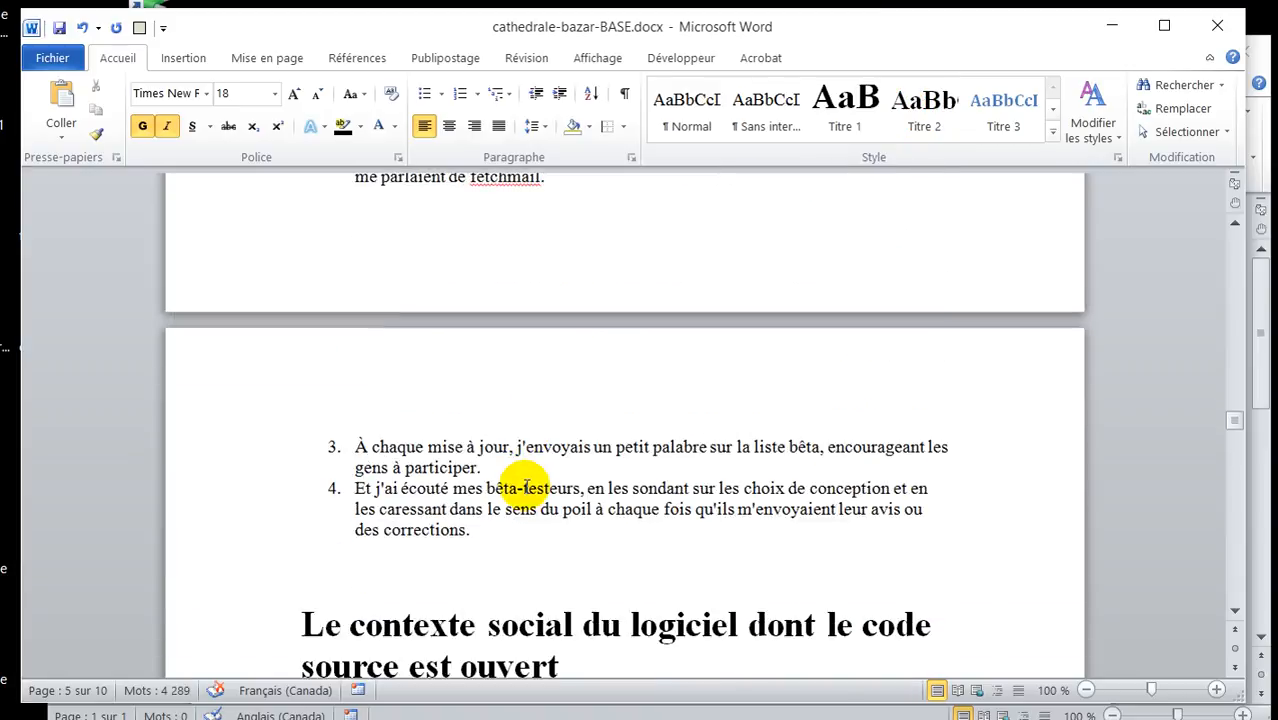
scroll(525, 487, down, 7)
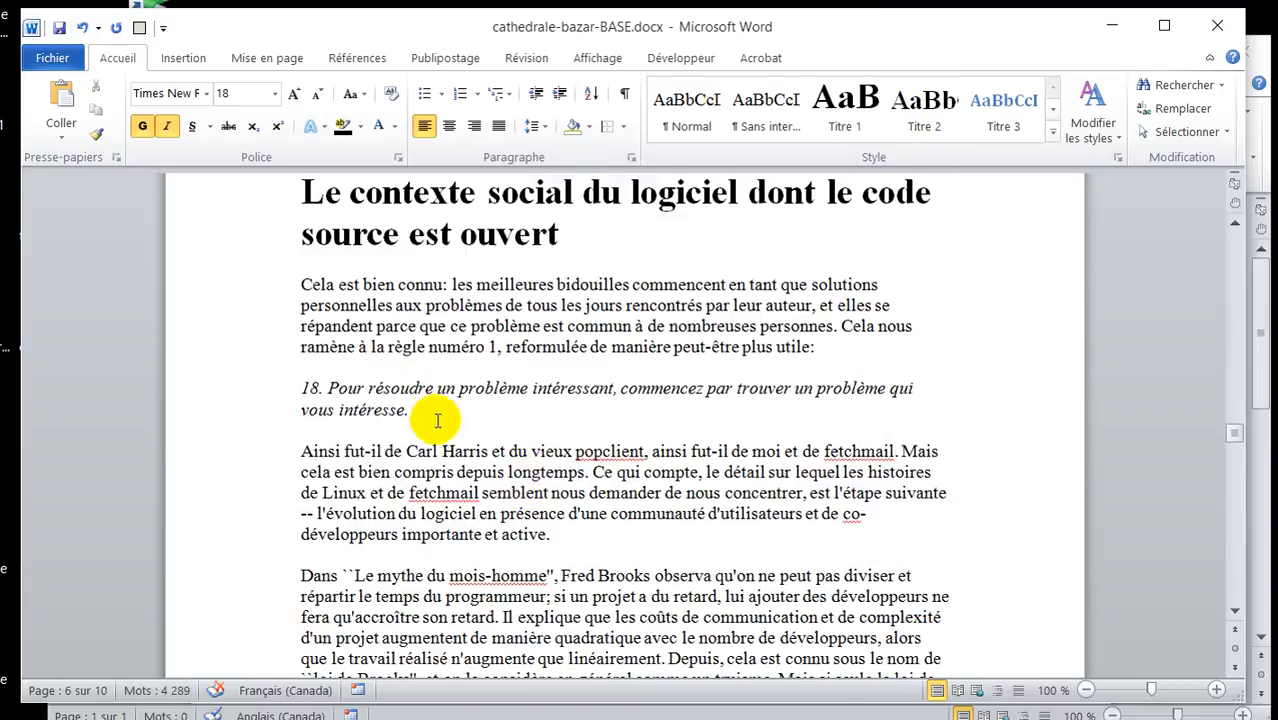
double_click(450, 387)
click(922, 116)
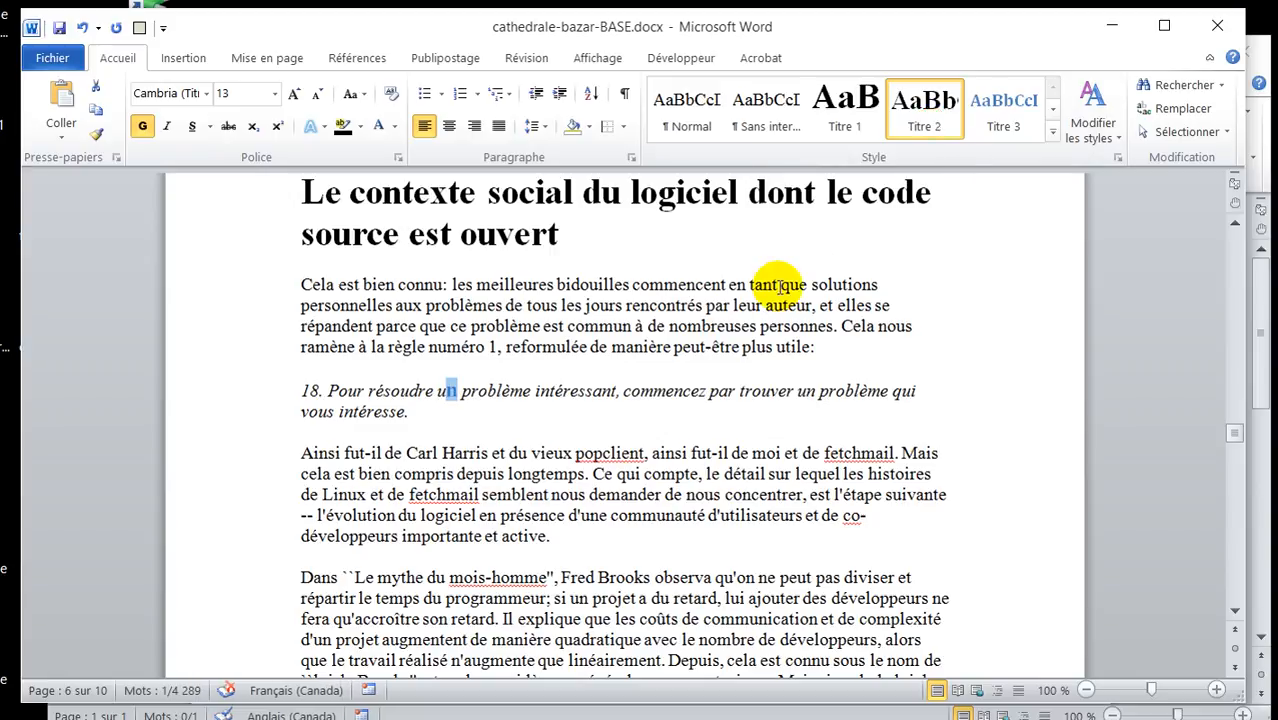
click(643, 391)
click(914, 104)
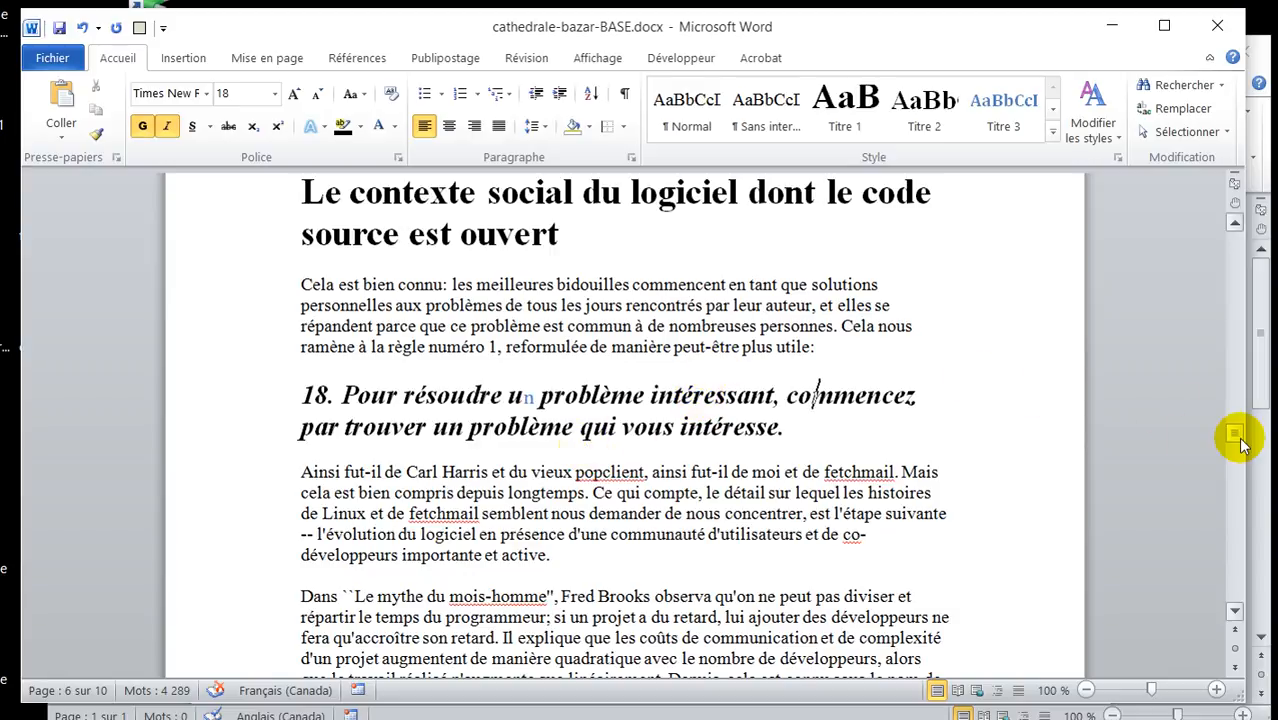
Step: Delete the manually entered number "1." from the heading "La cathédrale et le bazar" on page 1
scroll(690, 415, up, 5)
scroll(687, 412, up, 8)
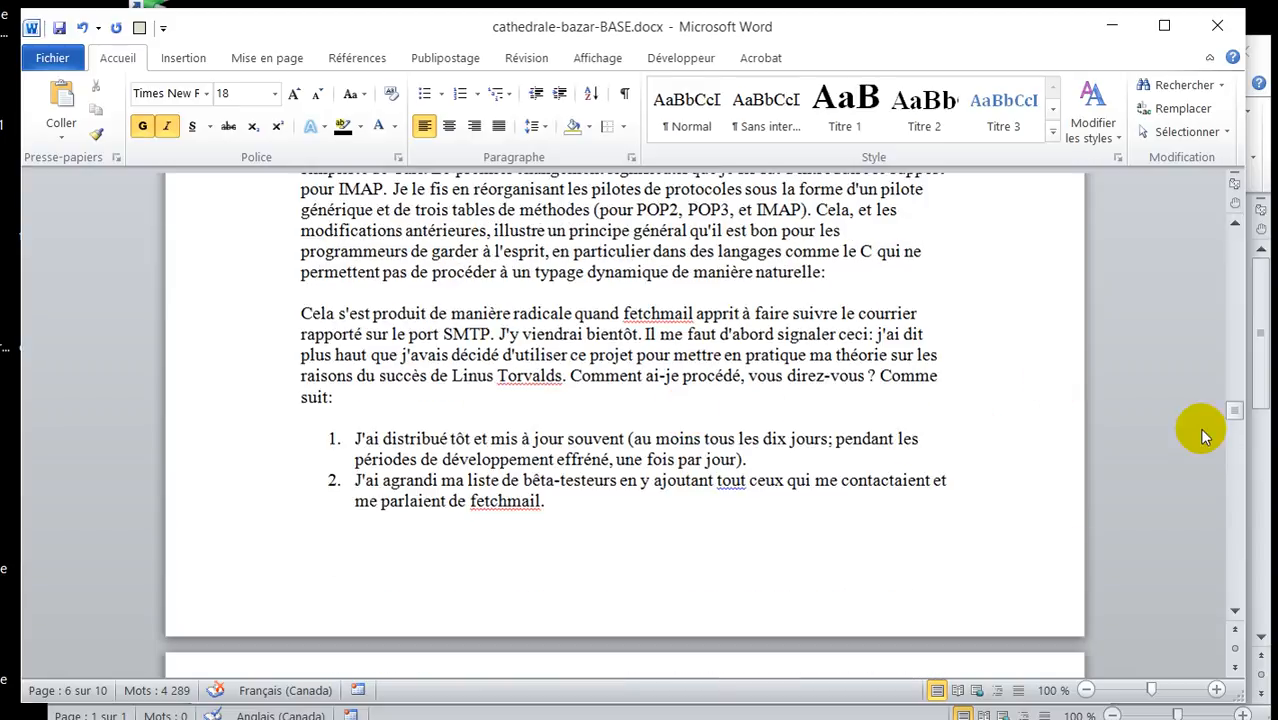
drag(1236, 414, 1232, 195)
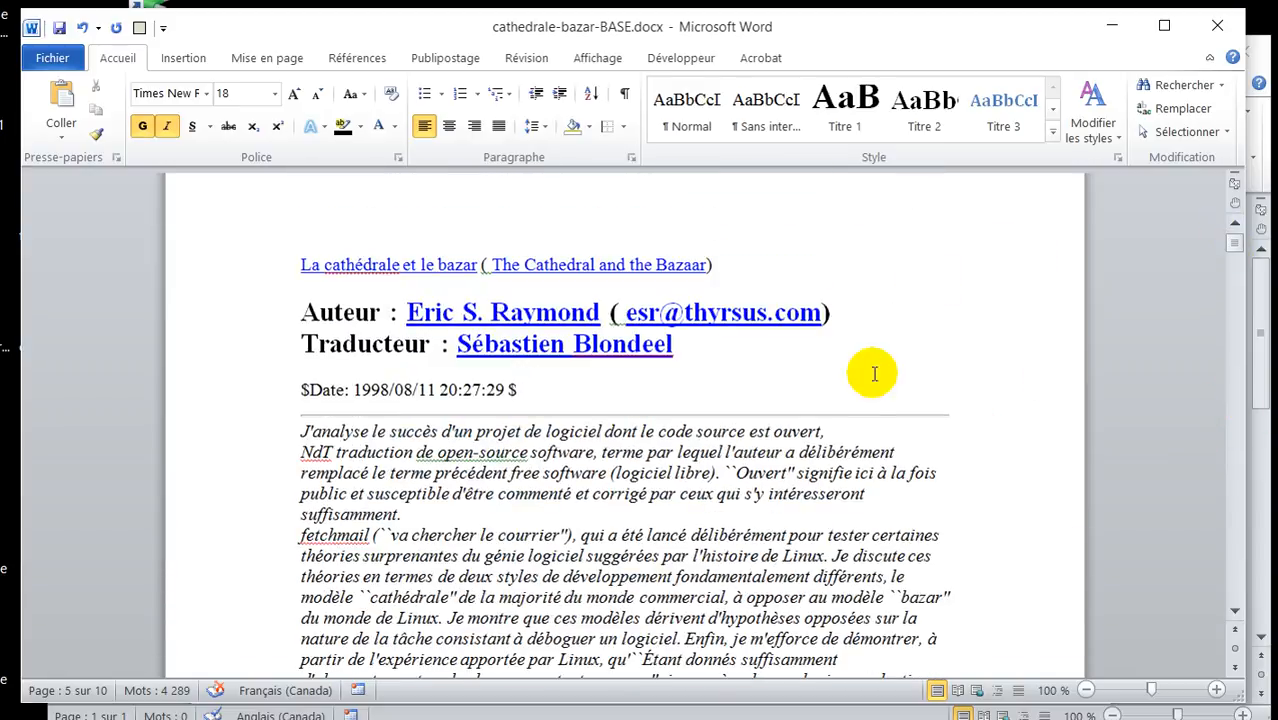
scroll(860, 405, down, 8)
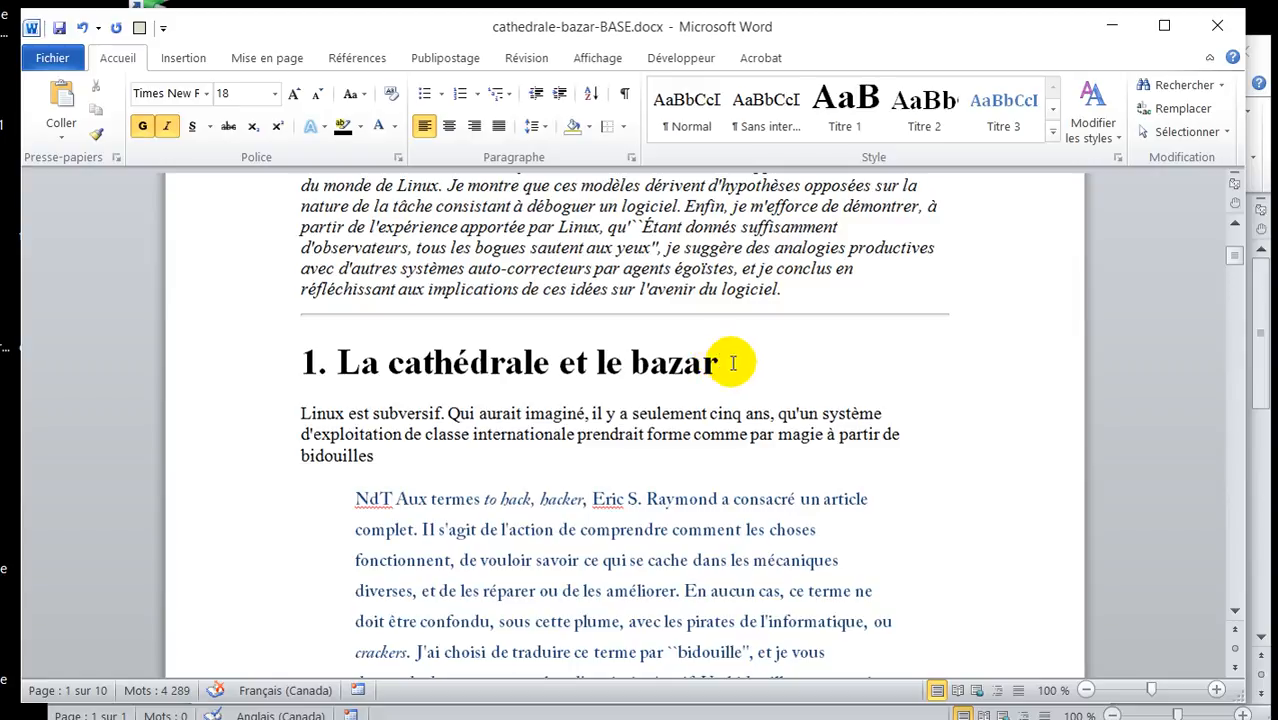
click(338, 362)
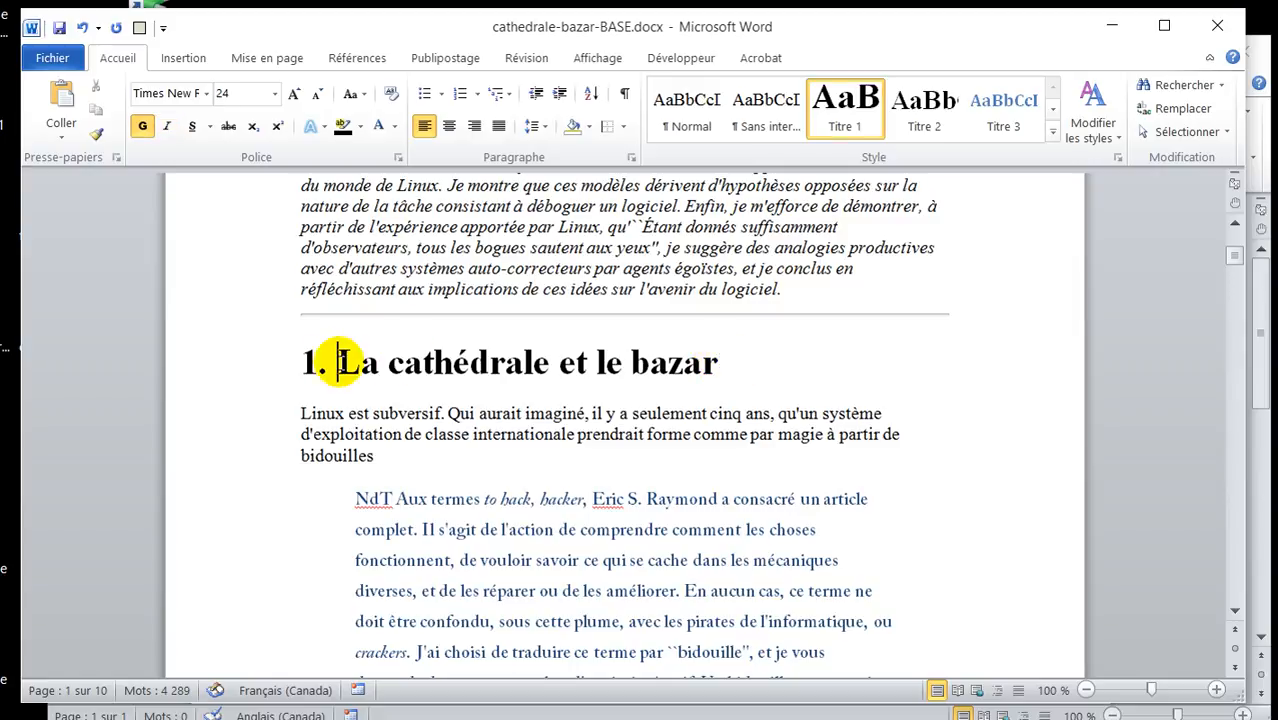
key(BackSpace)
key(BackSpace)
key(BackSpace)
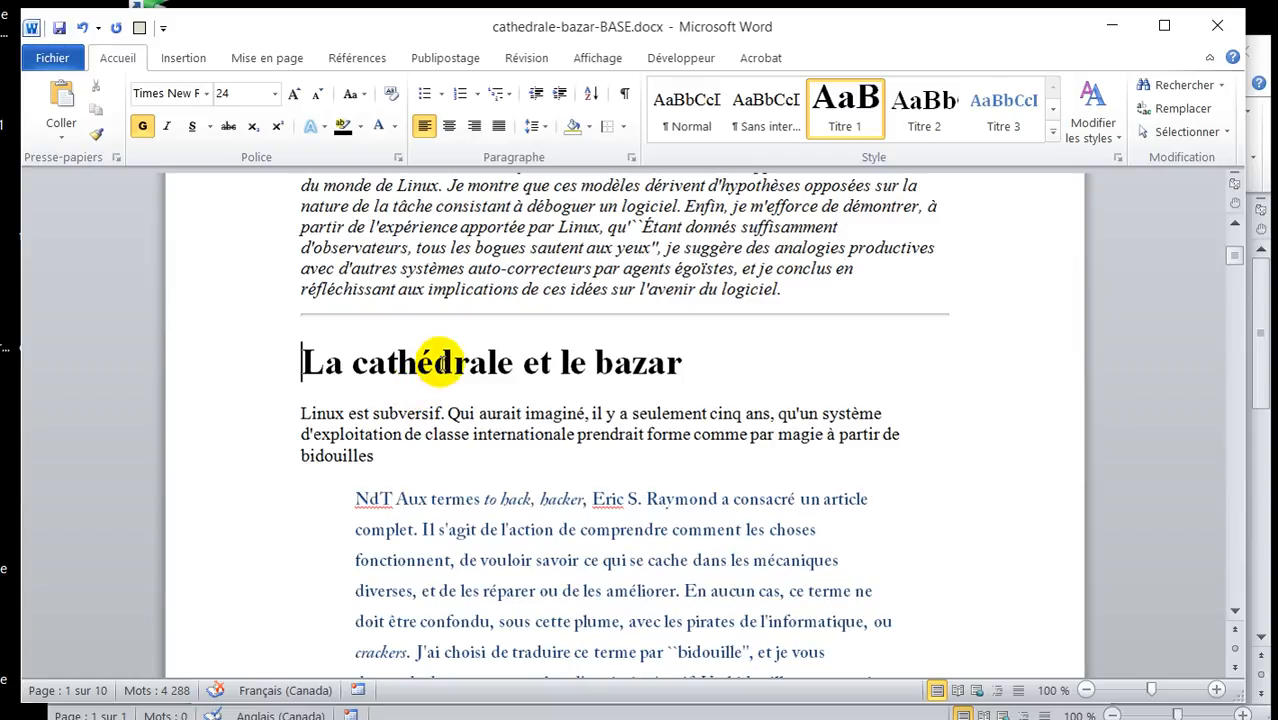
Step: Apply automatic numbering to the whole heading "La cathédrale et le bazar"
drag(720, 354, 314, 360)
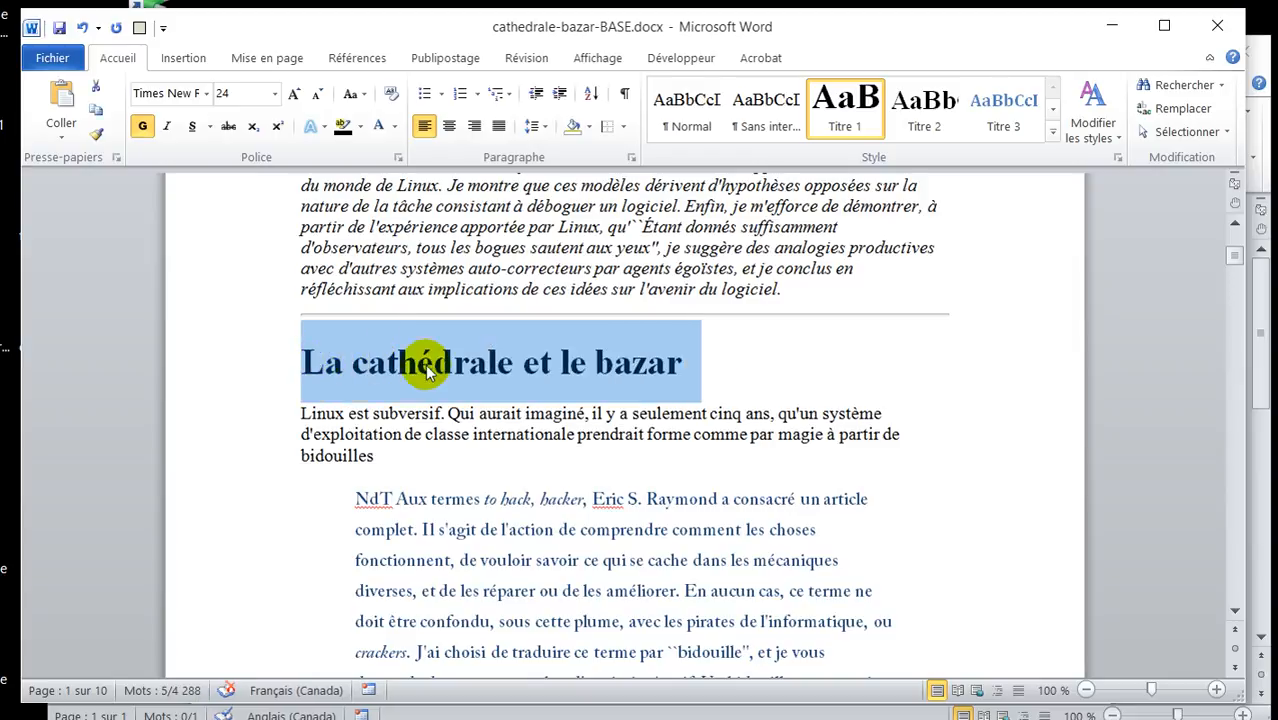
click(468, 362)
drag(735, 360, 316, 345)
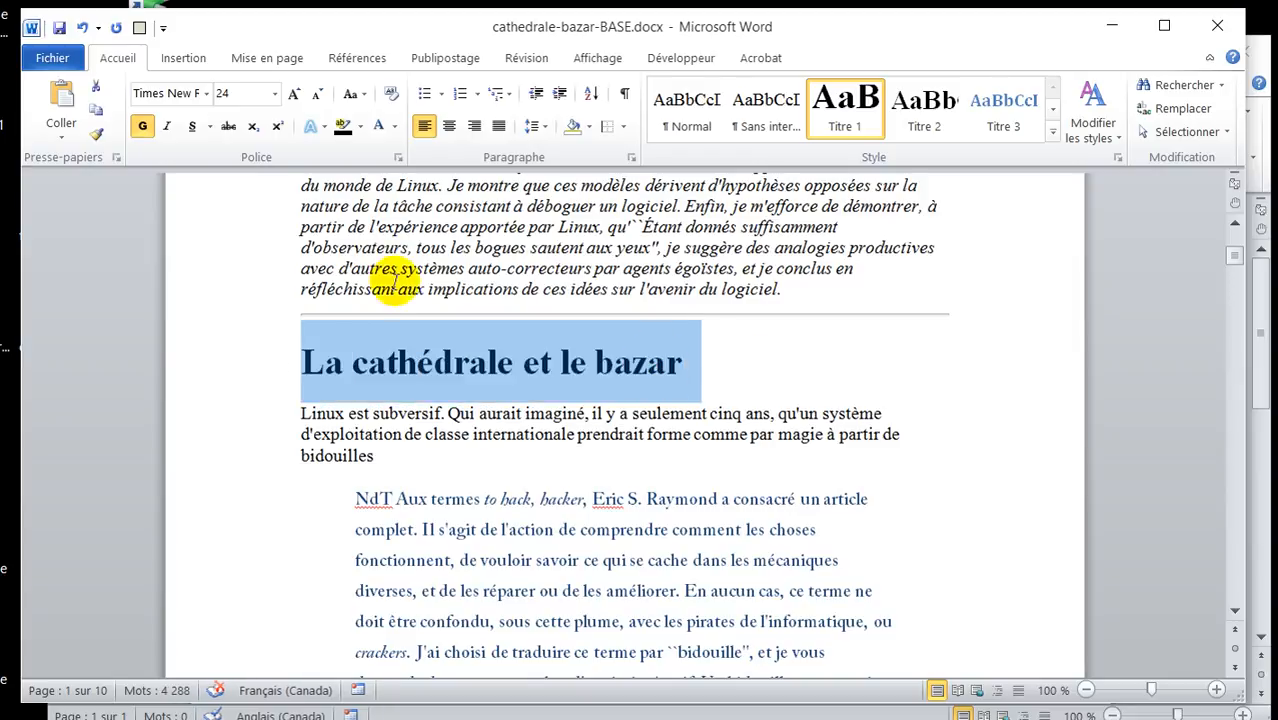
click(463, 95)
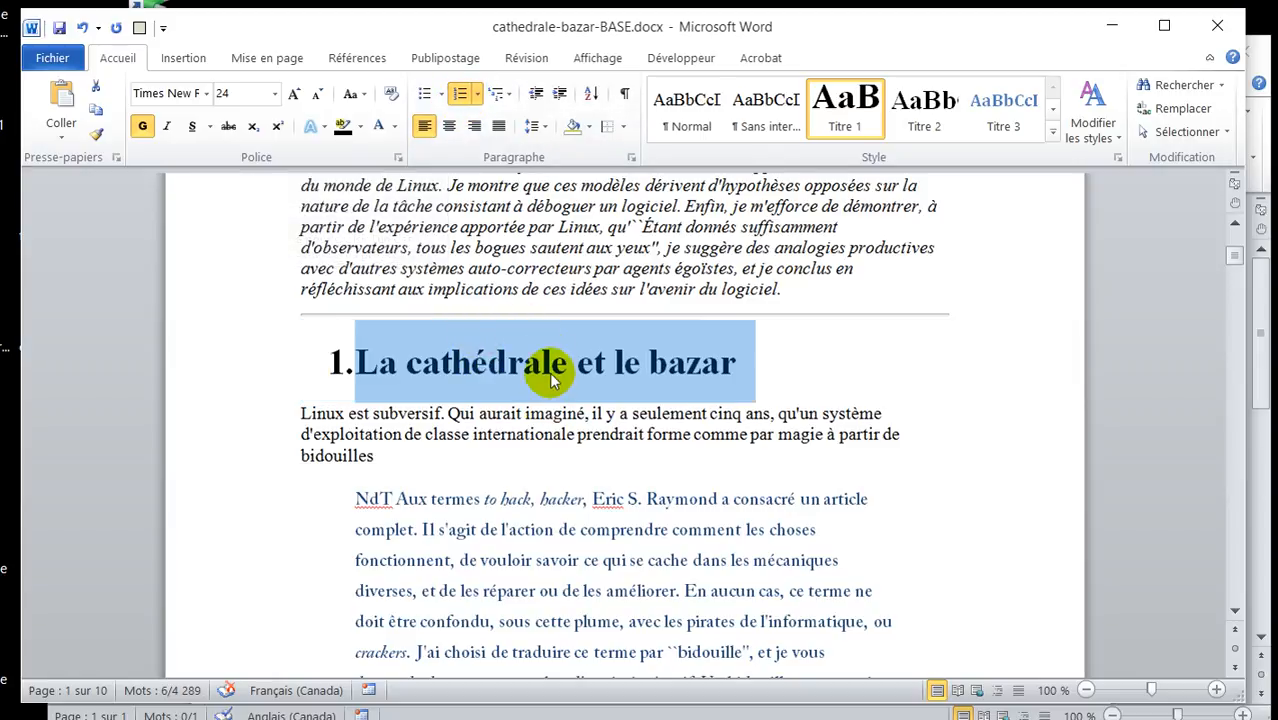
Step: Format the heading "La cathédrale et le bazar" in bold Constantia at size 26
click(204, 93)
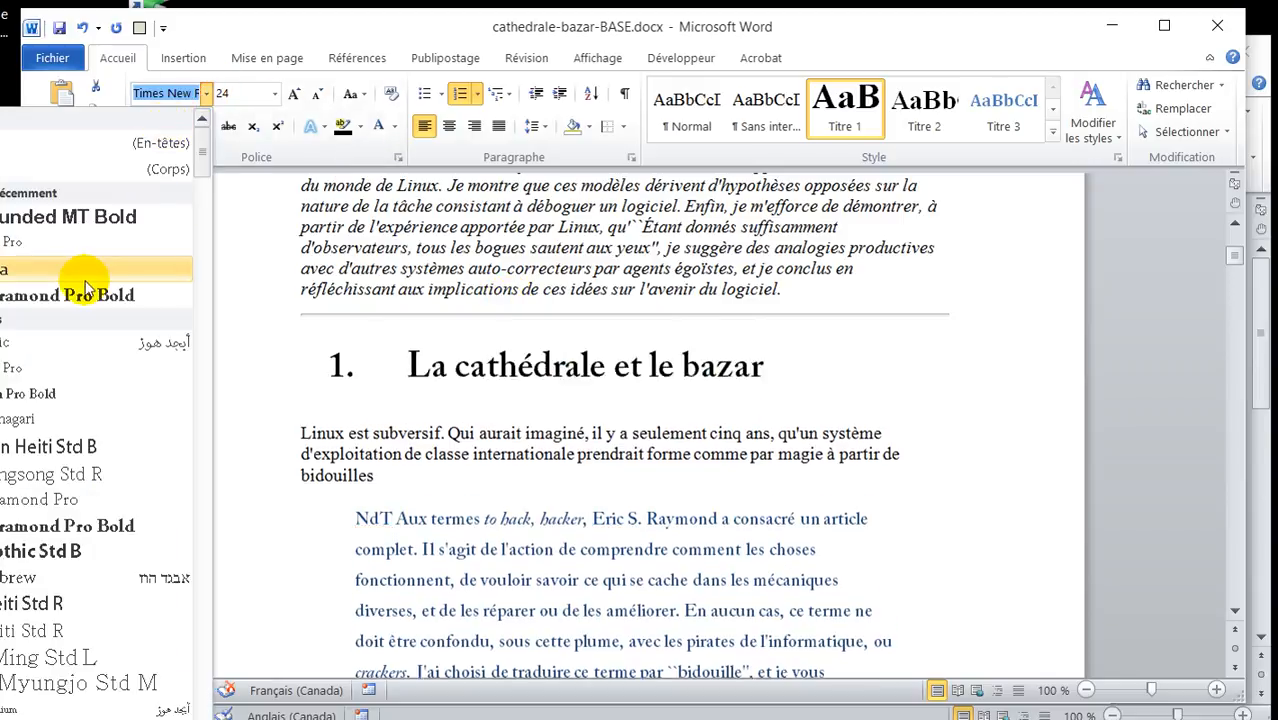
click(165, 140)
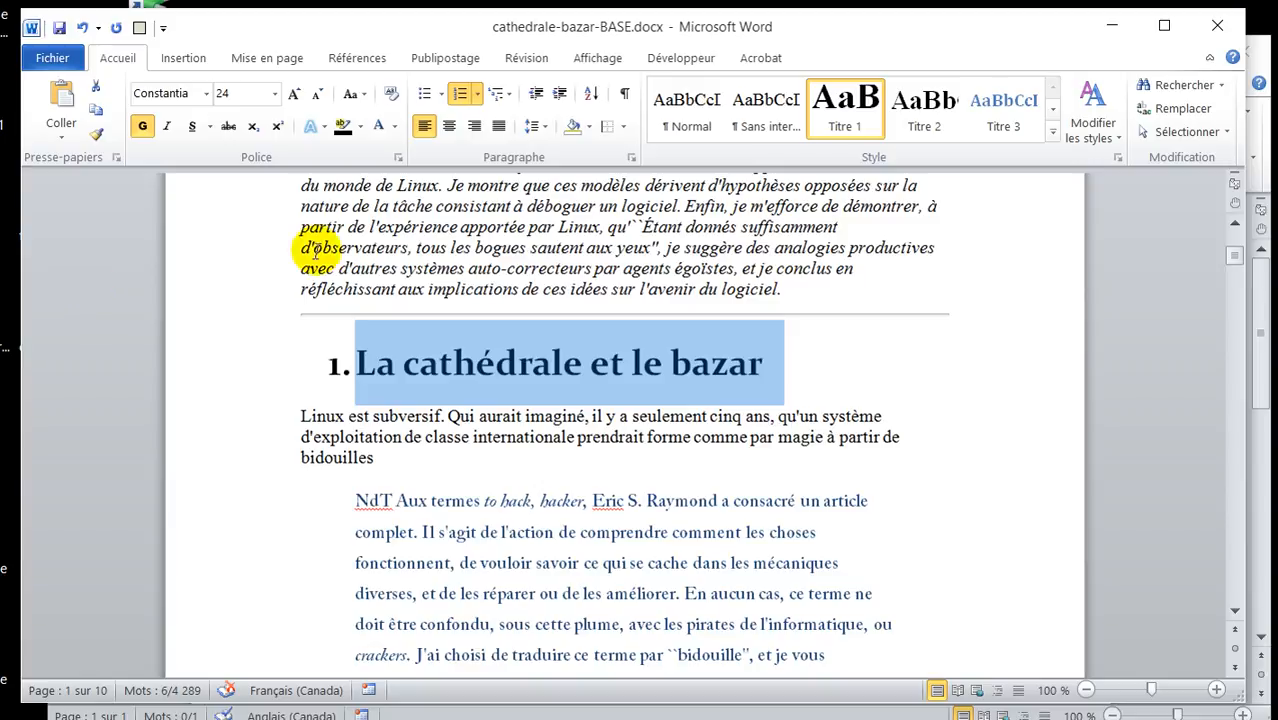
click(144, 127)
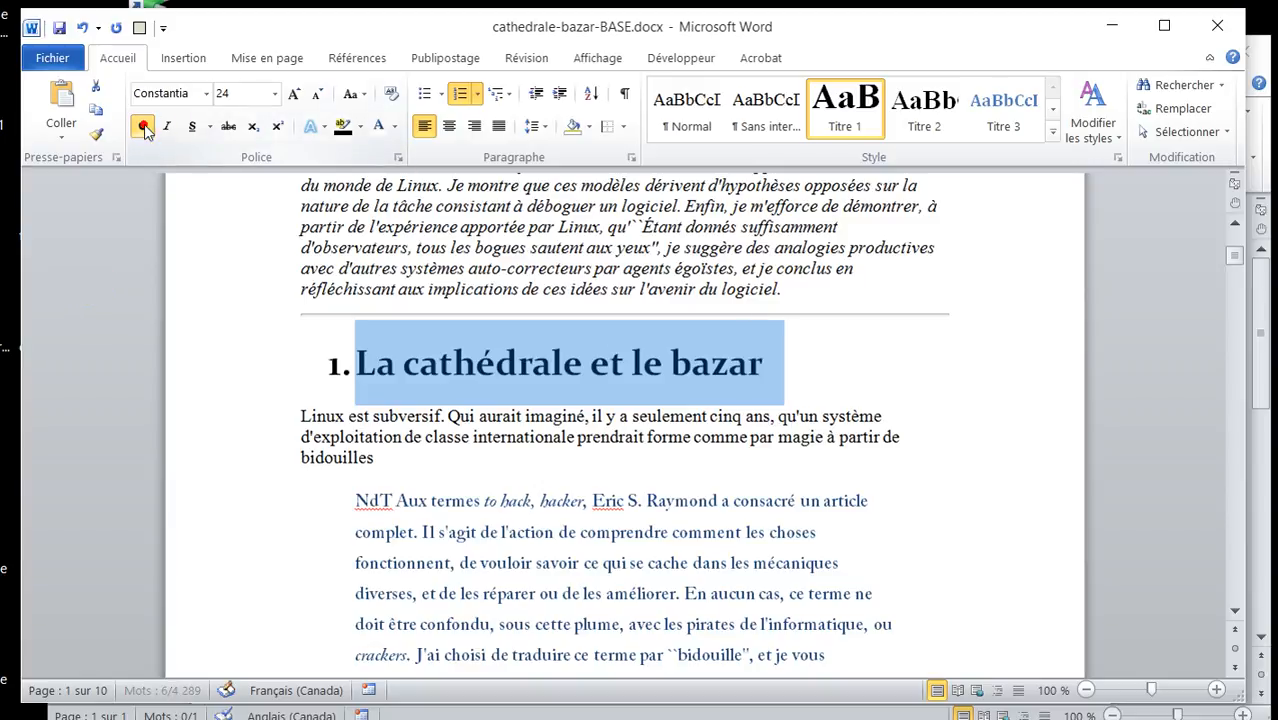
click(295, 96)
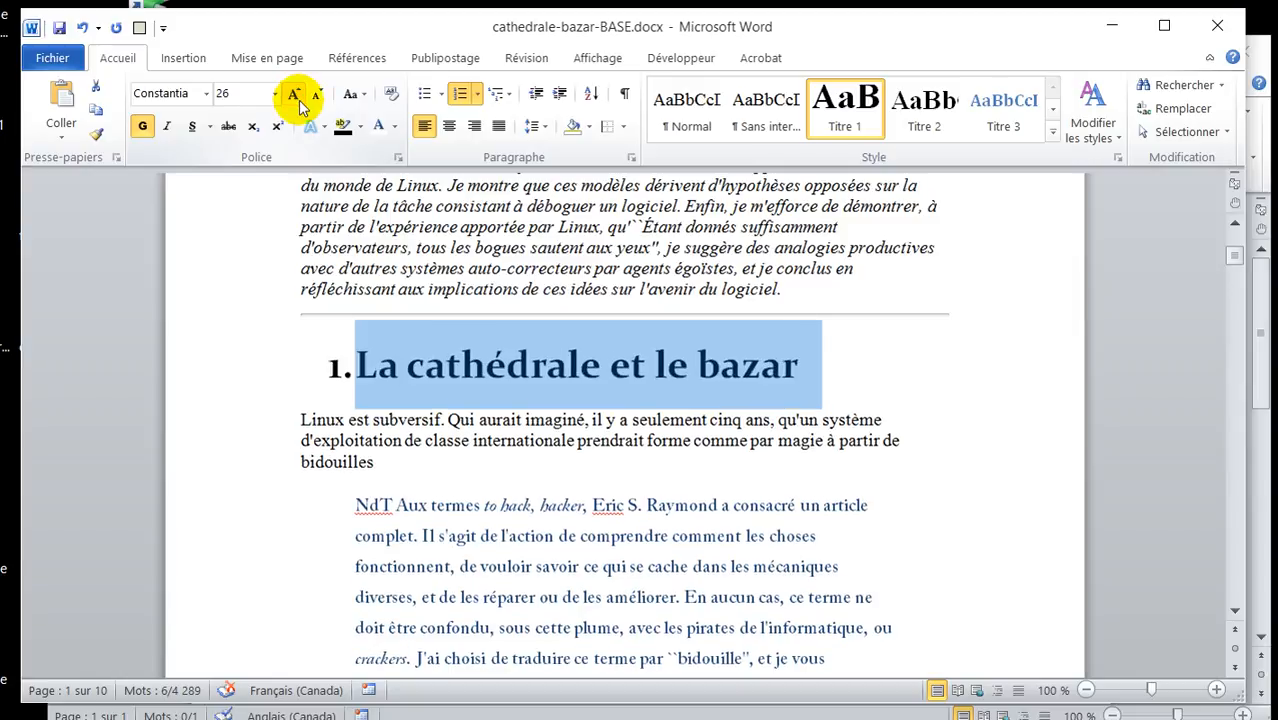
Step: Apply a light olive green paragraph shading to the heading "La cathédrale et le bazar"
click(597, 358)
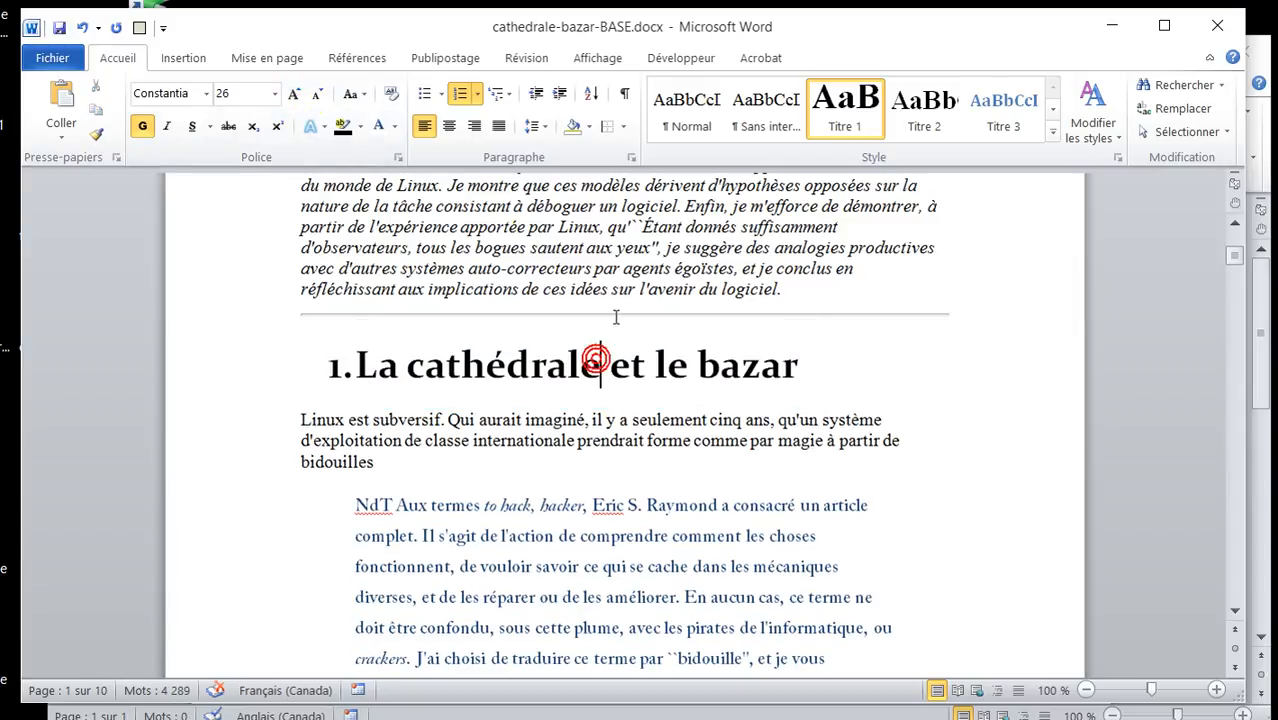
click(589, 127)
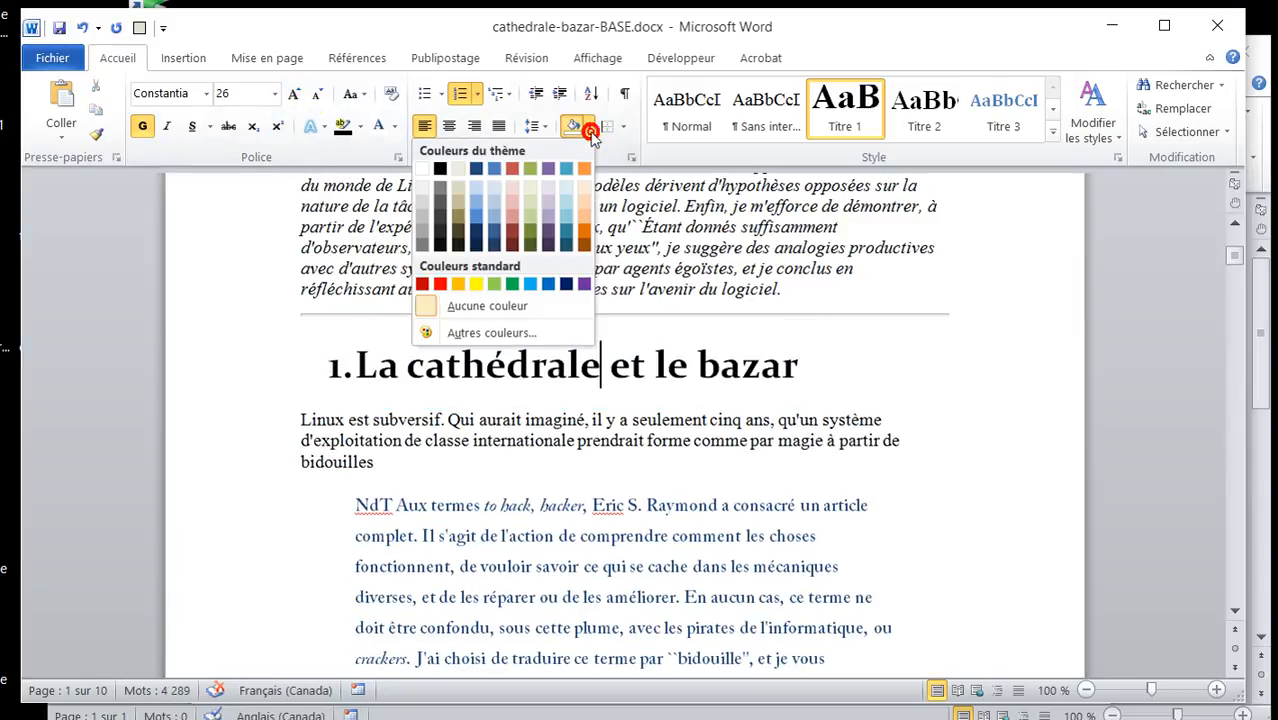
click(524, 203)
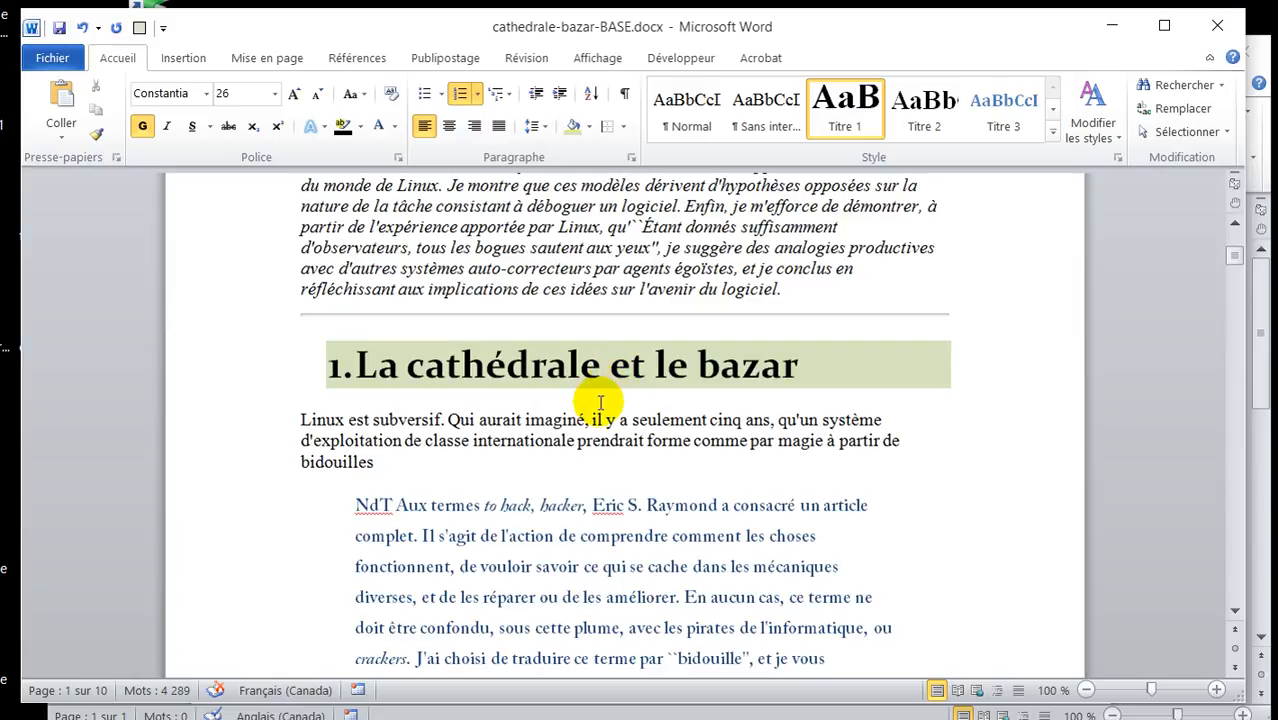
scroll(595, 400, down, 15)
scroll(600, 403, down, 8)
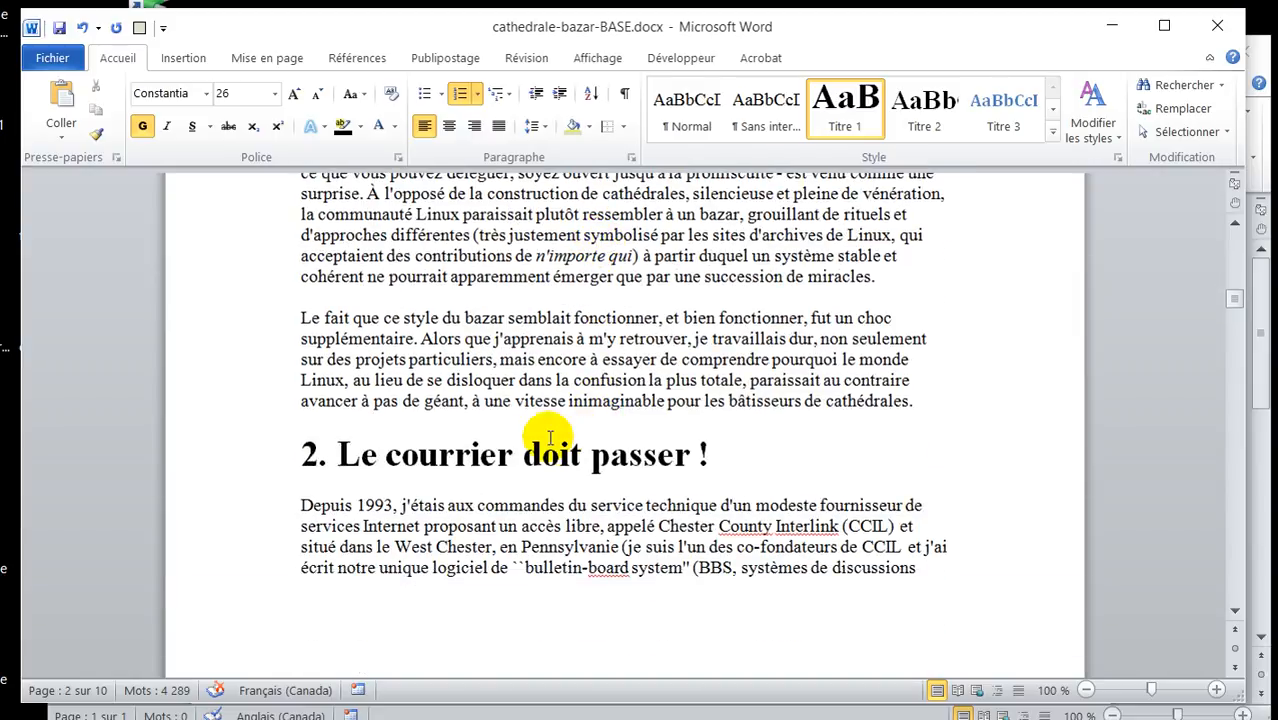
scroll(573, 443, up, 20)
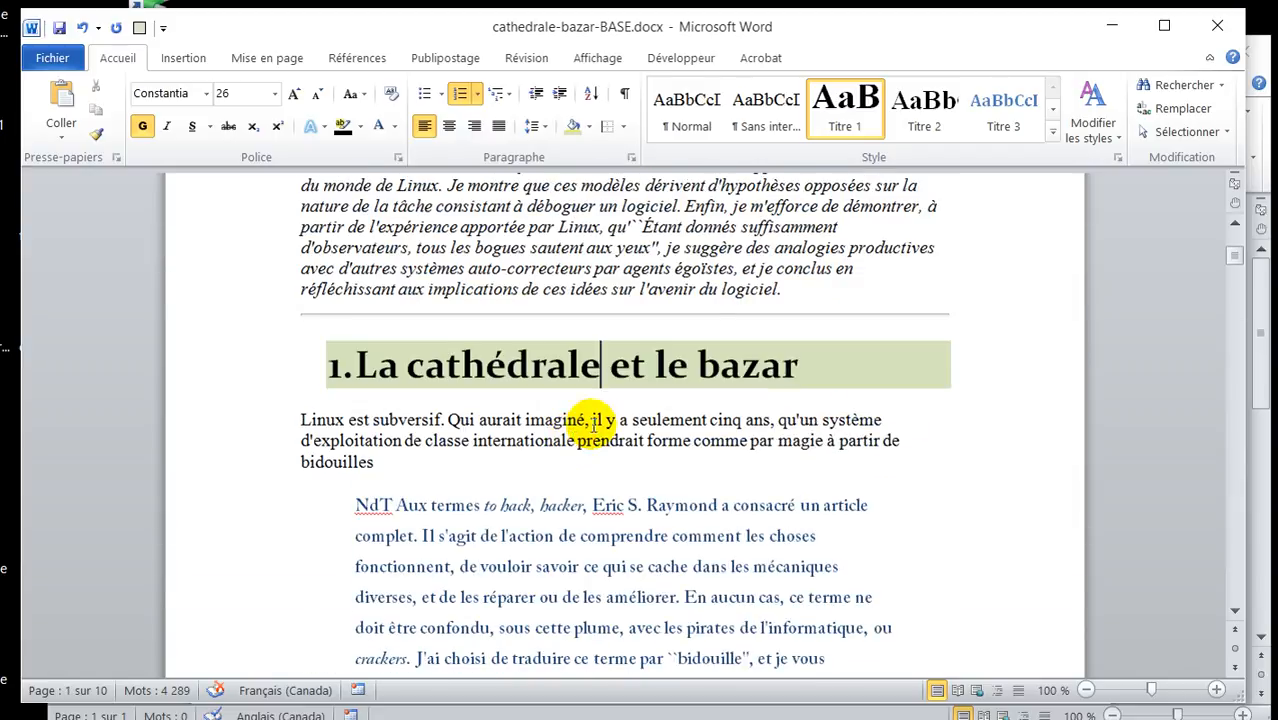
click(846, 127)
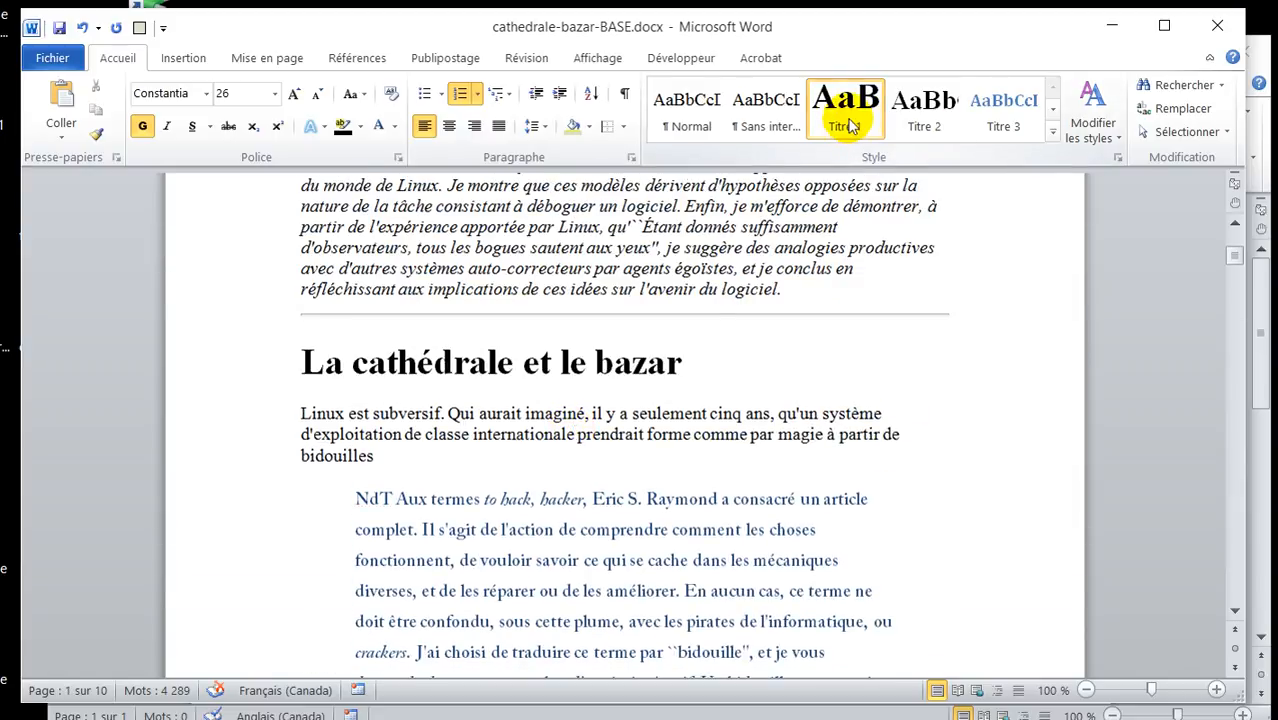
key(ctrl+z)
Step: Update the Titre 1 style to match the formatting of the heading "La cathédrale et le bazar"
click(602, 363)
right_click(838, 115)
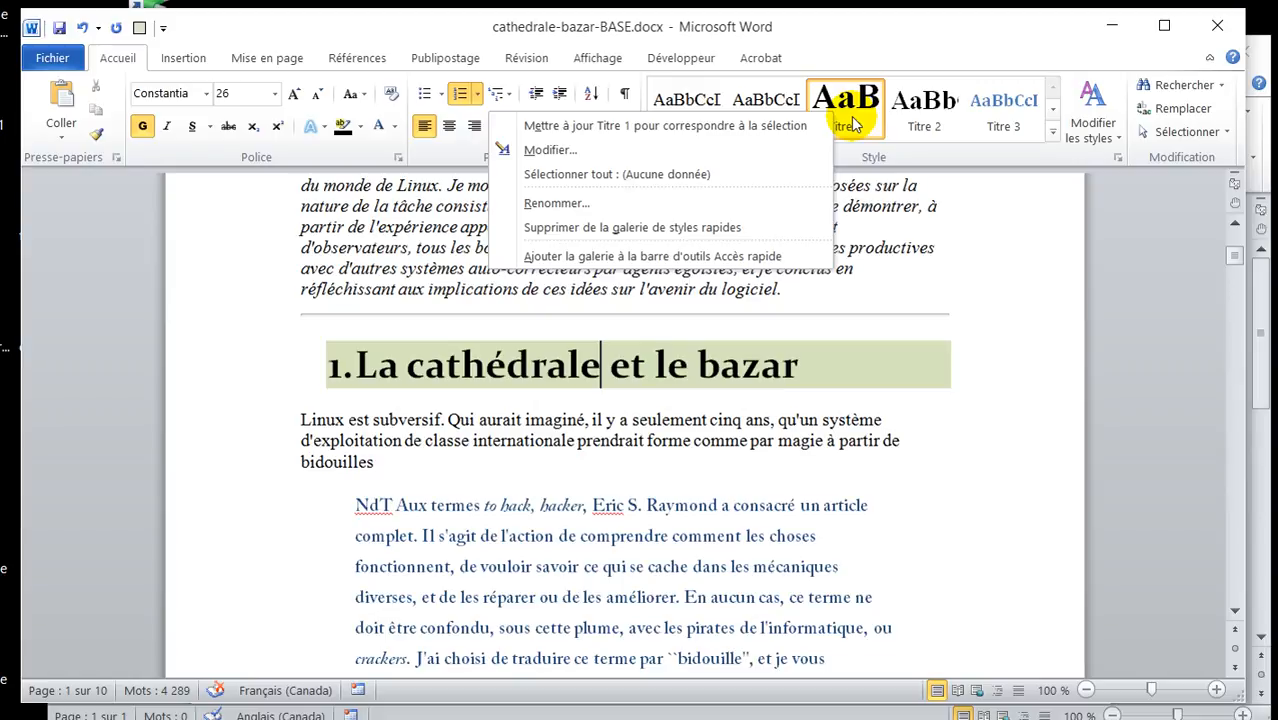
click(611, 135)
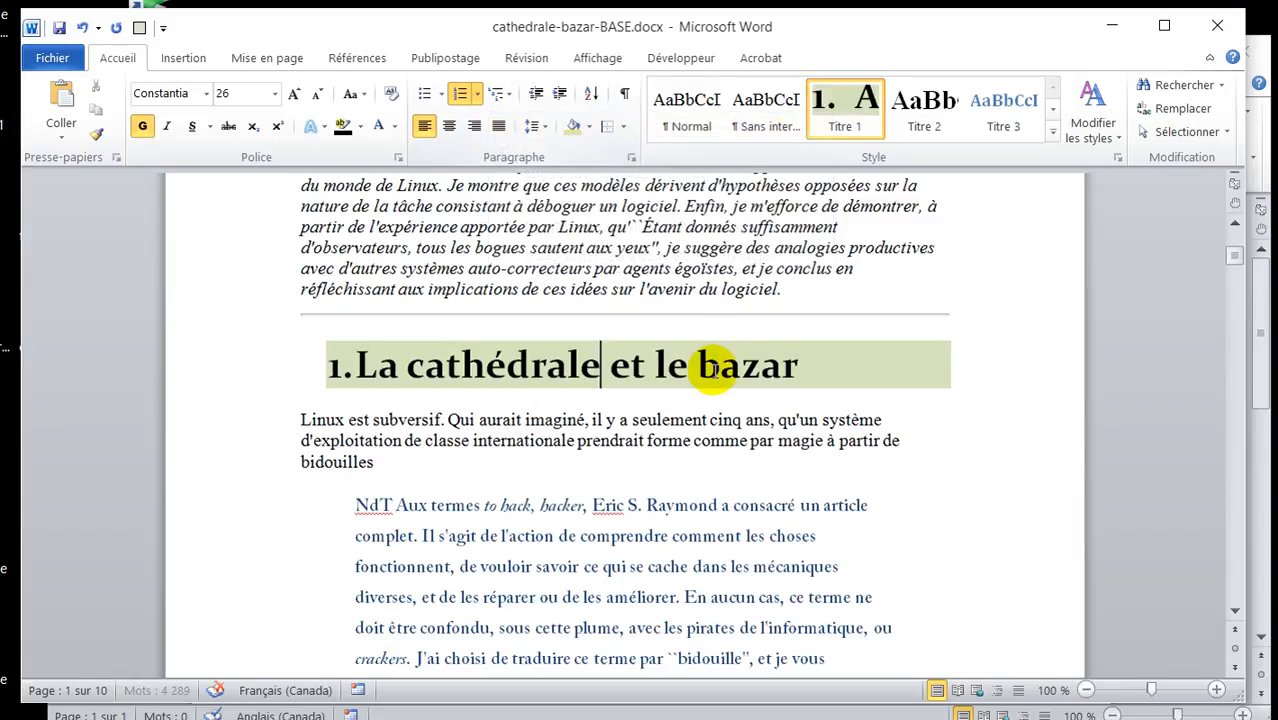
Step: Delete the redundant manually entered number "2." from the heading "Le courrier doit passer !"
scroll(678, 418, down, 20)
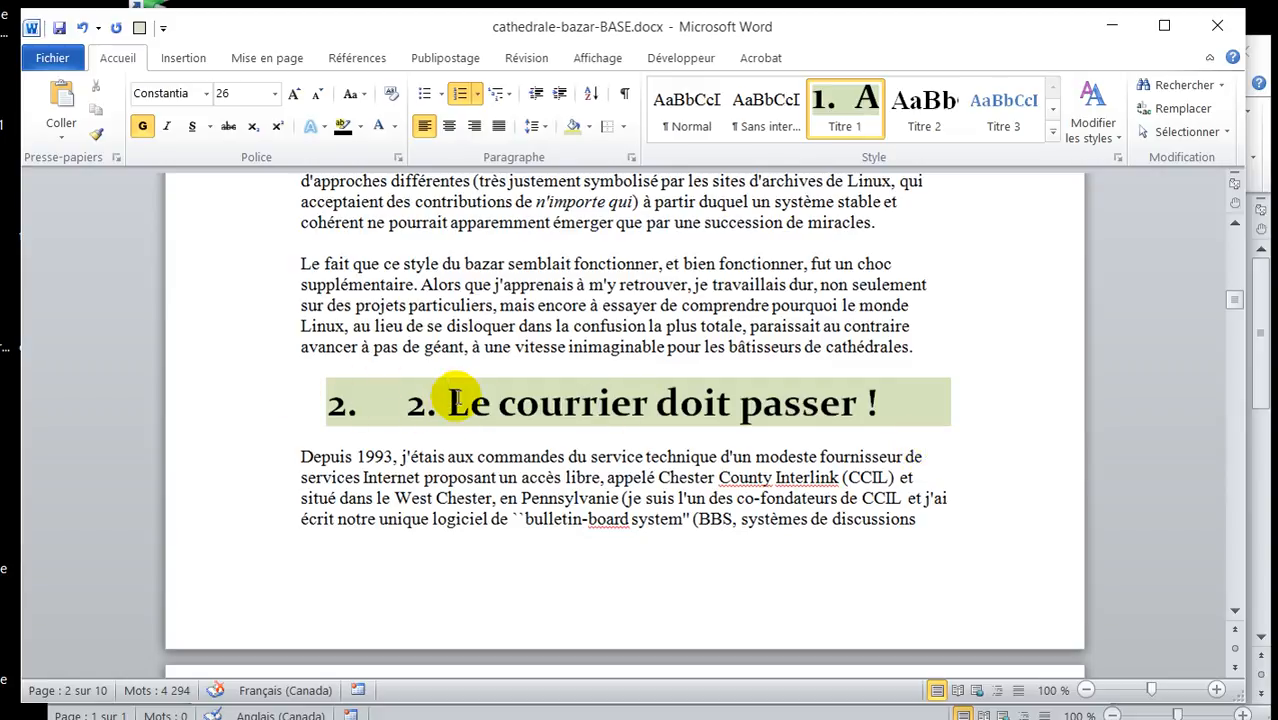
key(BackSpace)
key(BackSpace)
key(BackSpace)
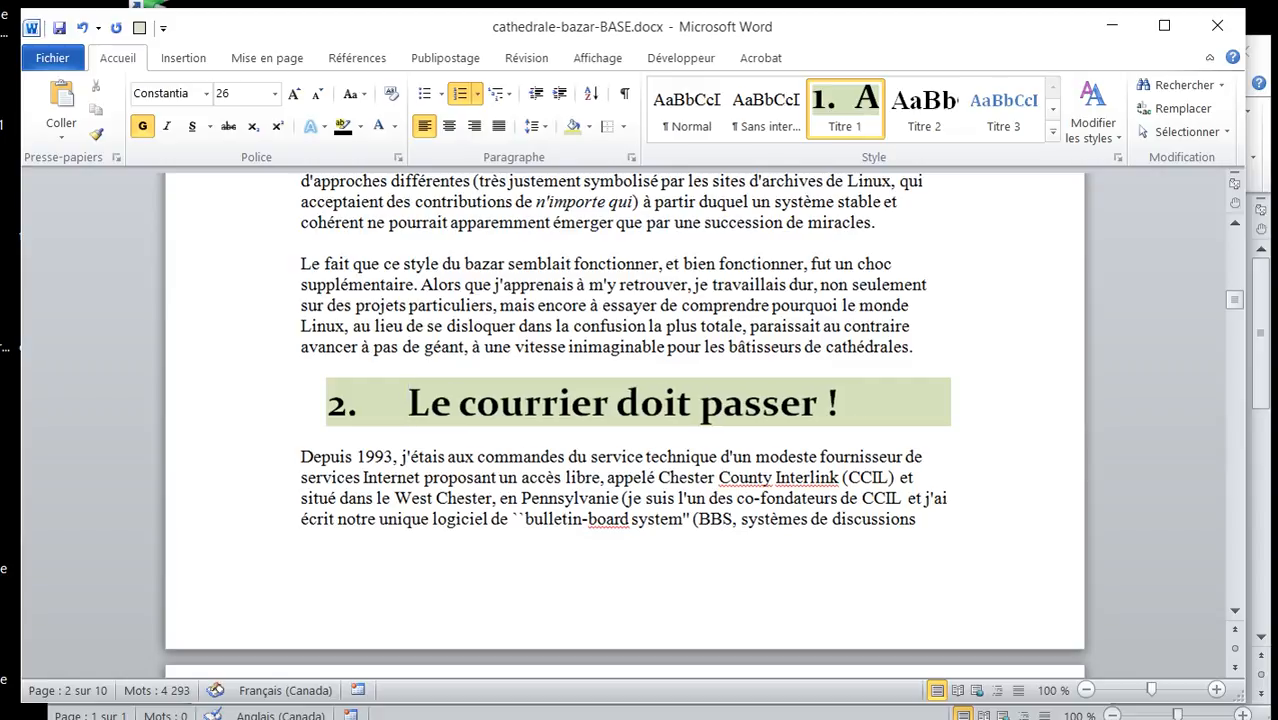
Step: Delete the redundant manually entered number "3." from the heading "De l'importance d'avoir des utilisateurs"
scroll(508, 422, down, 20)
scroll(545, 427, down, 2)
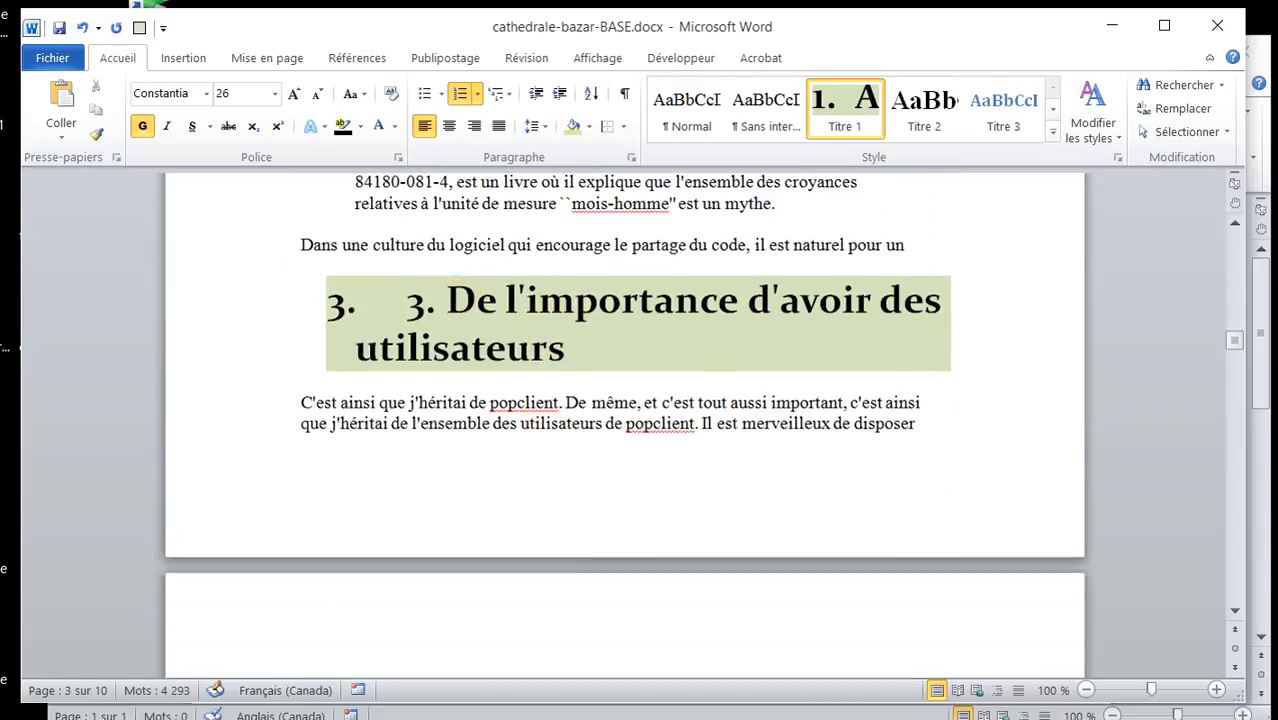
key(BackSpace)
key(BackSpace)
key(BackSpace)
Step: Delete the redundant manually entered number "4." from the heading "Distribuez tôt, mettez à jour souvent"
scroll(483, 395, down, 10)
scroll(483, 391, down, 4)
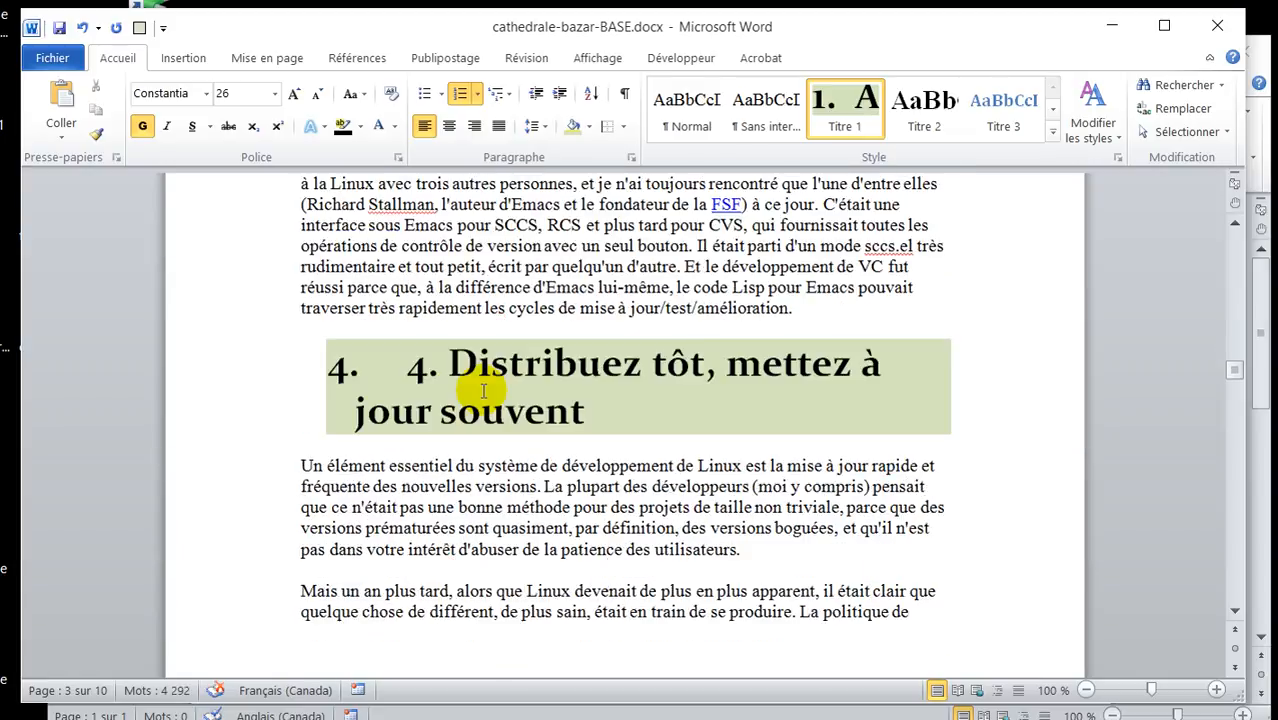
double_click(425, 362)
key(Delete)
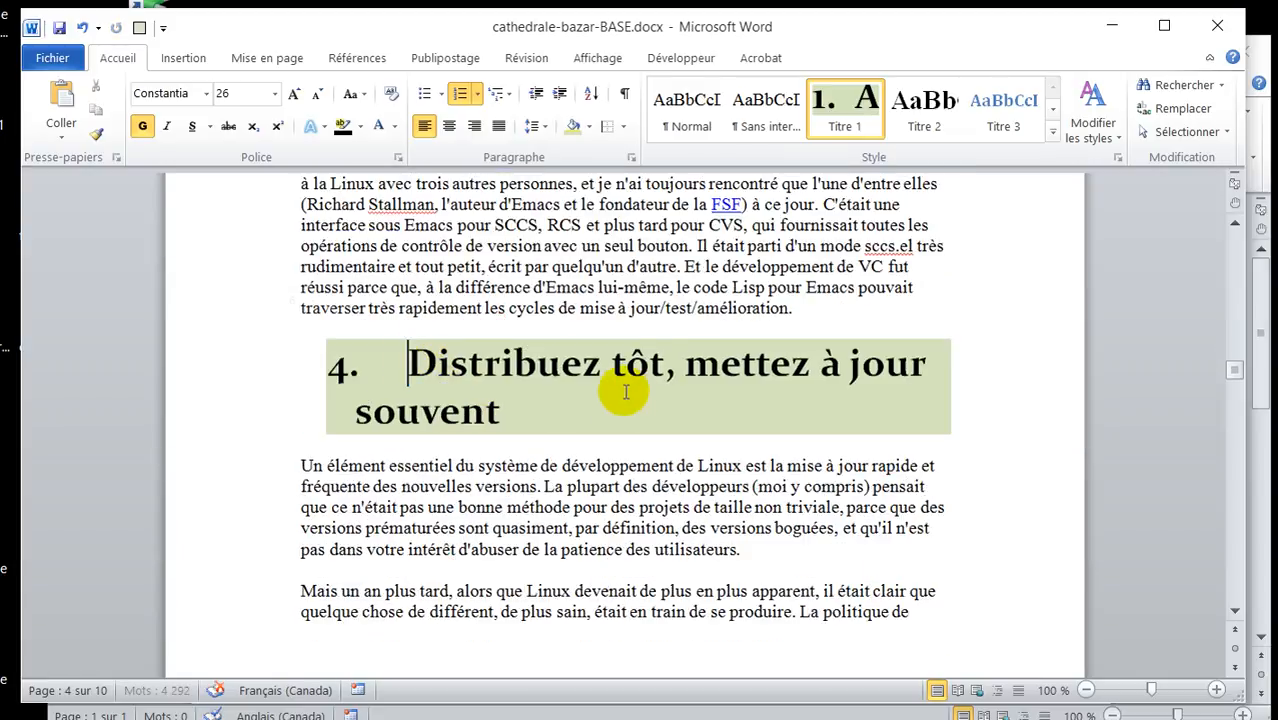
Step: Insert the line "Nouveau titre 1" after the paragraph ending "co-développeurs importante et active." and apply the Titre 1 style to it
scroll(628, 400, down, 12)
scroll(628, 400, down, 20)
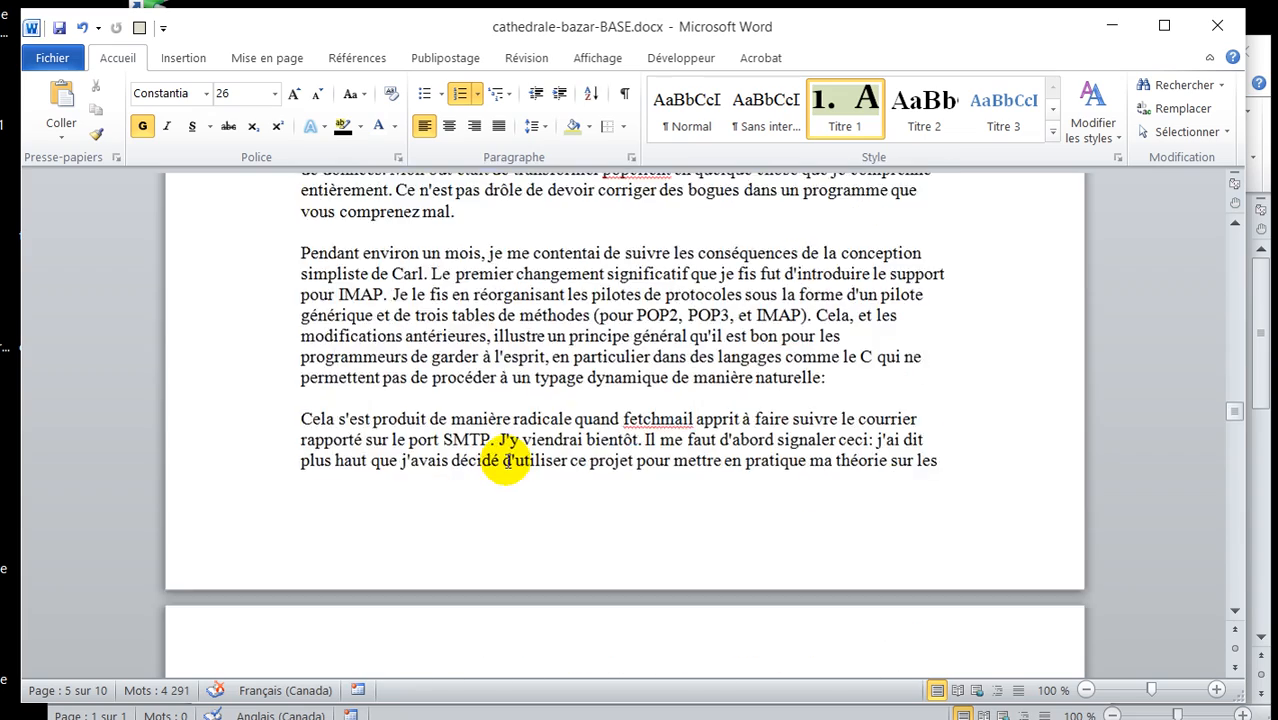
scroll(510, 455, down, 9)
scroll(510, 445, up, 6)
scroll(513, 421, down, 2)
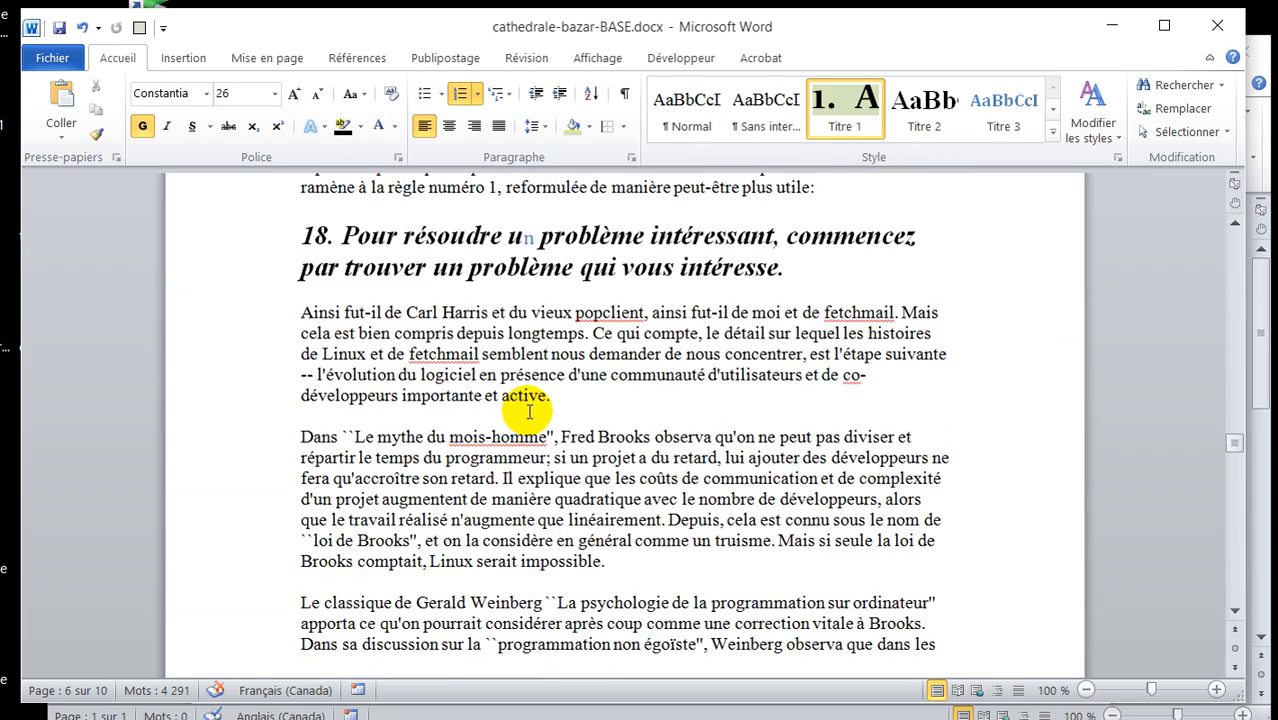
click(599, 395)
key(Return)
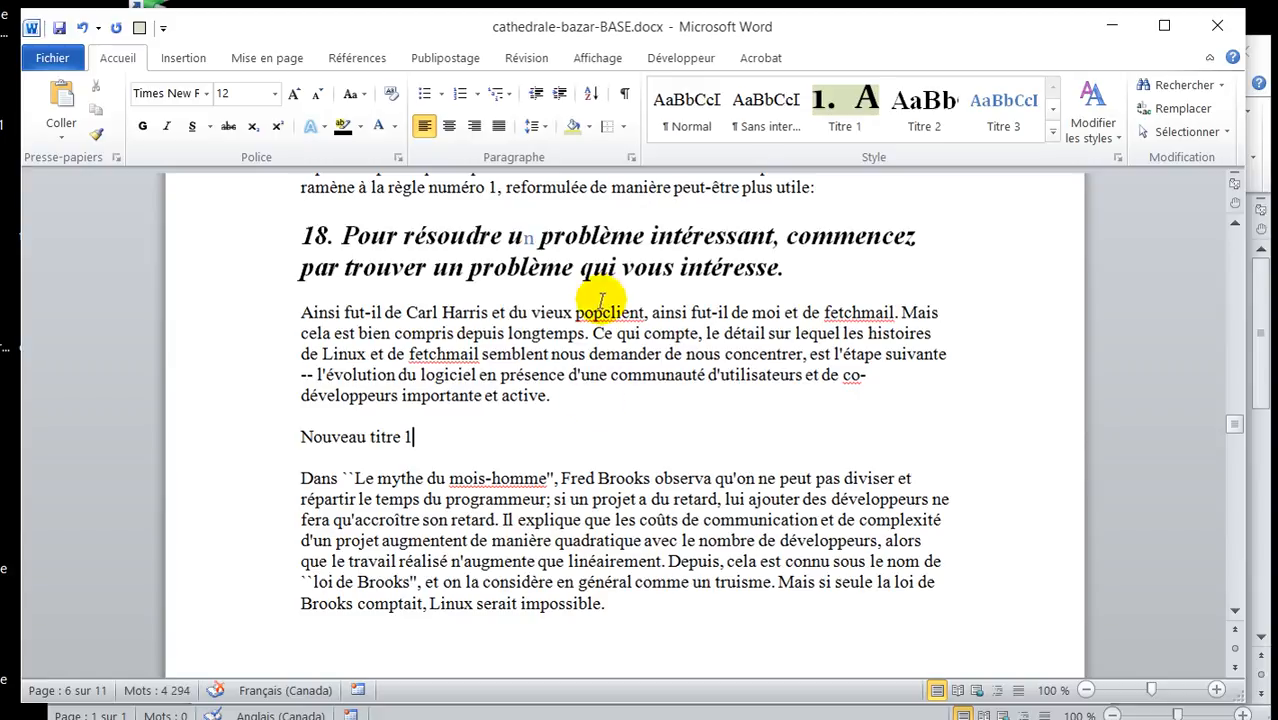
click(367, 437)
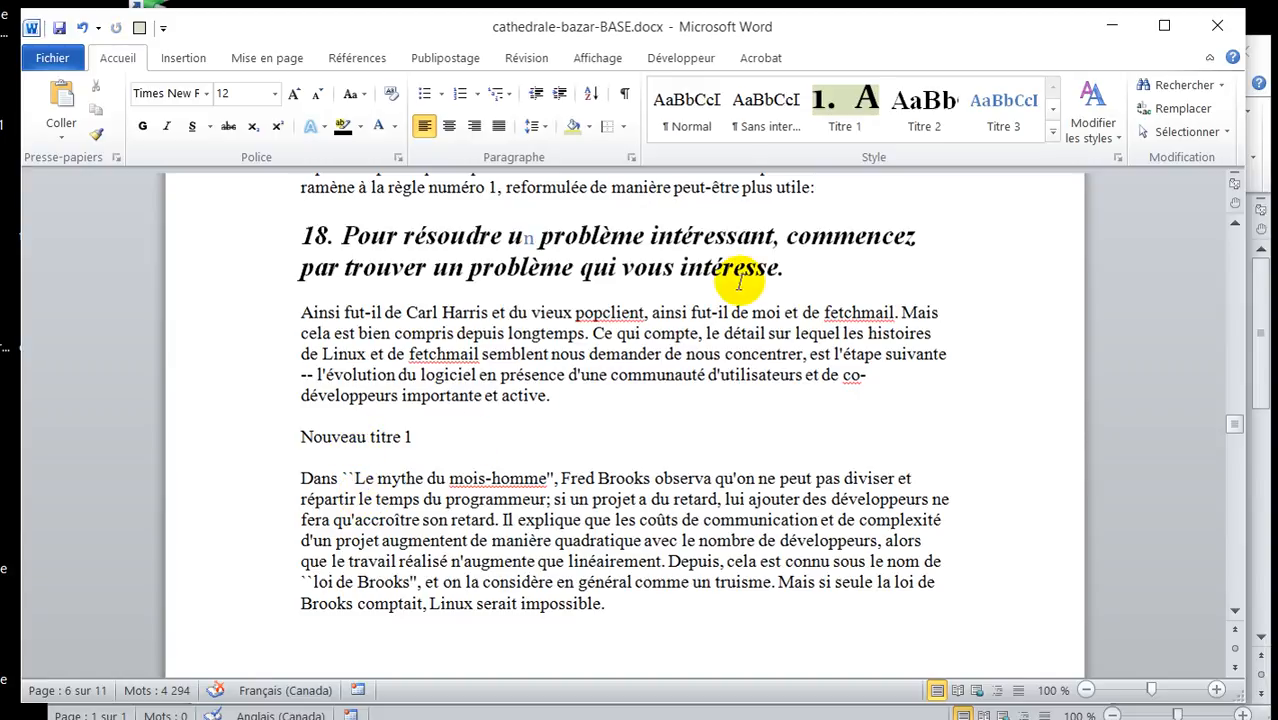
click(855, 113)
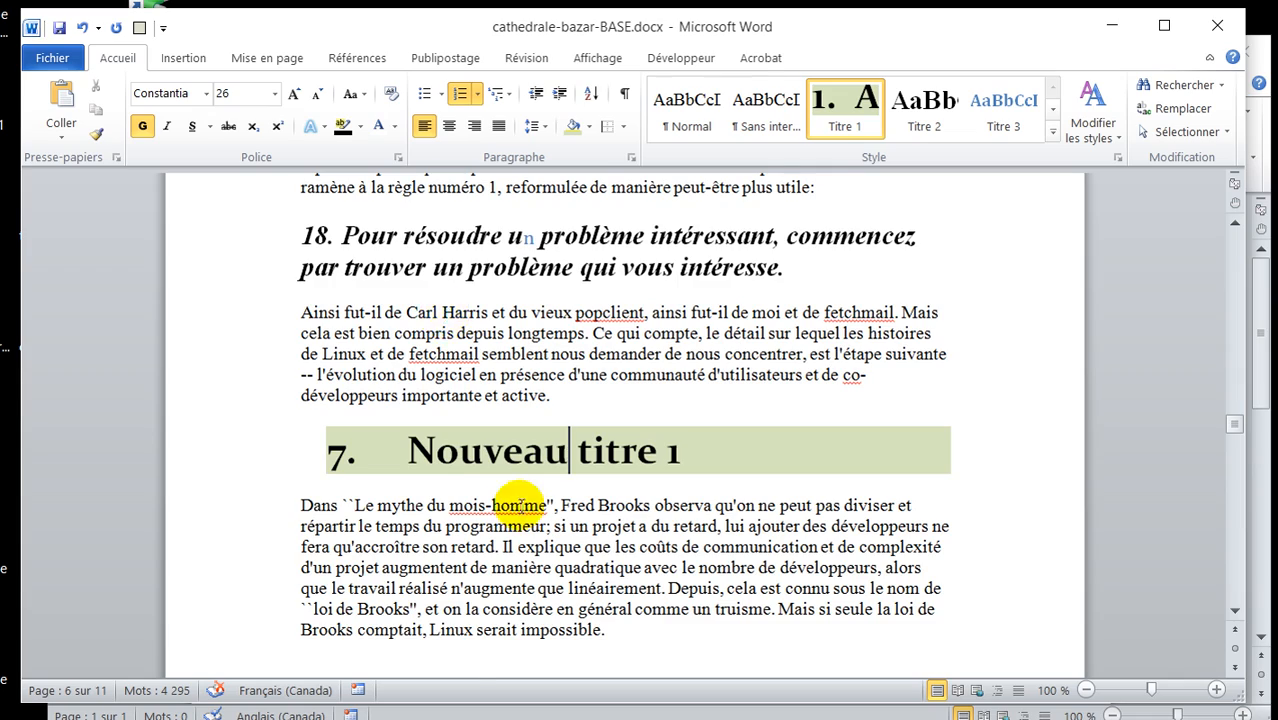
Step: Apply the Titre 1 style to the heading "Pour aller plus loin"
scroll(456, 359, down, 18)
scroll(529, 548, down, 20)
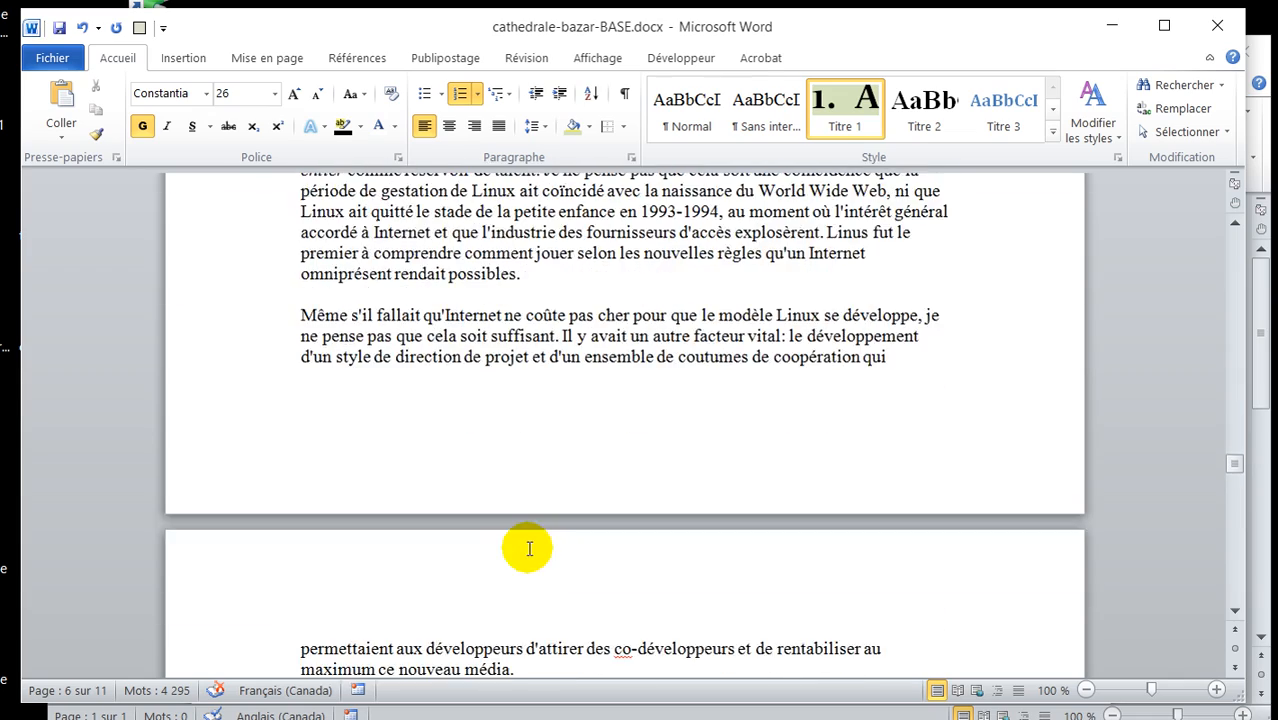
scroll(529, 548, down, 4)
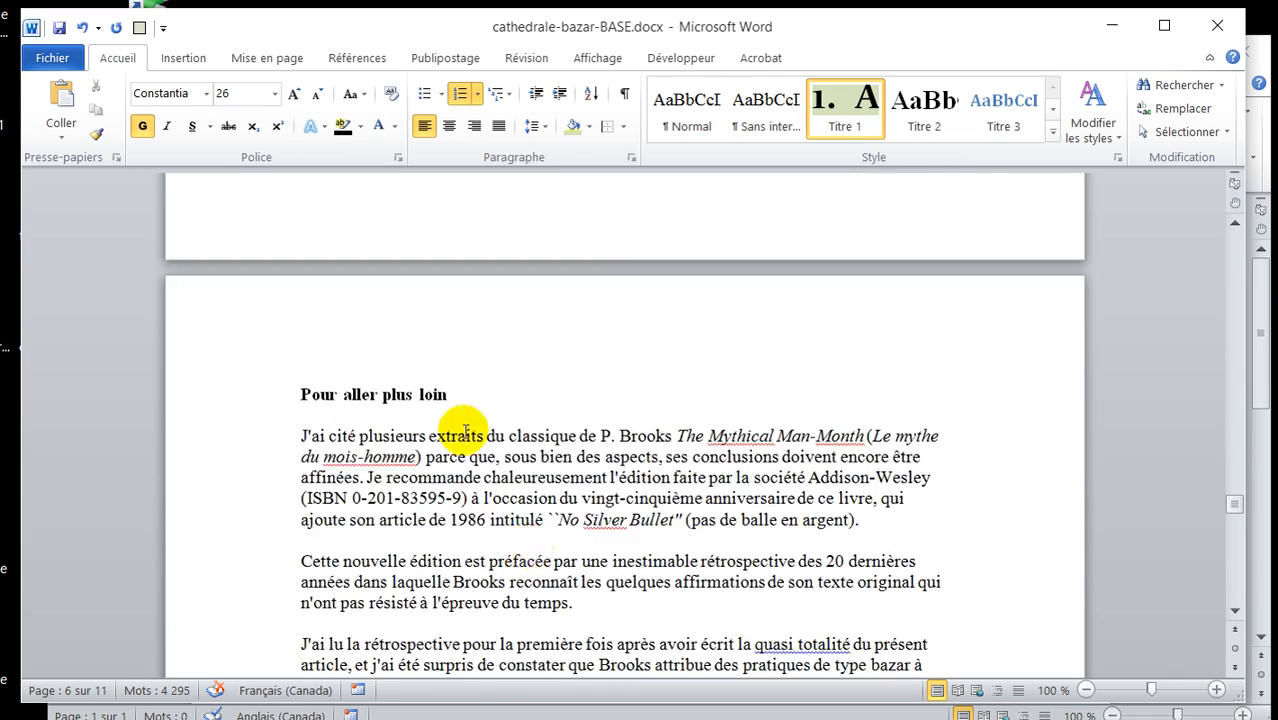
click(436, 393)
click(846, 110)
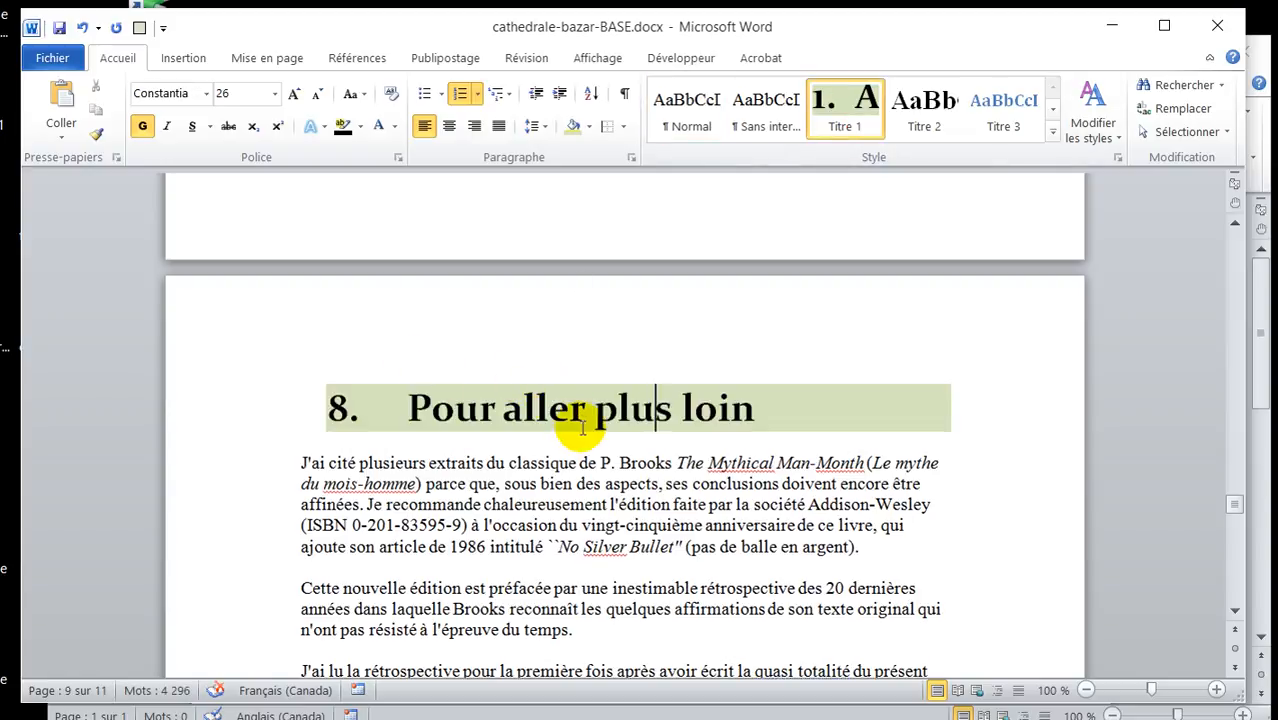
Step: Apply the Normal style to the paragraph beginning "Linux est subversif" under the heading "La cathédrale et le bazar"
click(1239, 515)
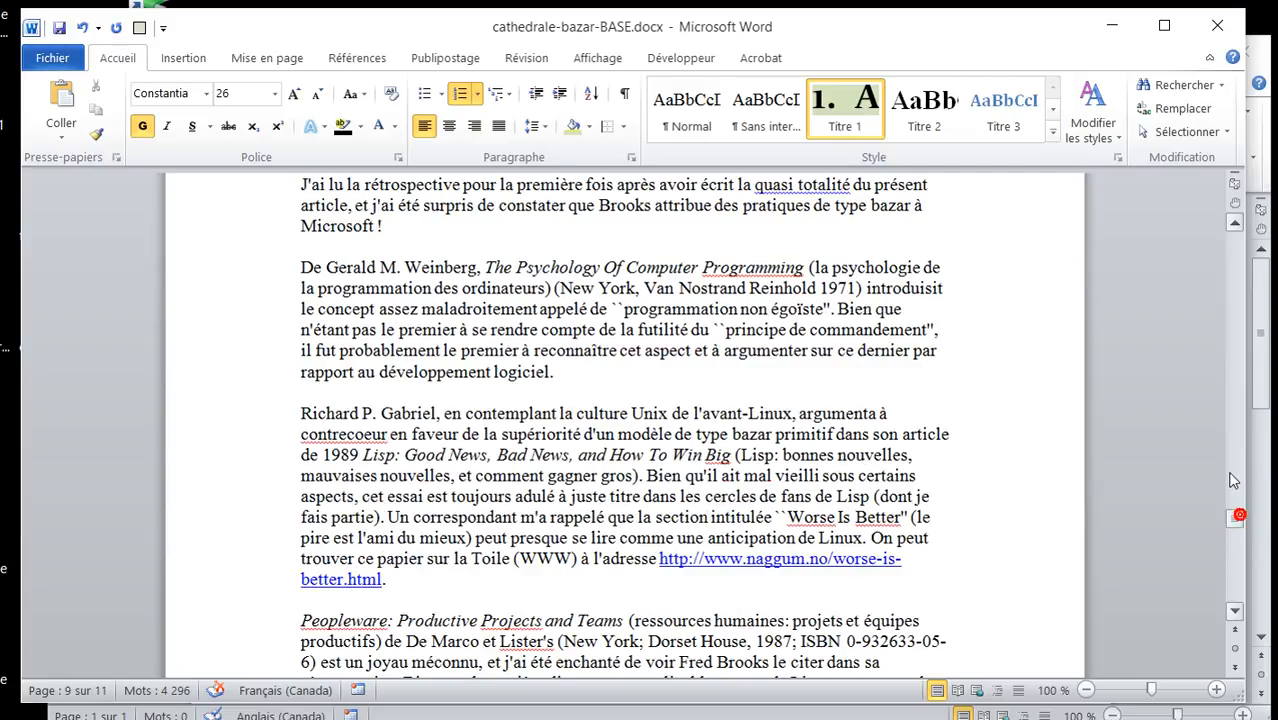
drag(1234, 505, 1234, 392)
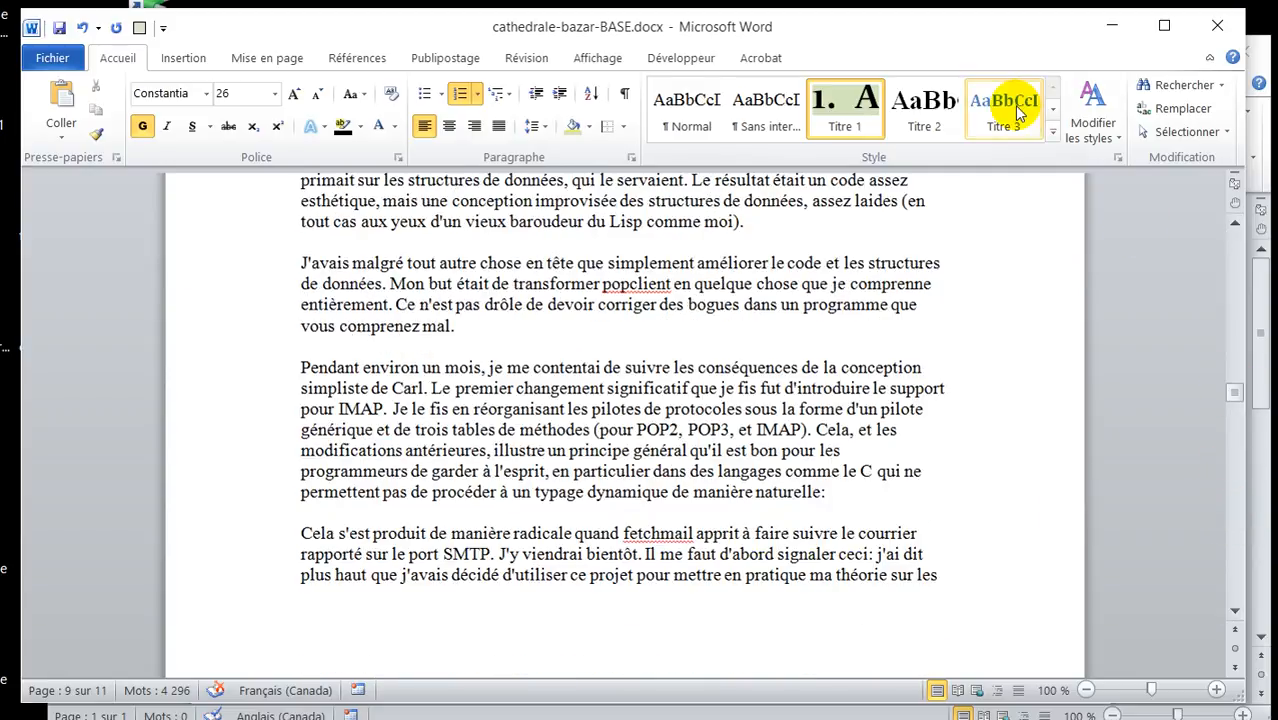
scroll(944, 442, up, 12)
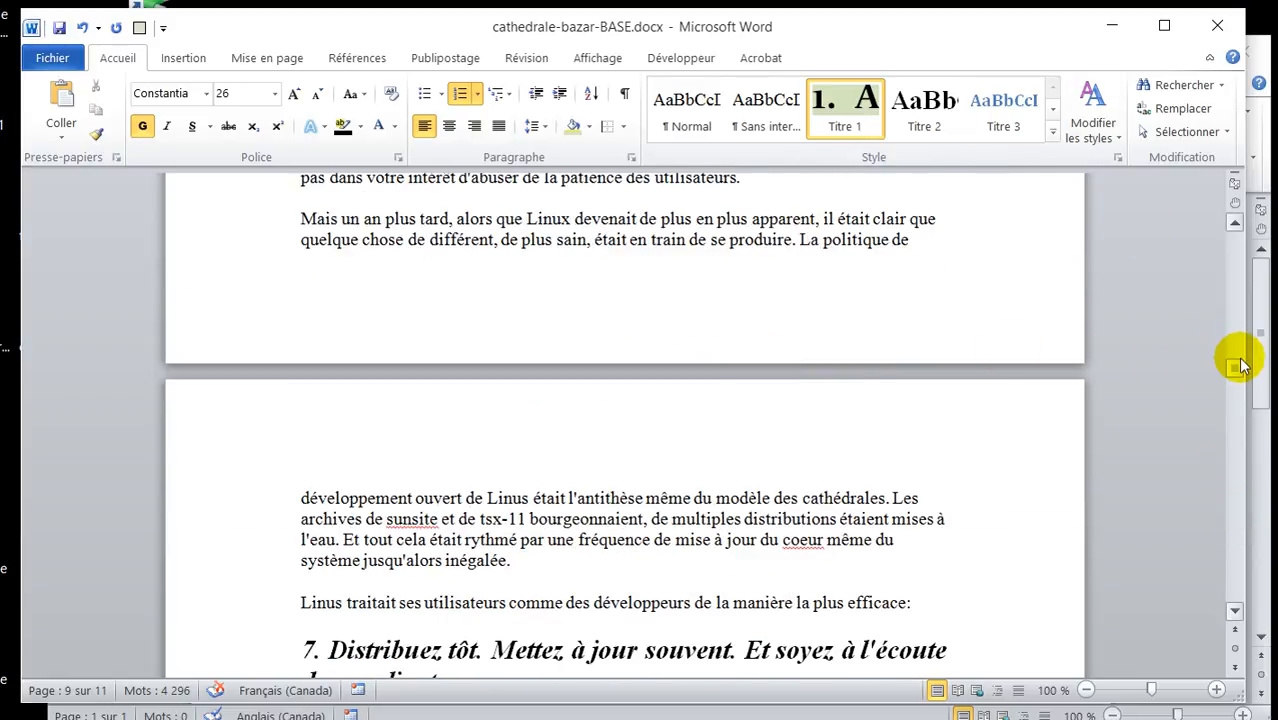
drag(1235, 367, 1236, 230)
scroll(834, 409, down, 9)
scroll(834, 409, down, 8)
scroll(826, 414, up, 4)
scroll(826, 414, up, 3)
click(392, 318)
click(684, 122)
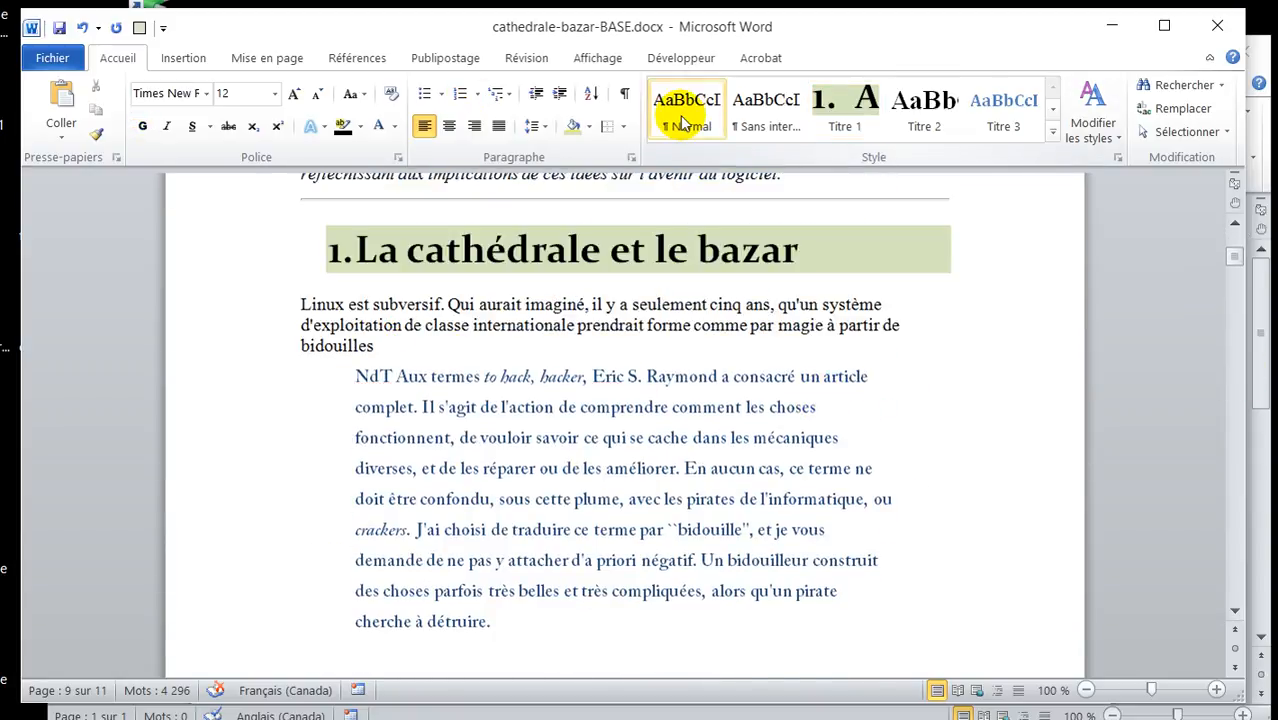
drag(357, 318, 391, 345)
drag(310, 318, 294, 286)
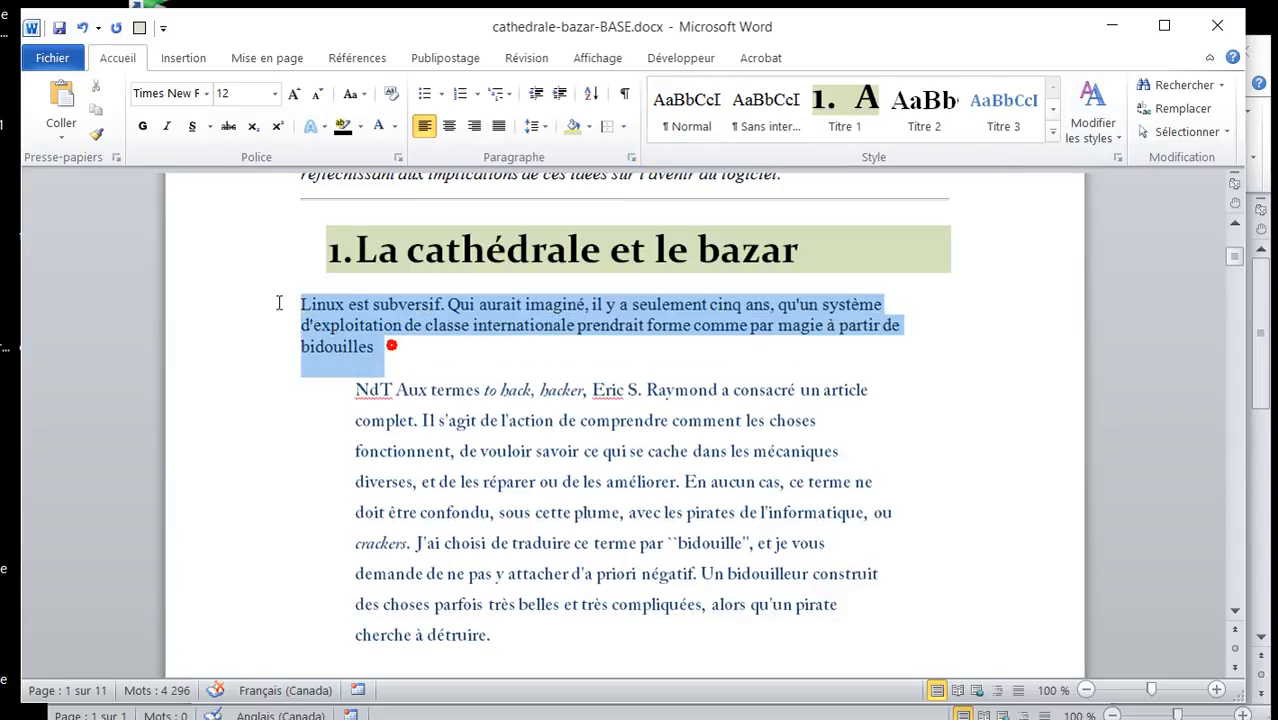
click(686, 100)
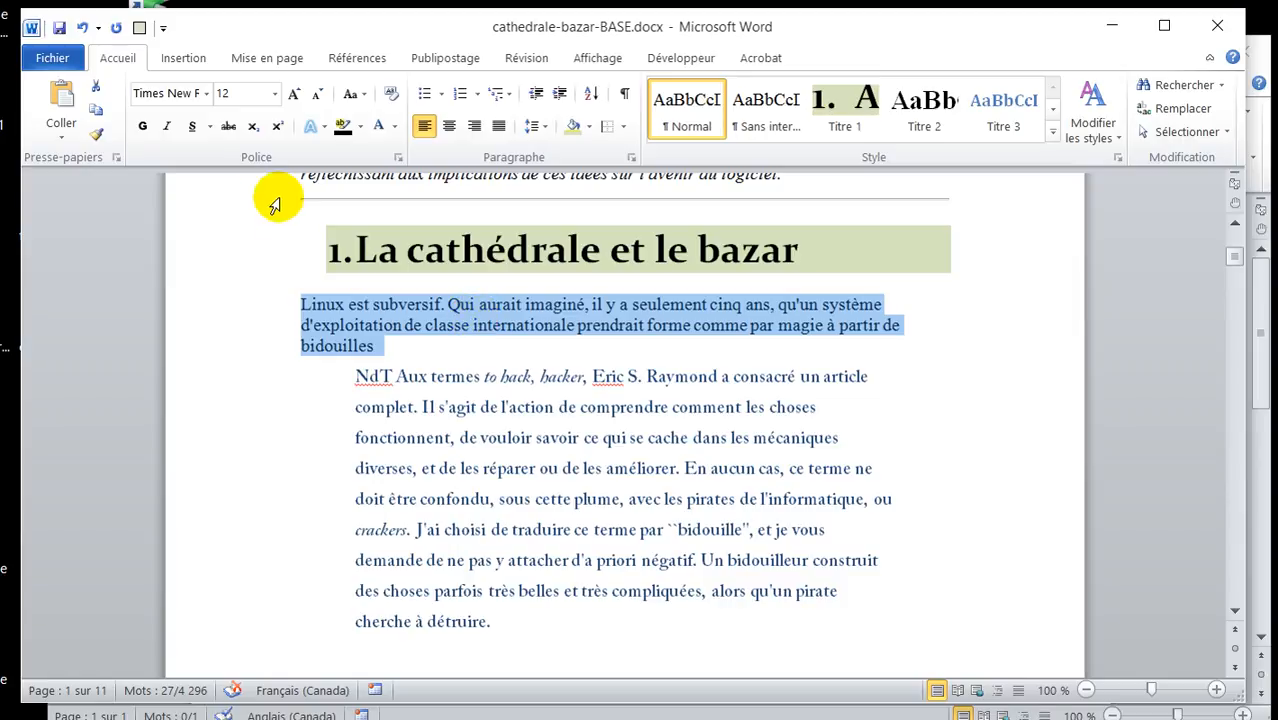
Step: Format the paragraph beginning "Linux est subversif" with the Cambria headings font and 1,15 line spacing
click(205, 93)
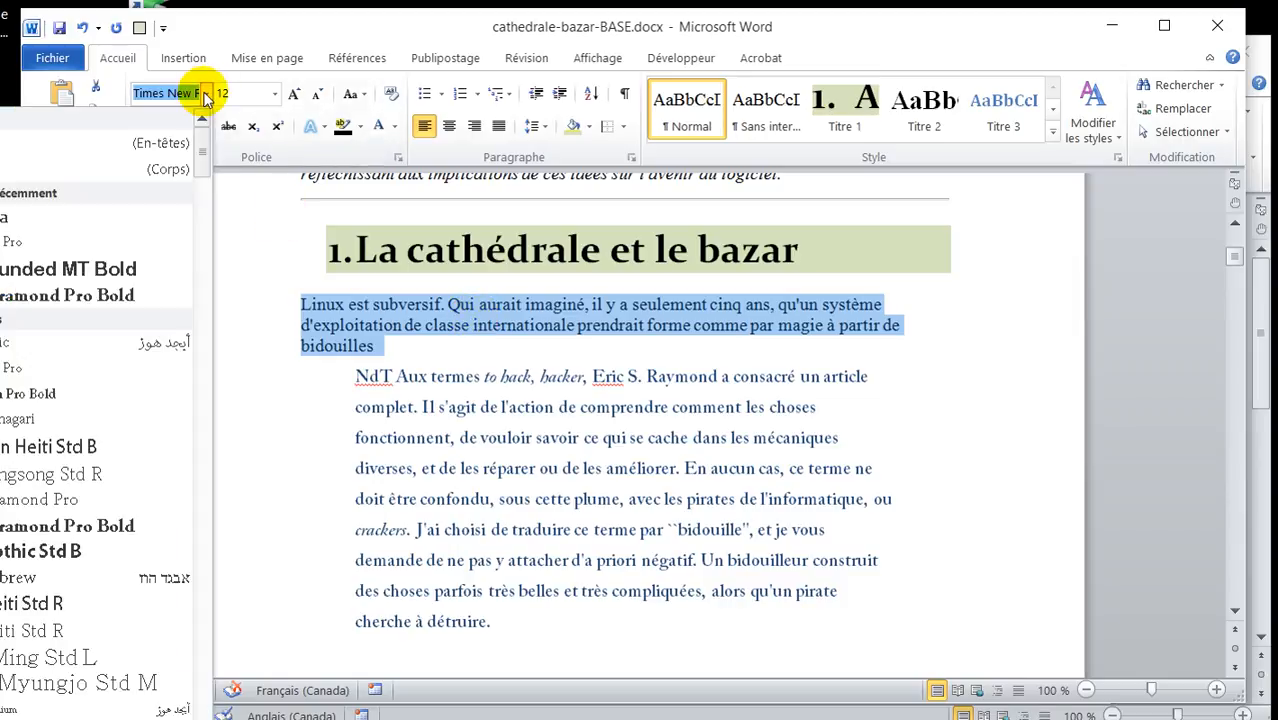
click(80, 143)
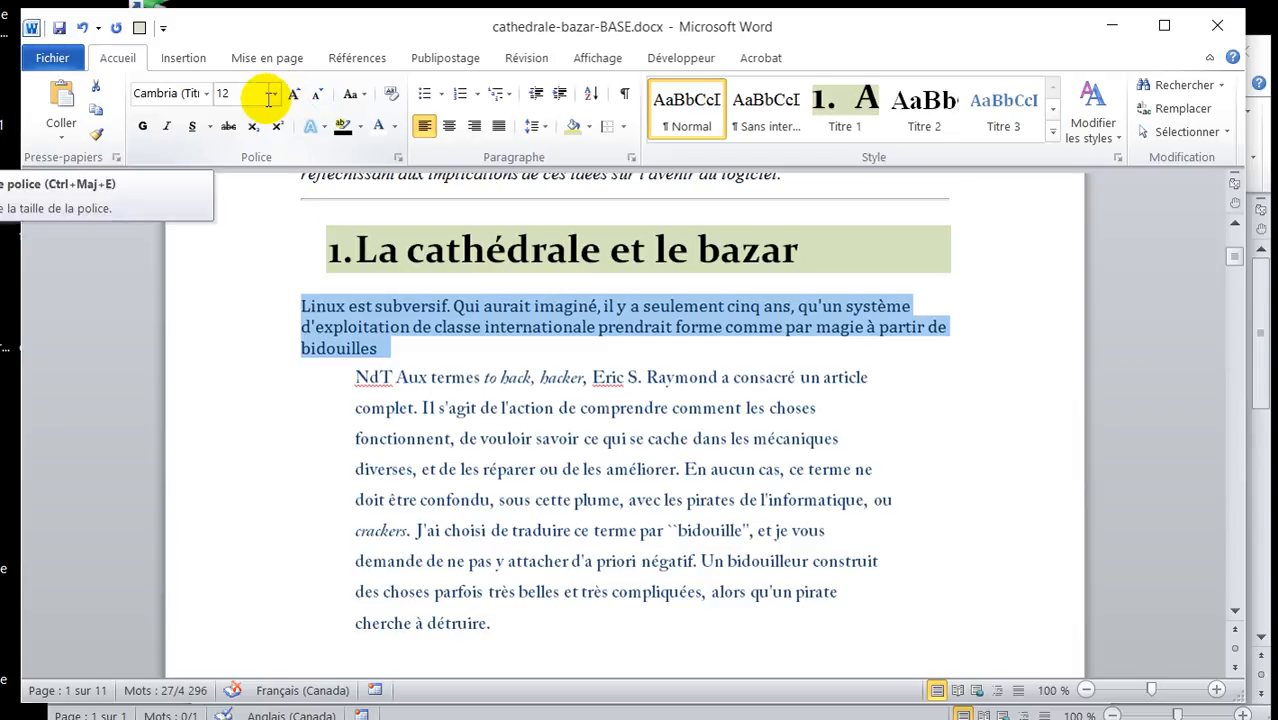
click(540, 127)
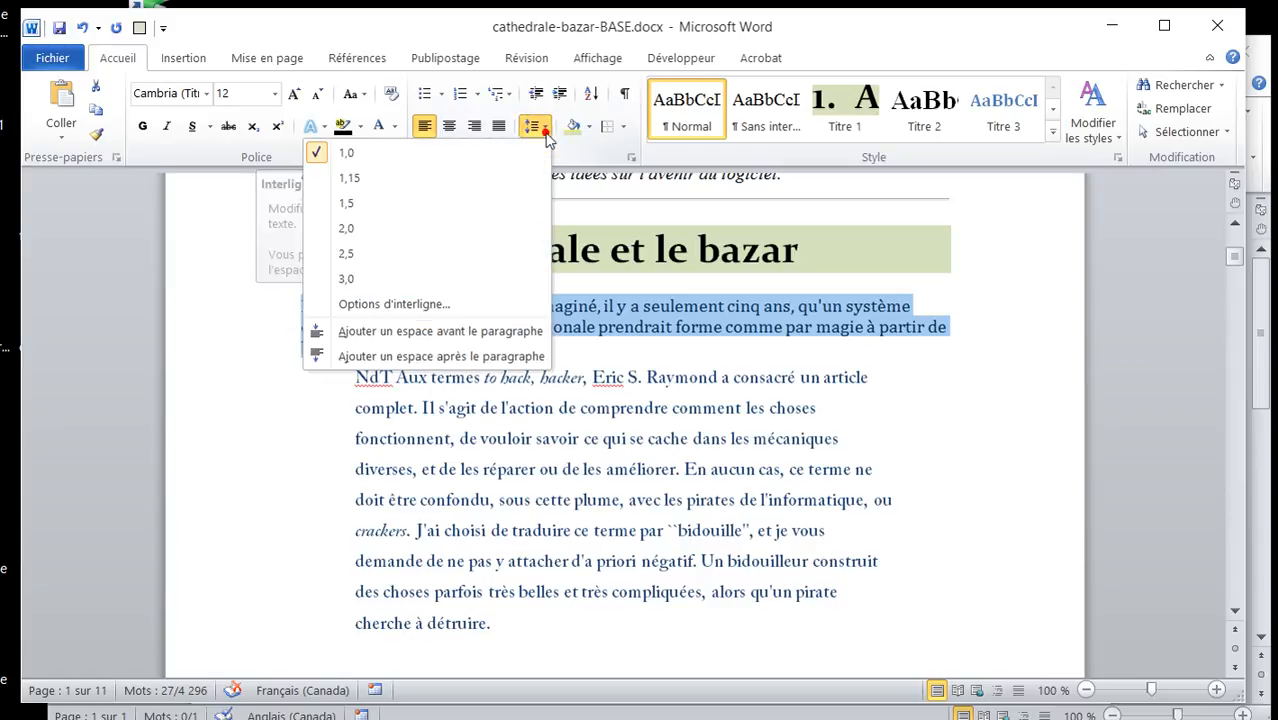
click(393, 182)
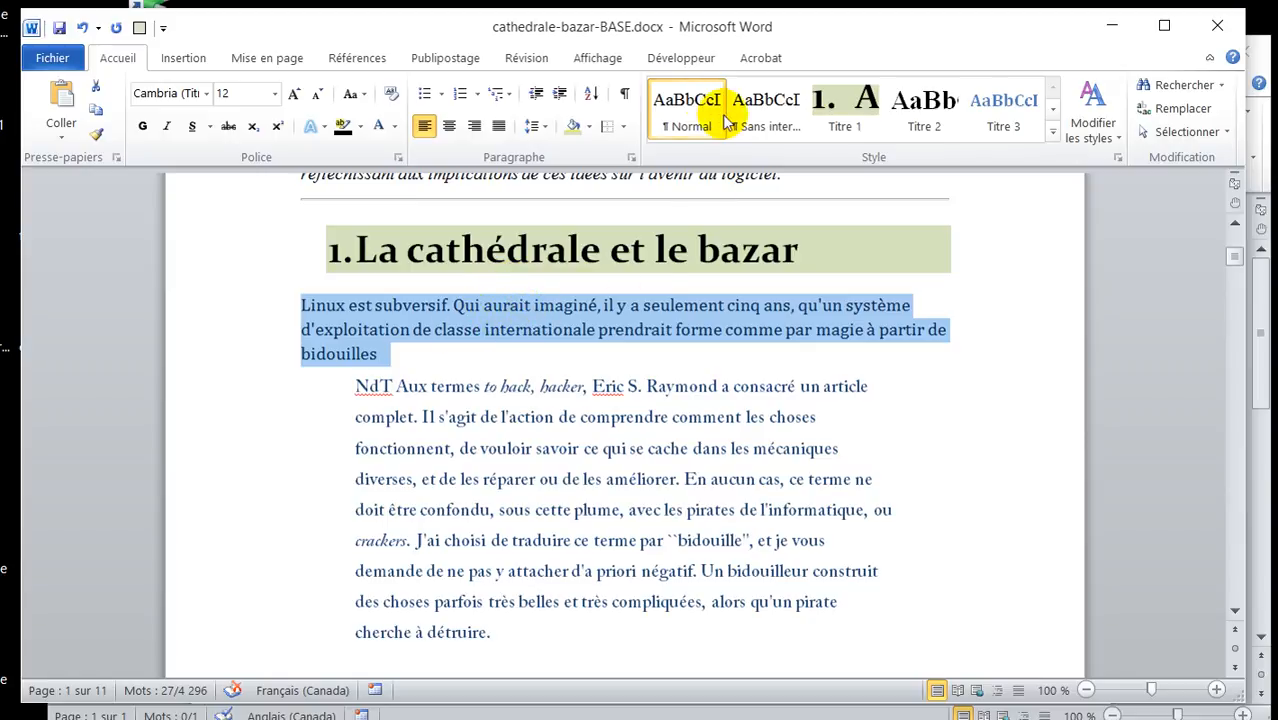
Step: Update the Normal style to match the formatting of the paragraph beginning "Linux est subversif"
right_click(690, 101)
click(457, 345)
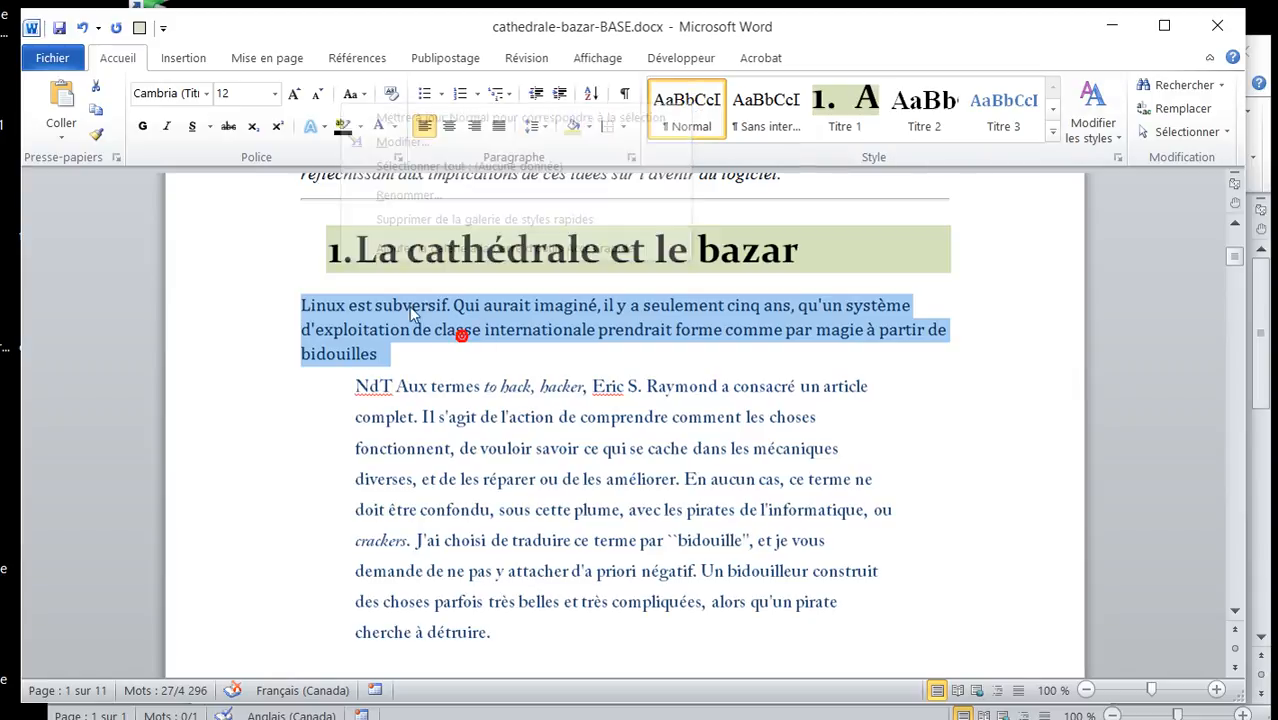
right_click(692, 104)
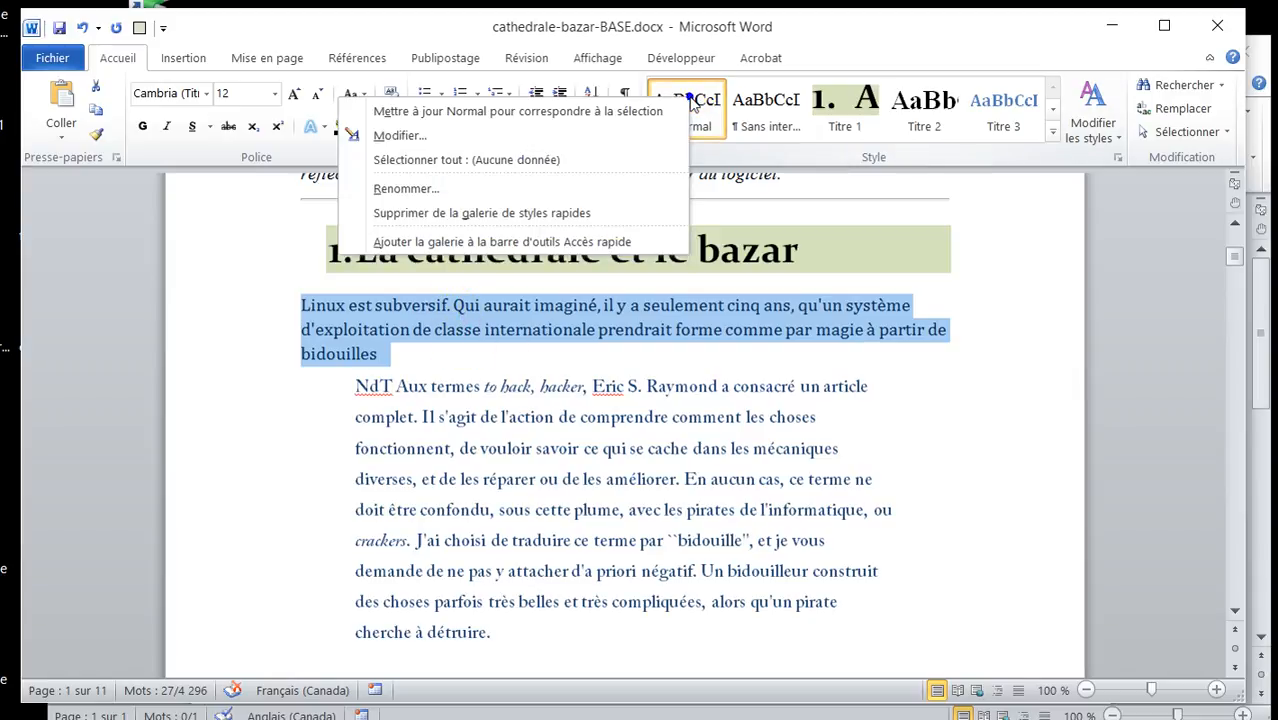
click(559, 113)
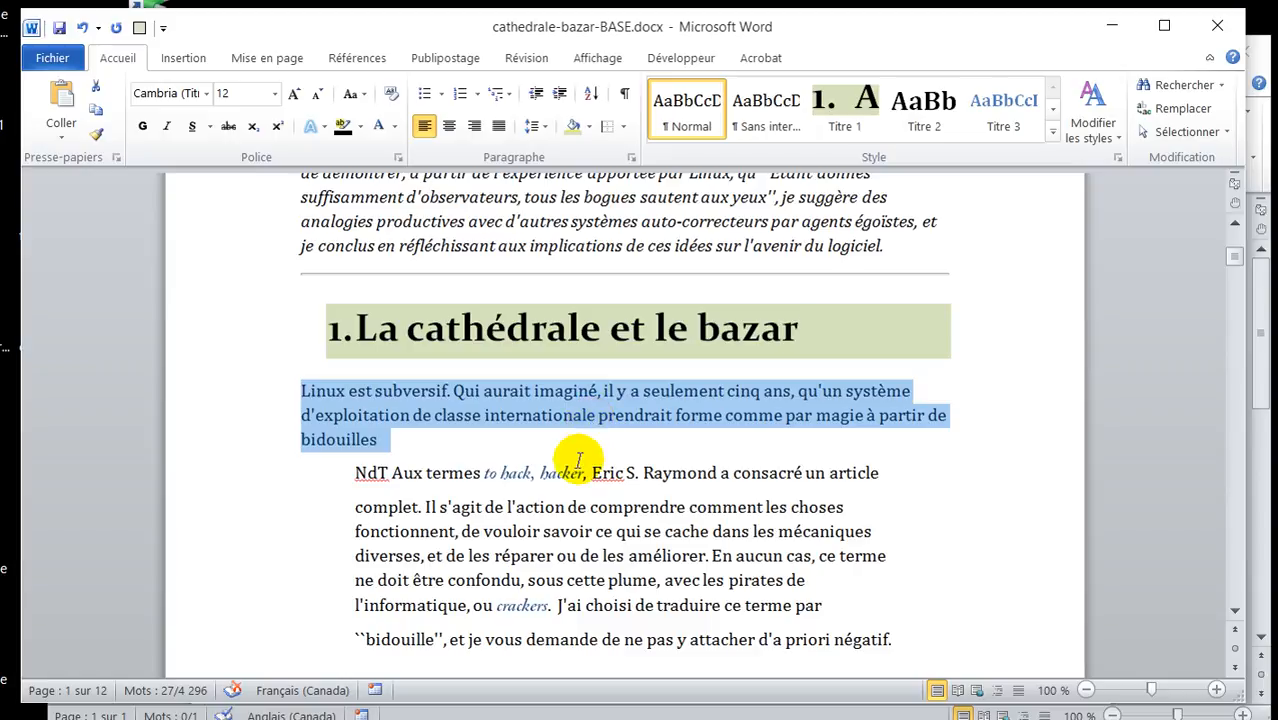
Step: Select the passage beginning "très gros outils comme Emacs" and preview the Citation style on it
scroll(579, 460, down, 10)
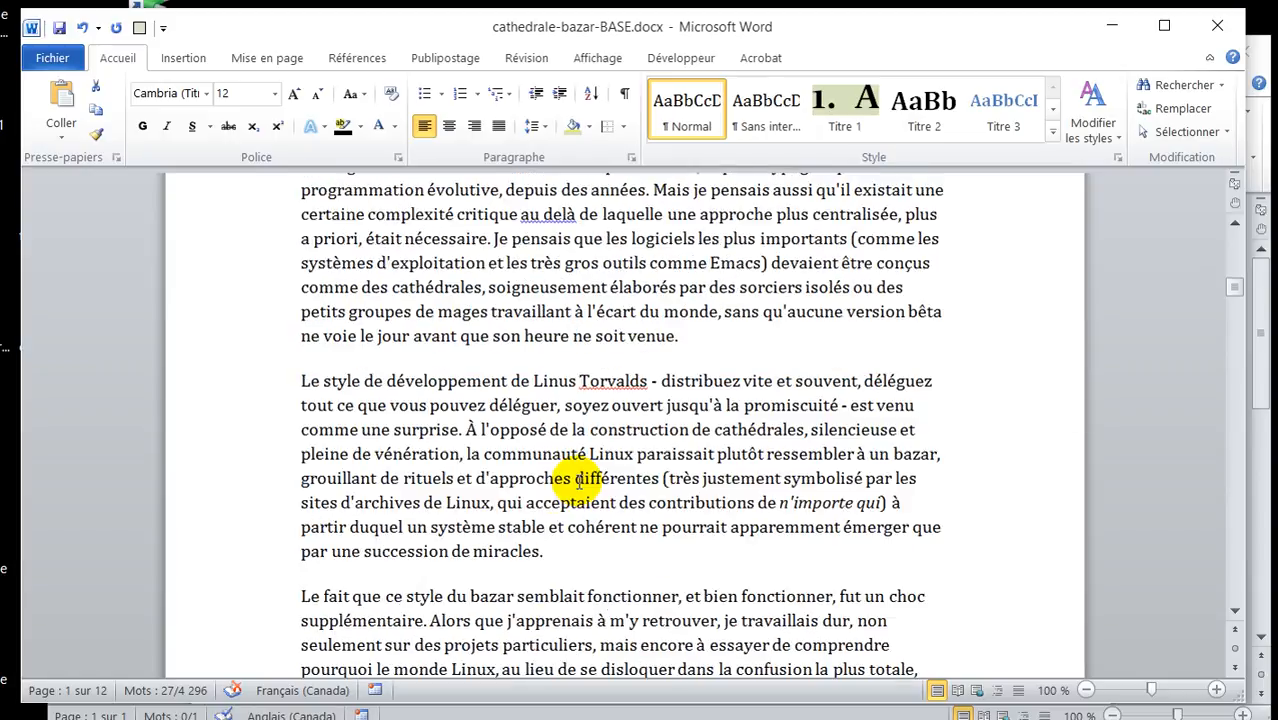
drag(660, 311, 531, 263)
scroll(696, 383, up, 20)
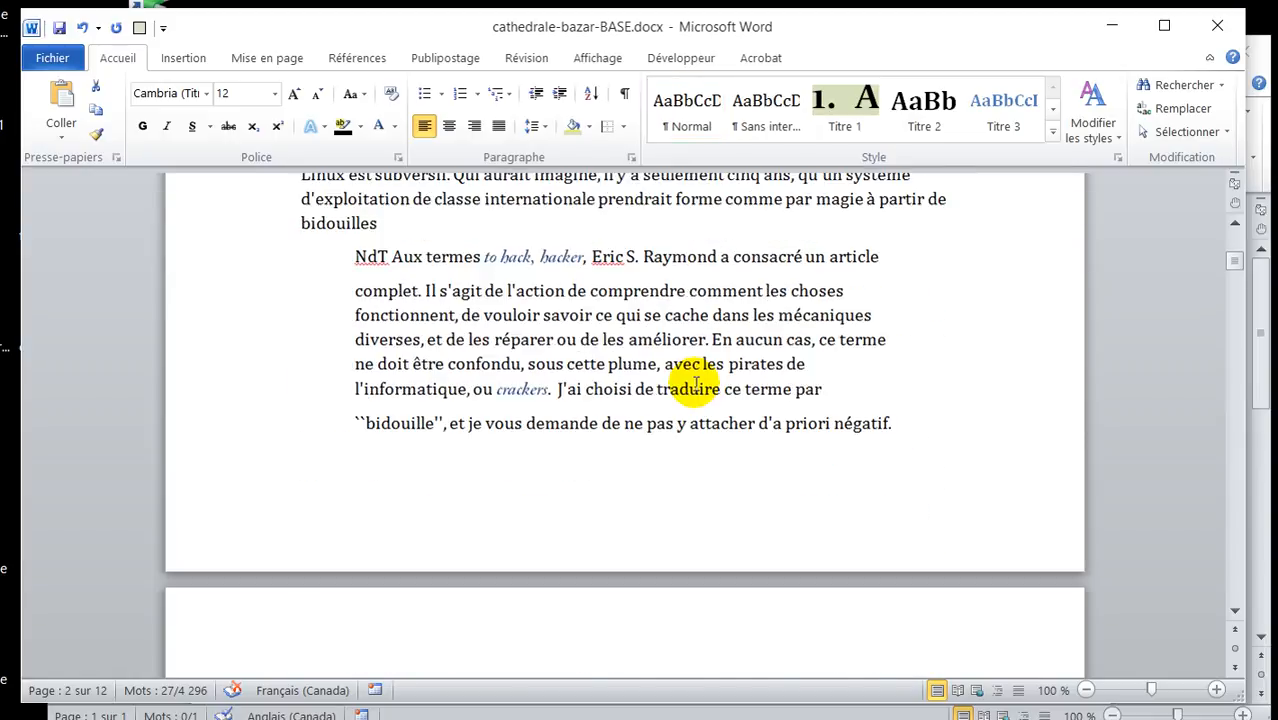
scroll(696, 383, up, 2)
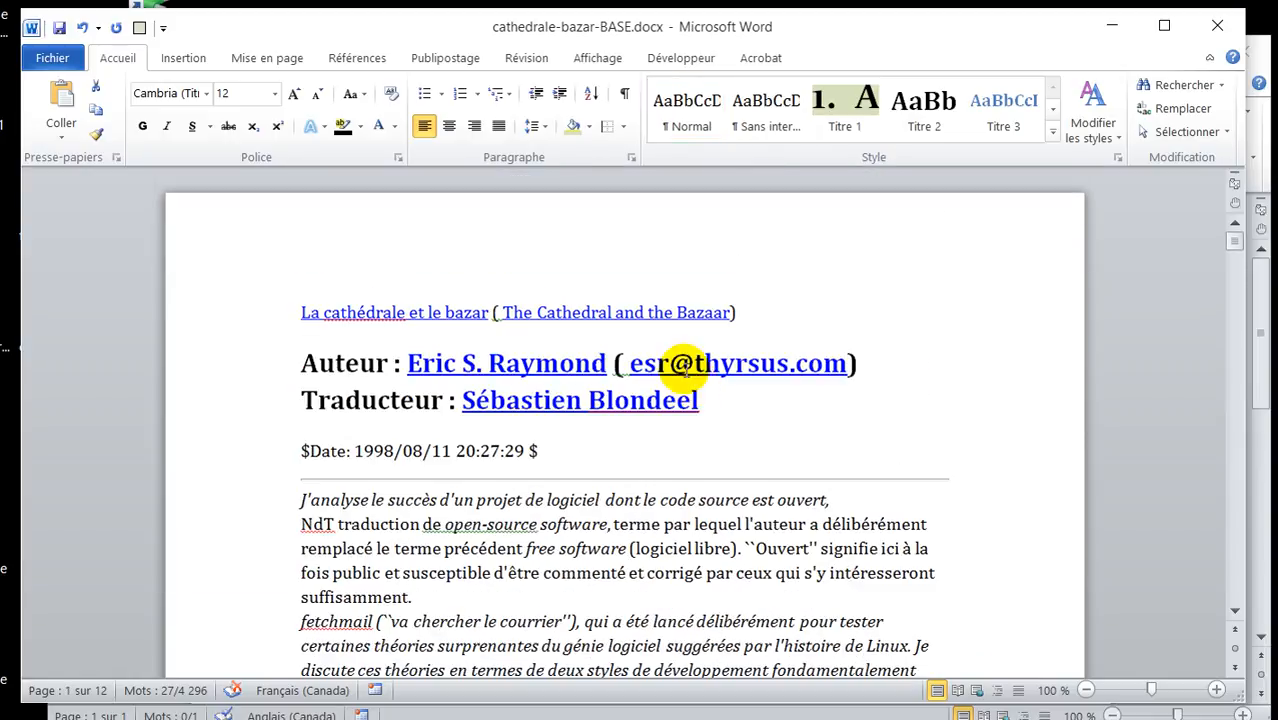
click(689, 118)
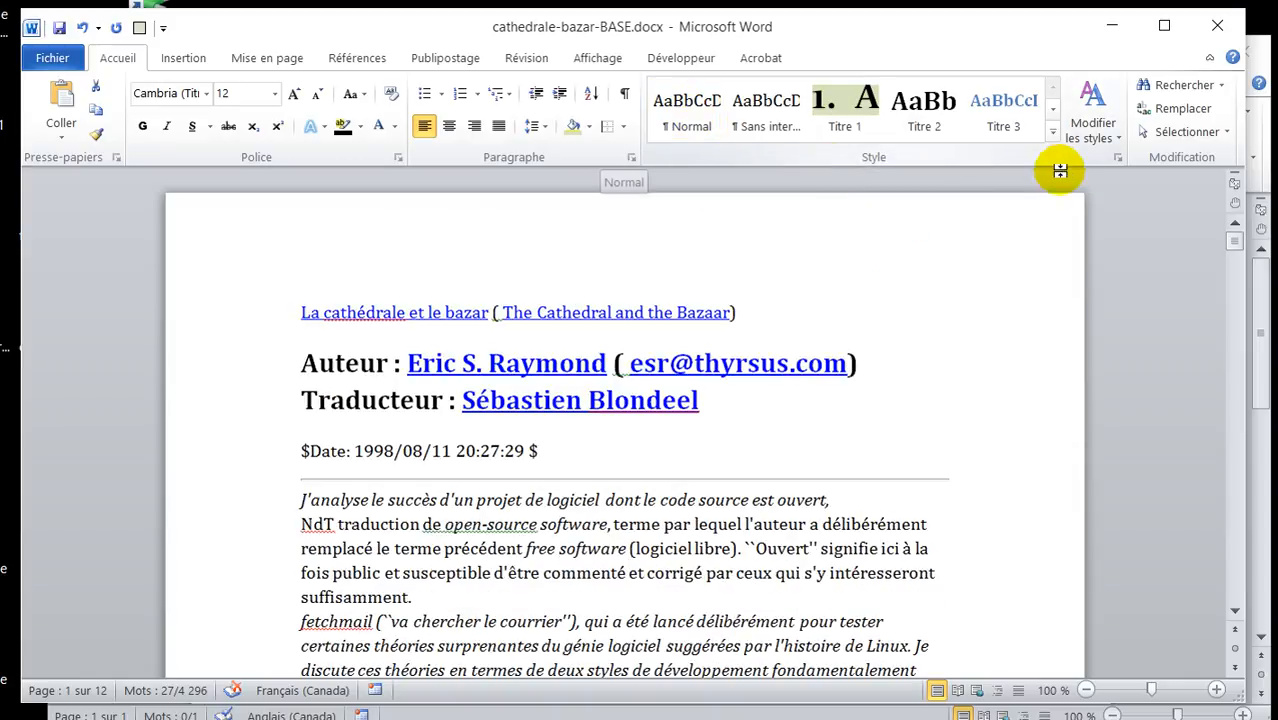
click(1052, 132)
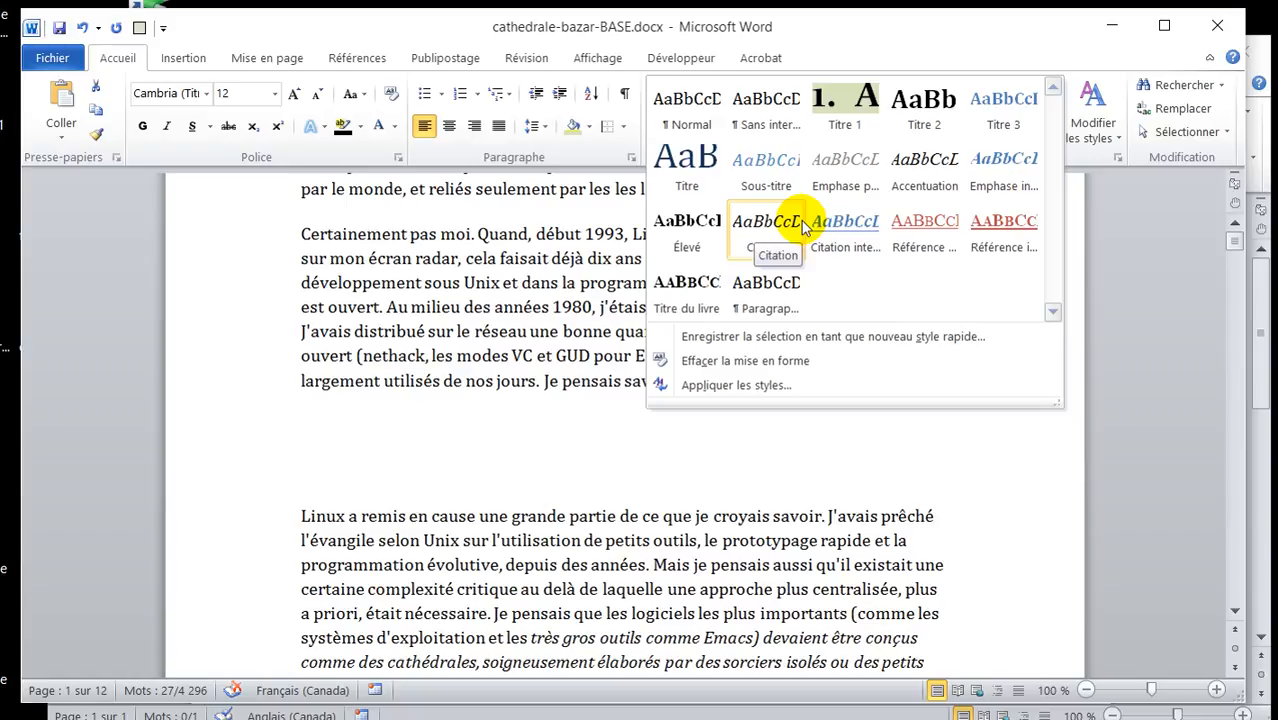
click(1055, 48)
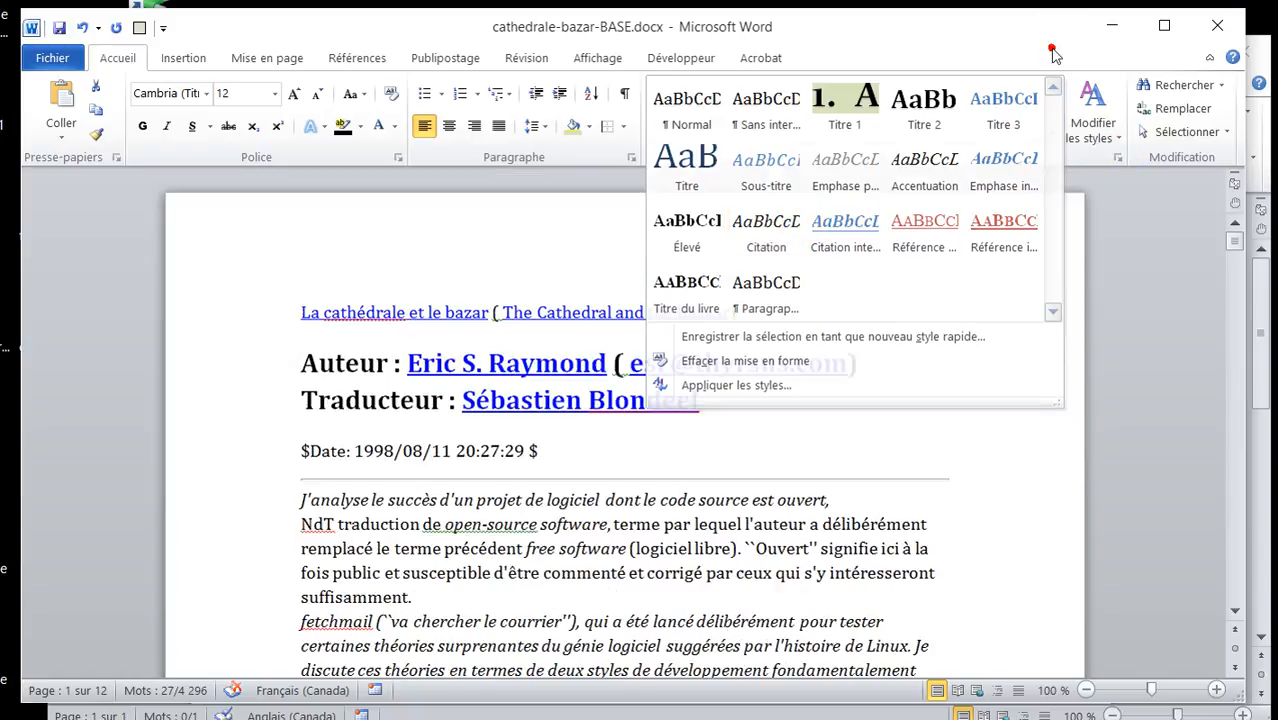
Step: Display the full Styles list in its own window, bring it entirely into view and widen it
click(1090, 100)
click(1092, 97)
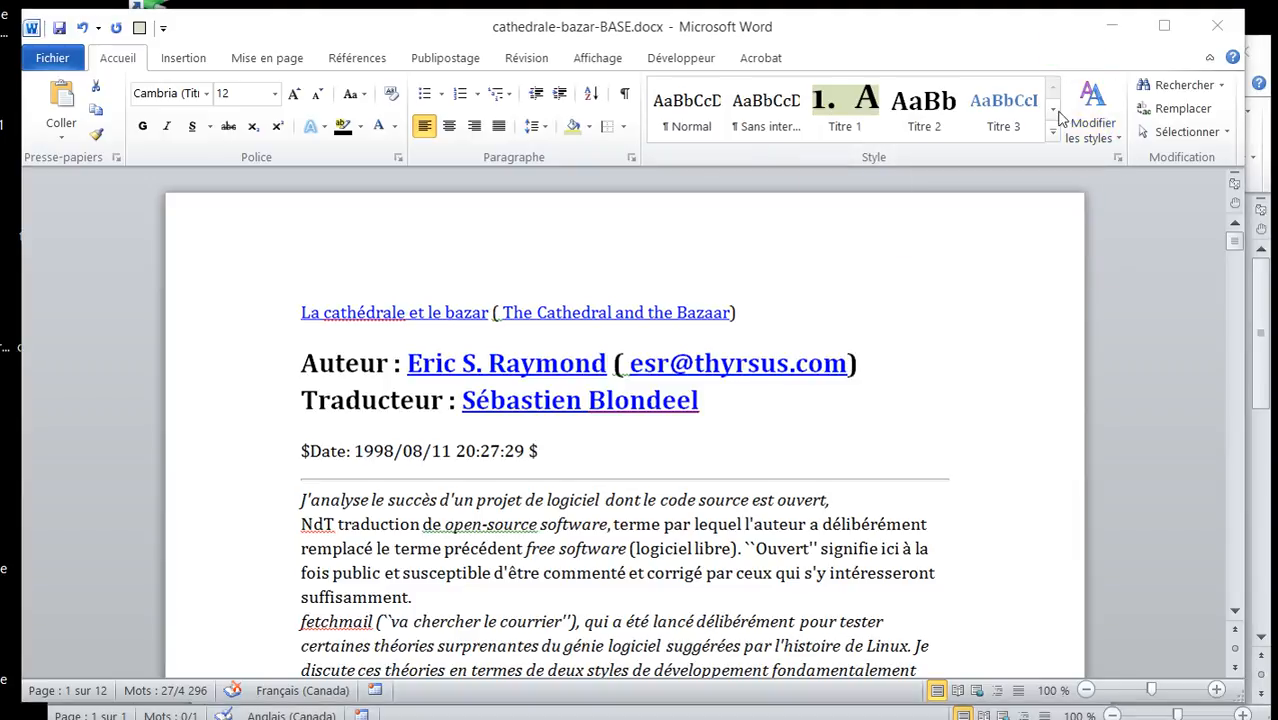
click(1119, 159)
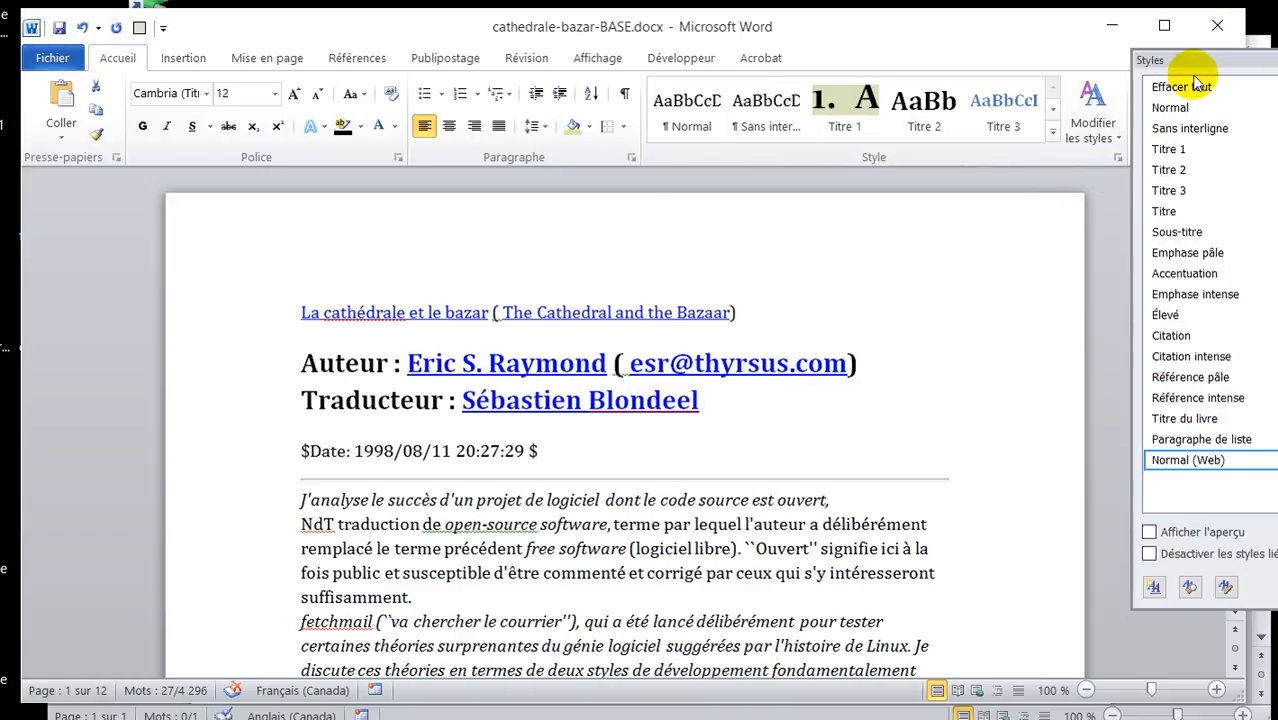
drag(1150, 60, 961, 63)
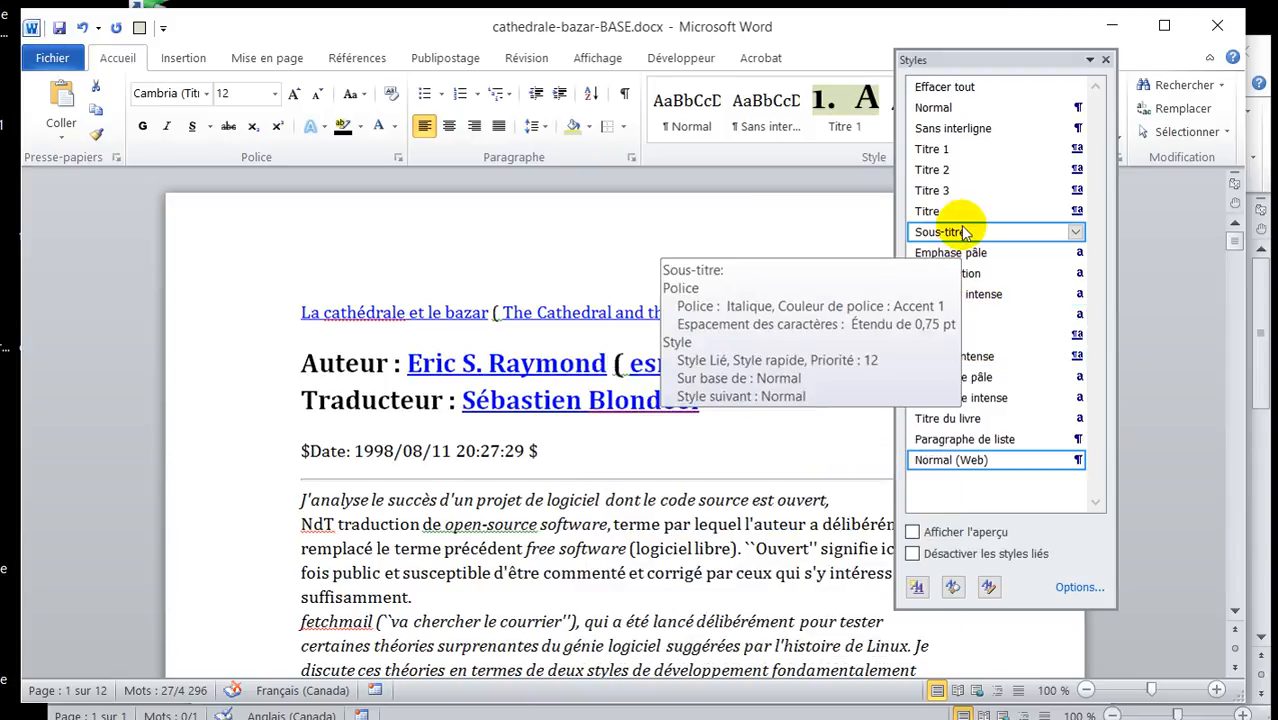
click(970, 483)
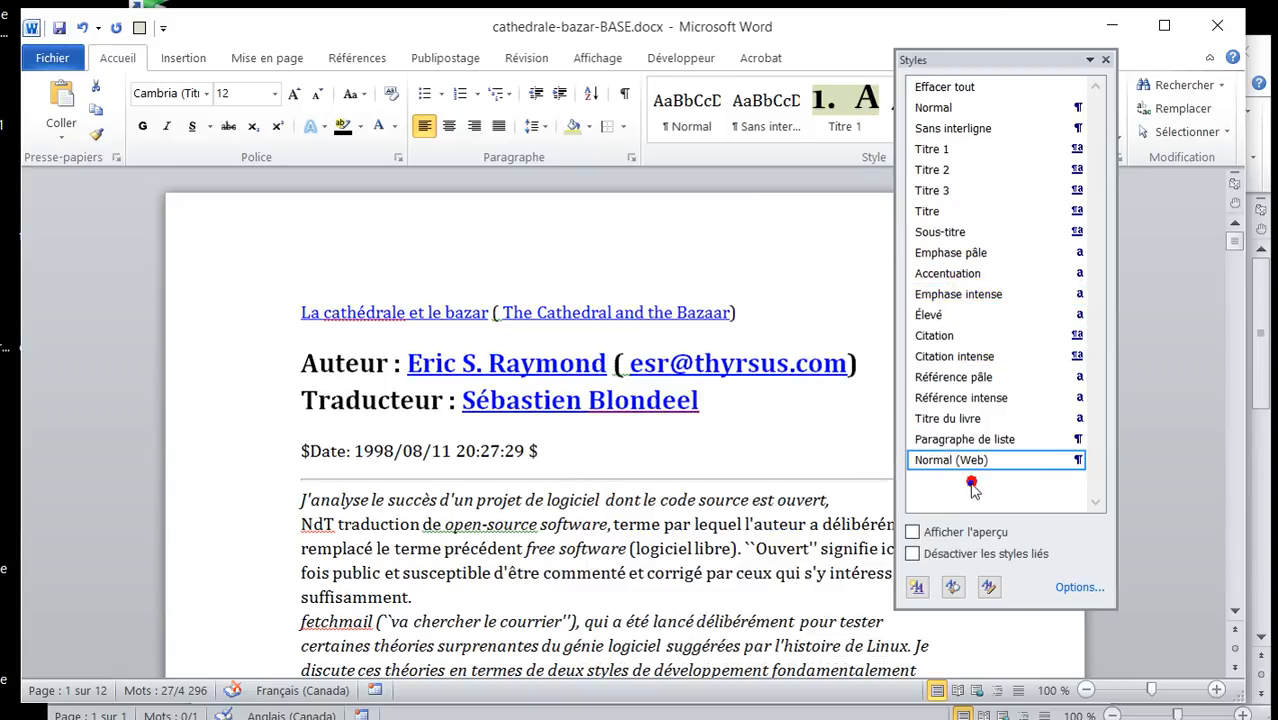
drag(896, 520, 690, 516)
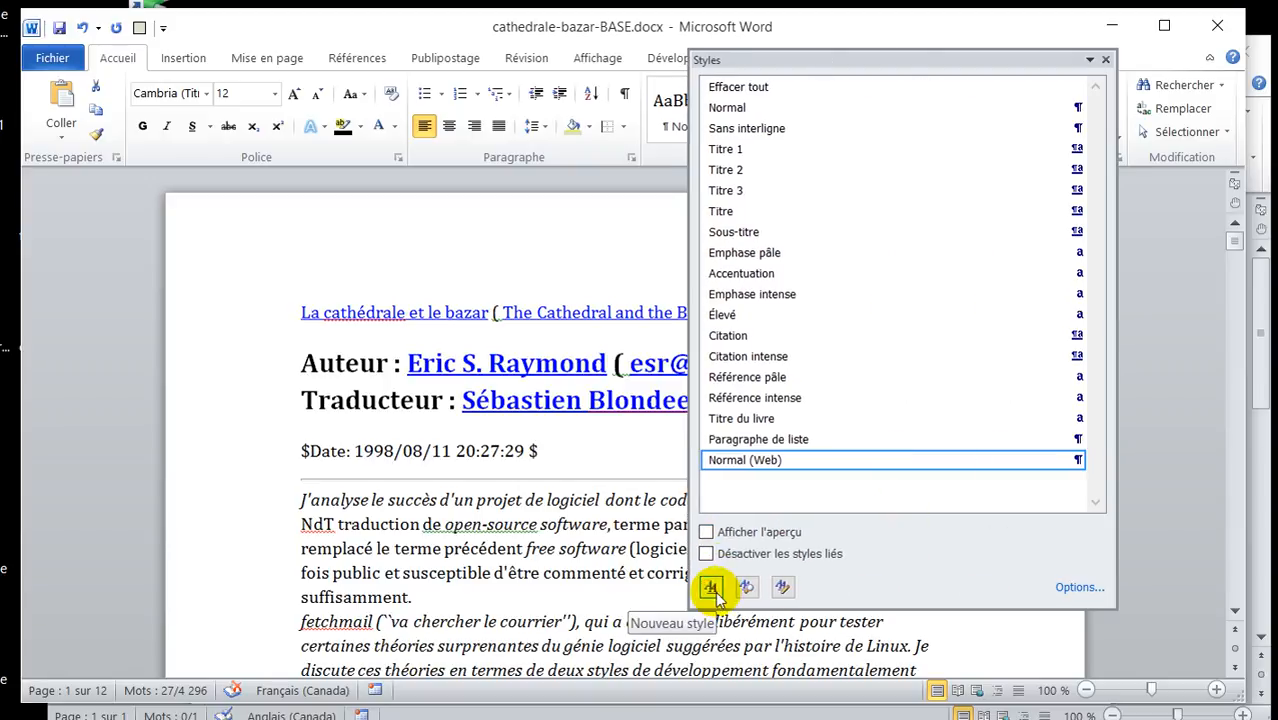
Step: Start a new style named "Yo" with the style type Paragraphe
click(711, 588)
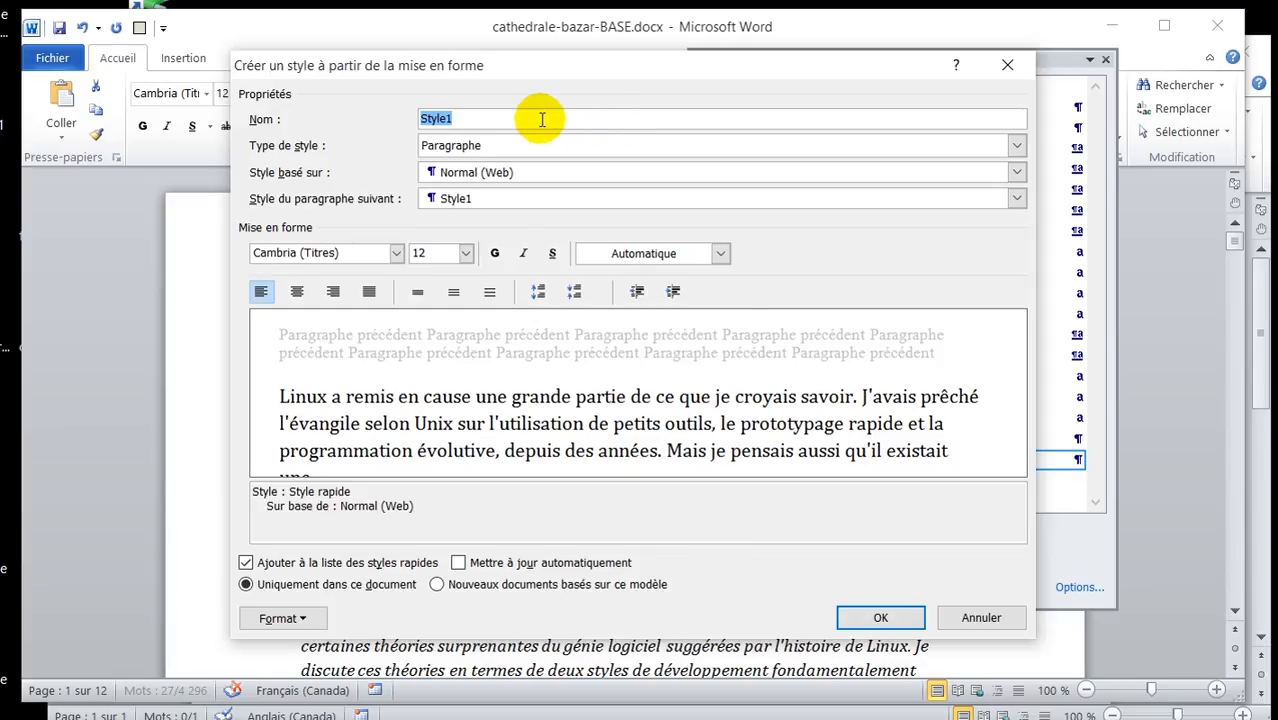
text(Yo)
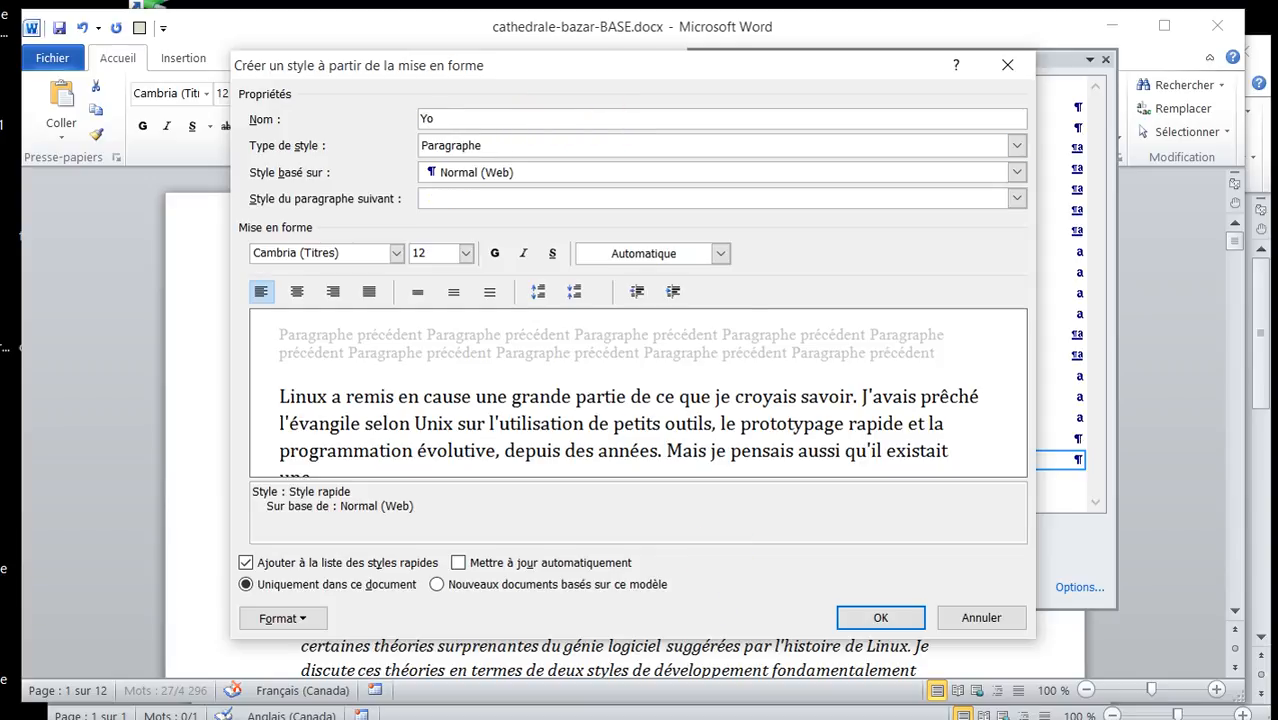
click(627, 150)
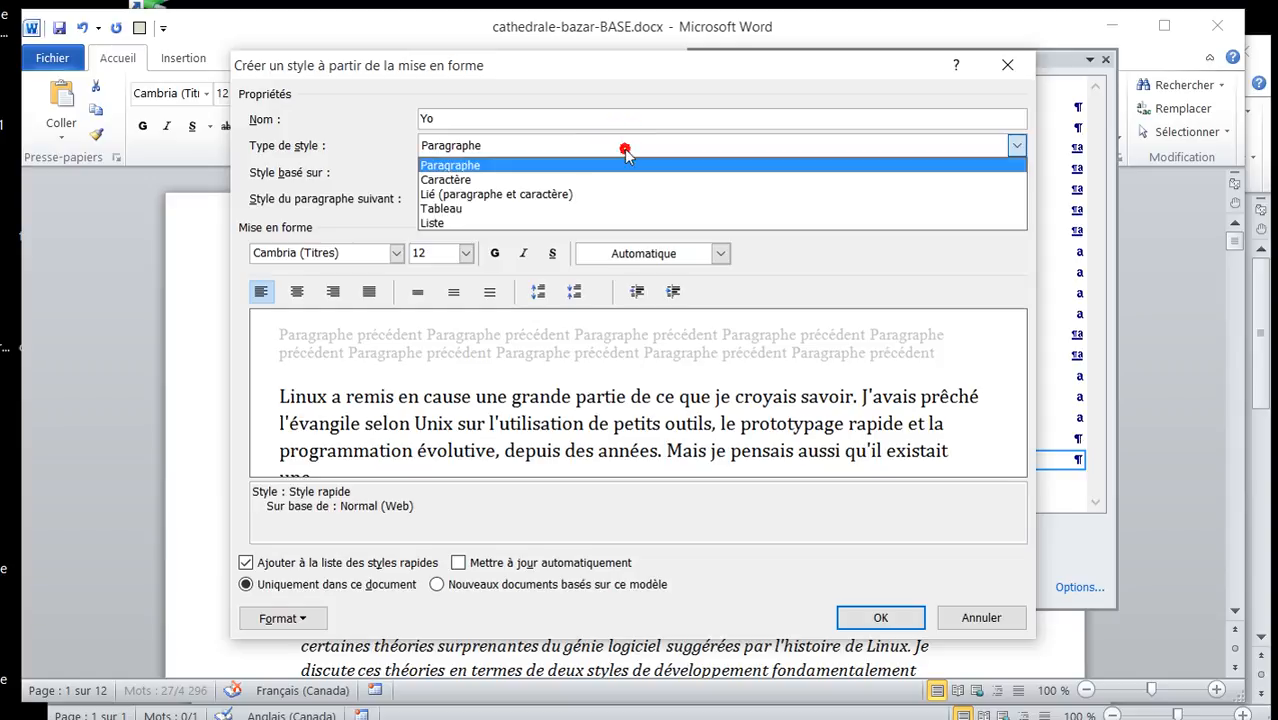
click(624, 148)
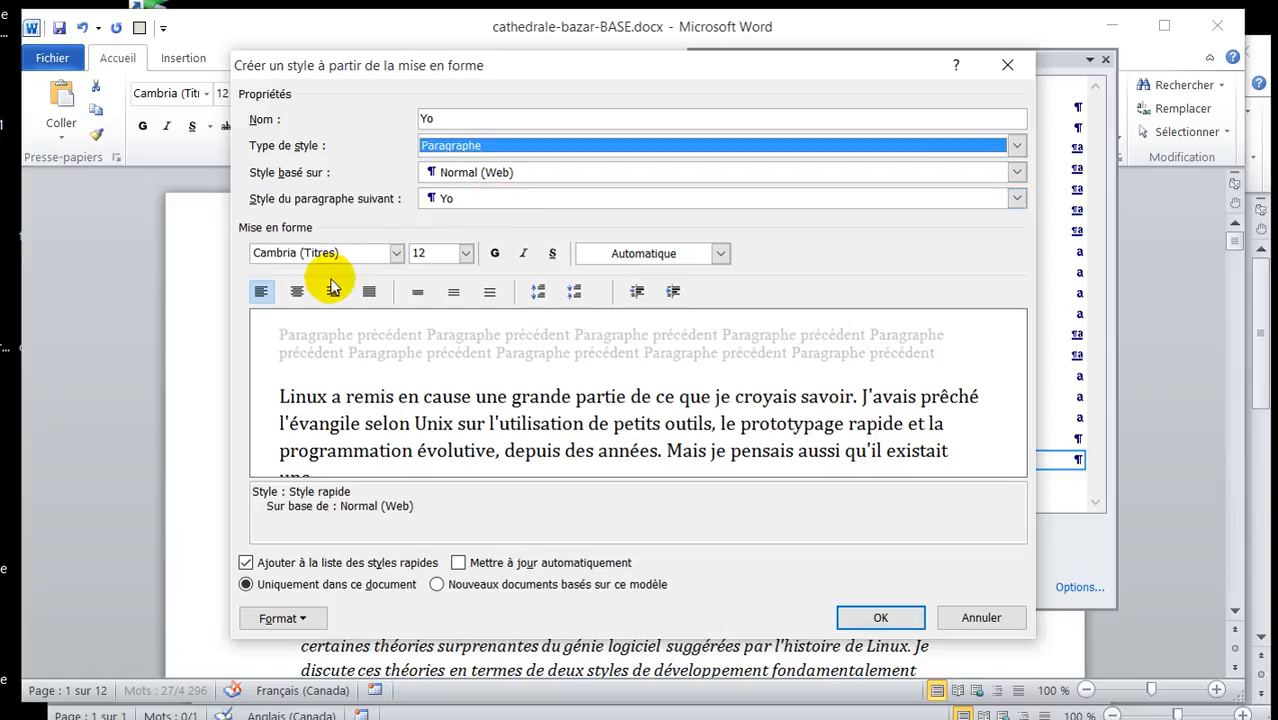
Step: Format the Yo style in Constantia 16 pt bold, with simple line spacing and centred alignment
click(397, 254)
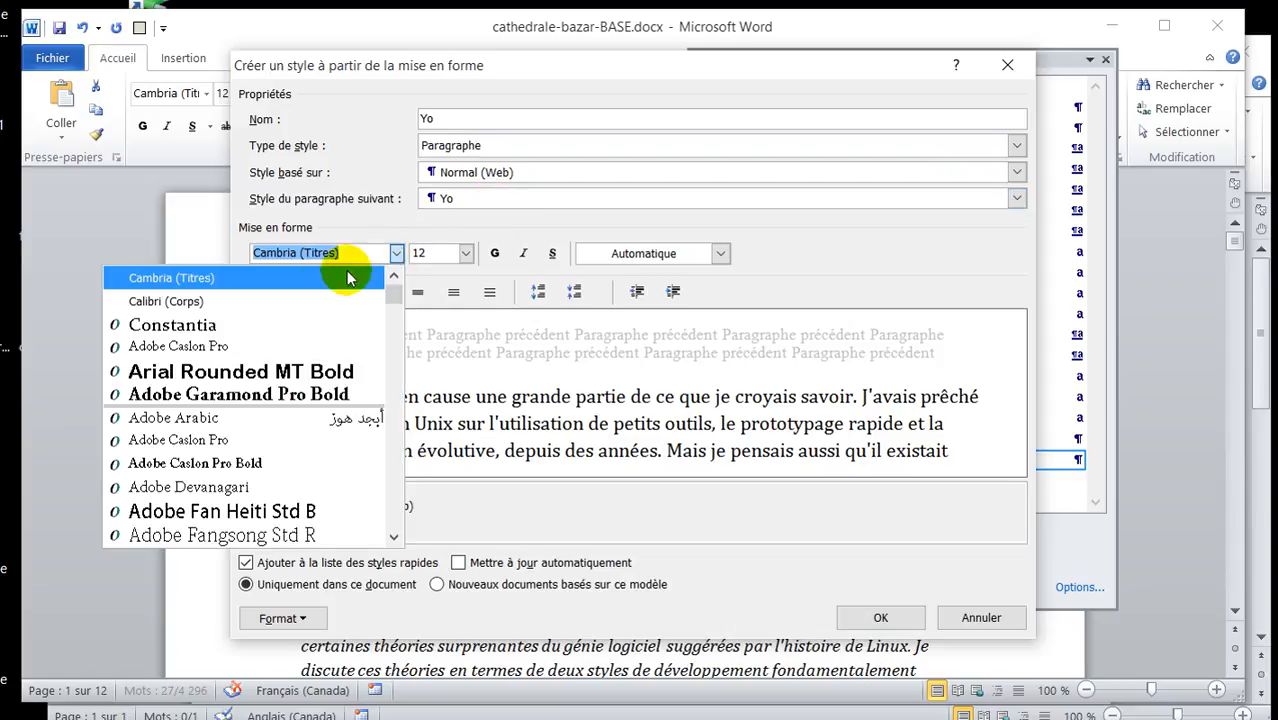
click(294, 324)
click(467, 254)
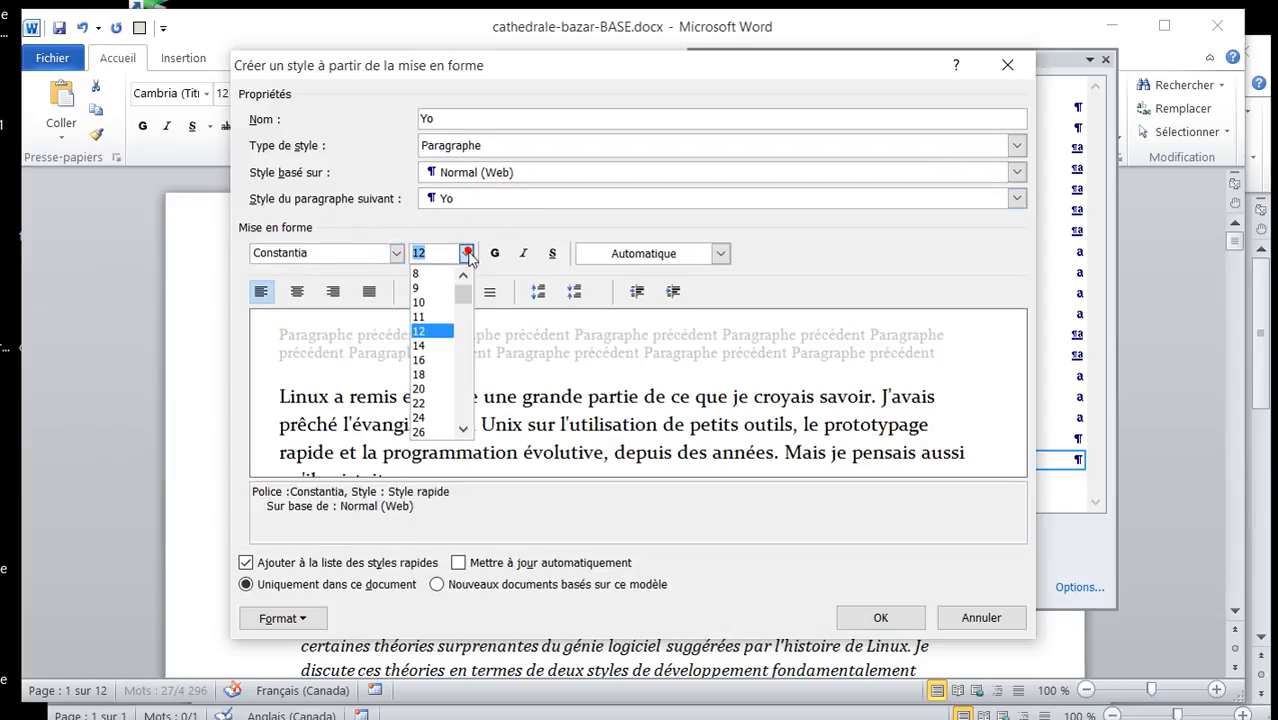
click(419, 359)
click(495, 254)
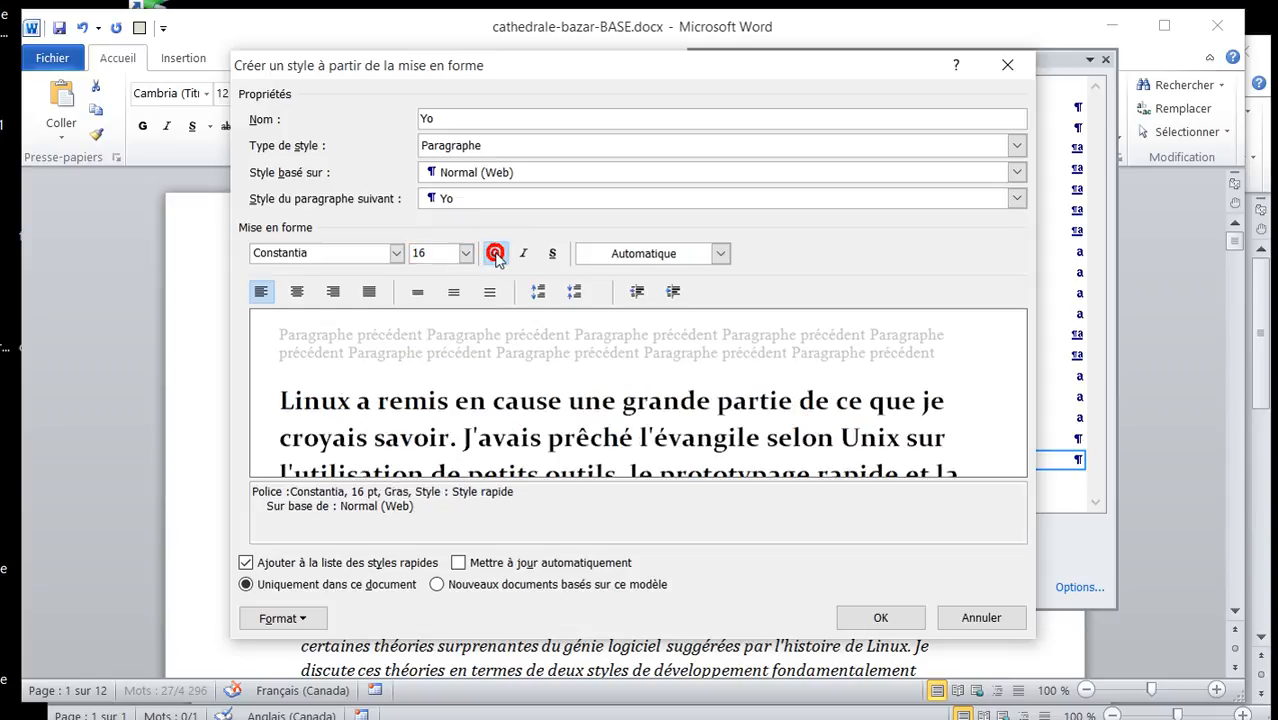
click(419, 292)
click(297, 291)
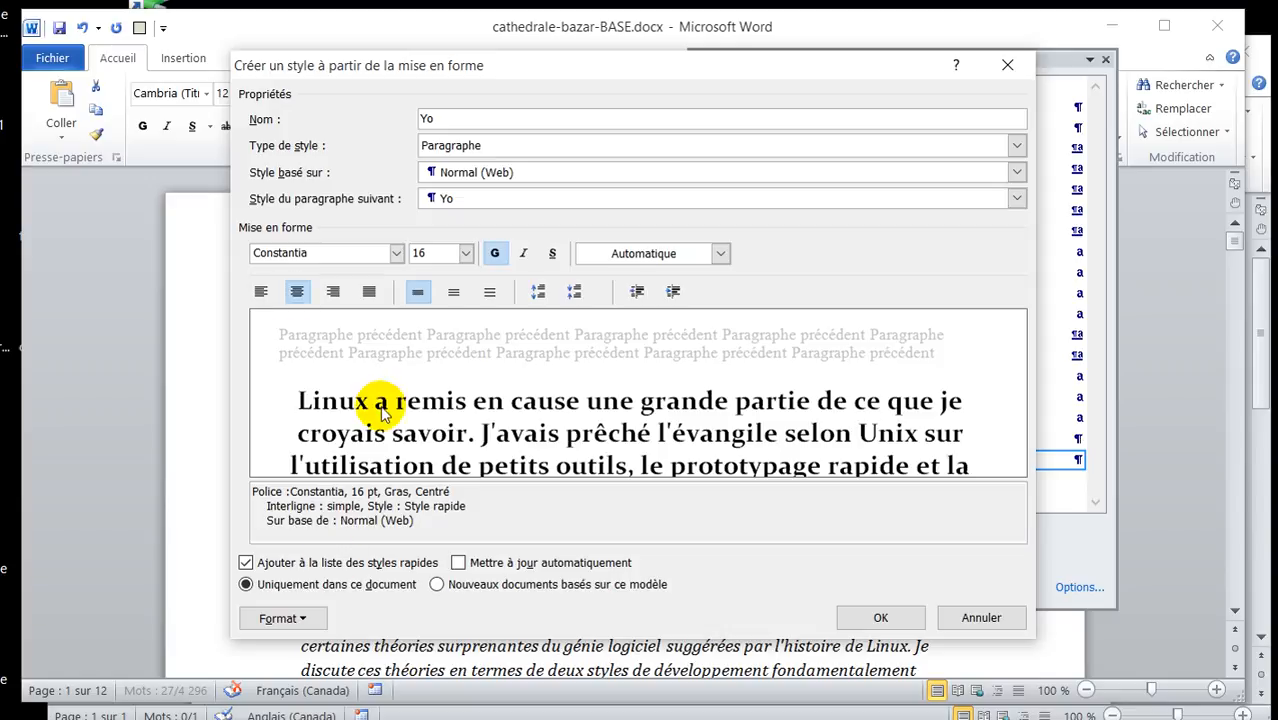
Step: Set the Yo style's paragraph indents to 3 cm on both the left and the right
click(306, 622)
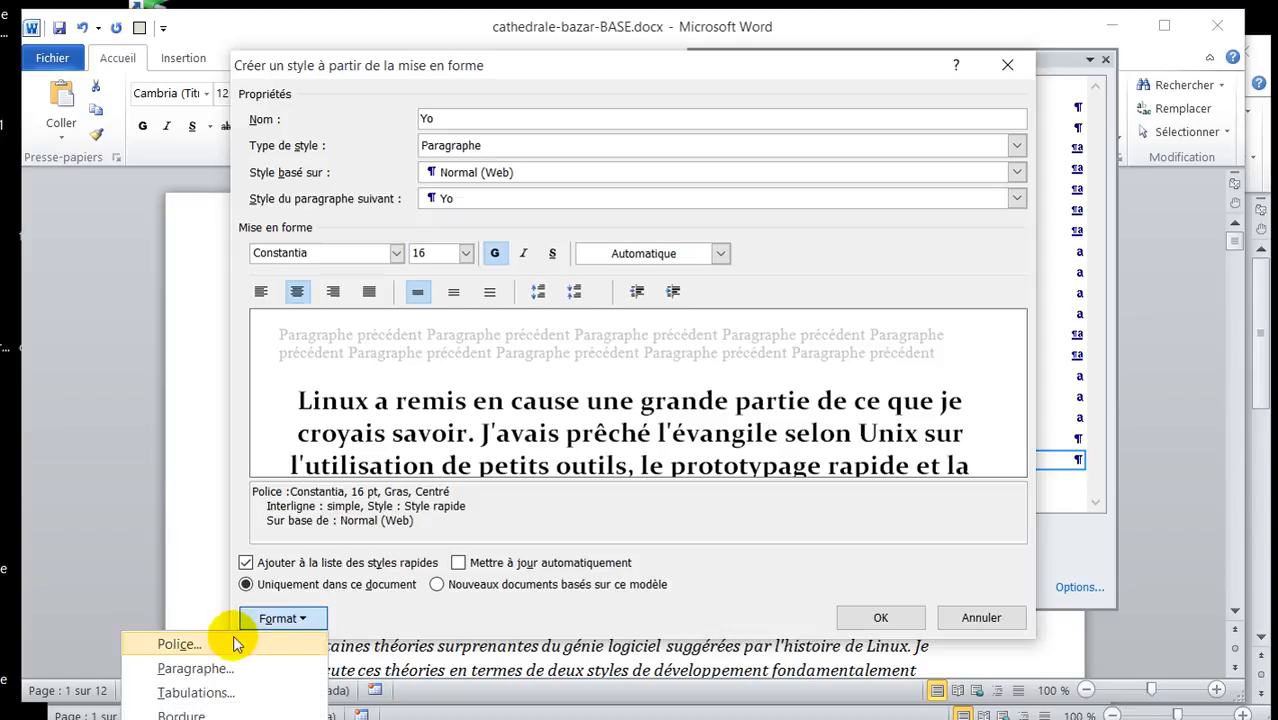
drag(494, 66, 621, 10)
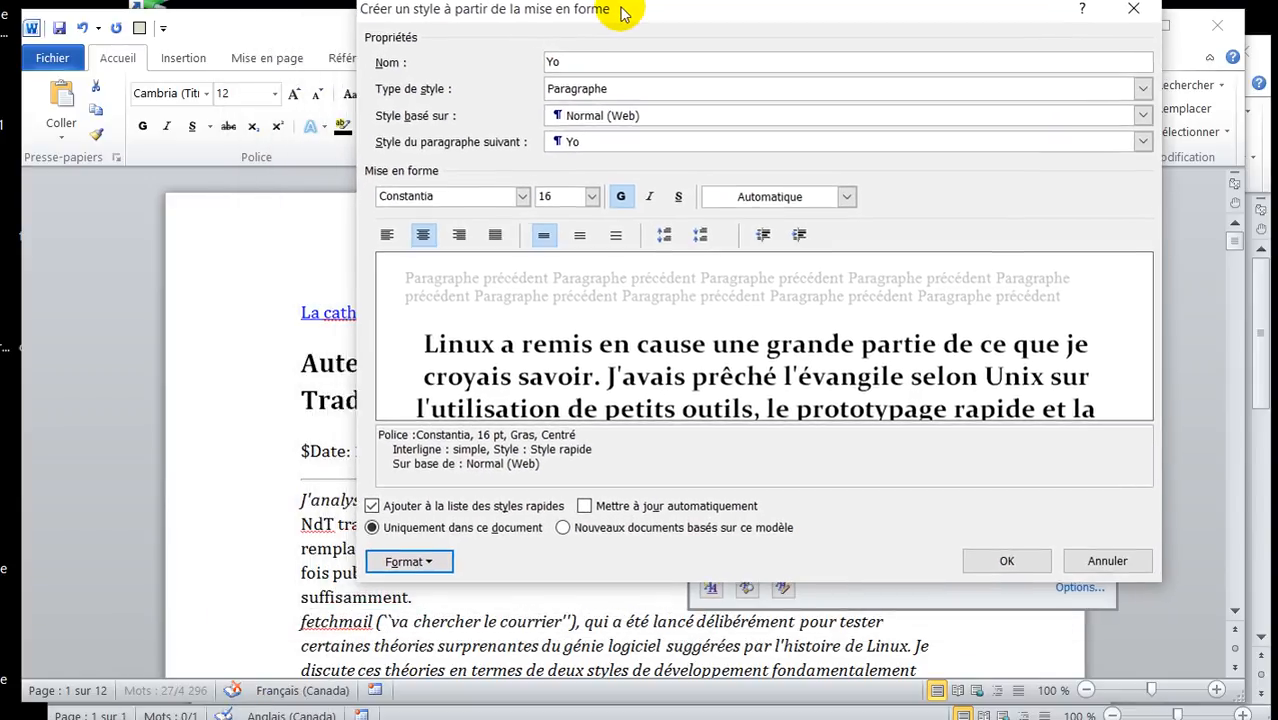
click(419, 558)
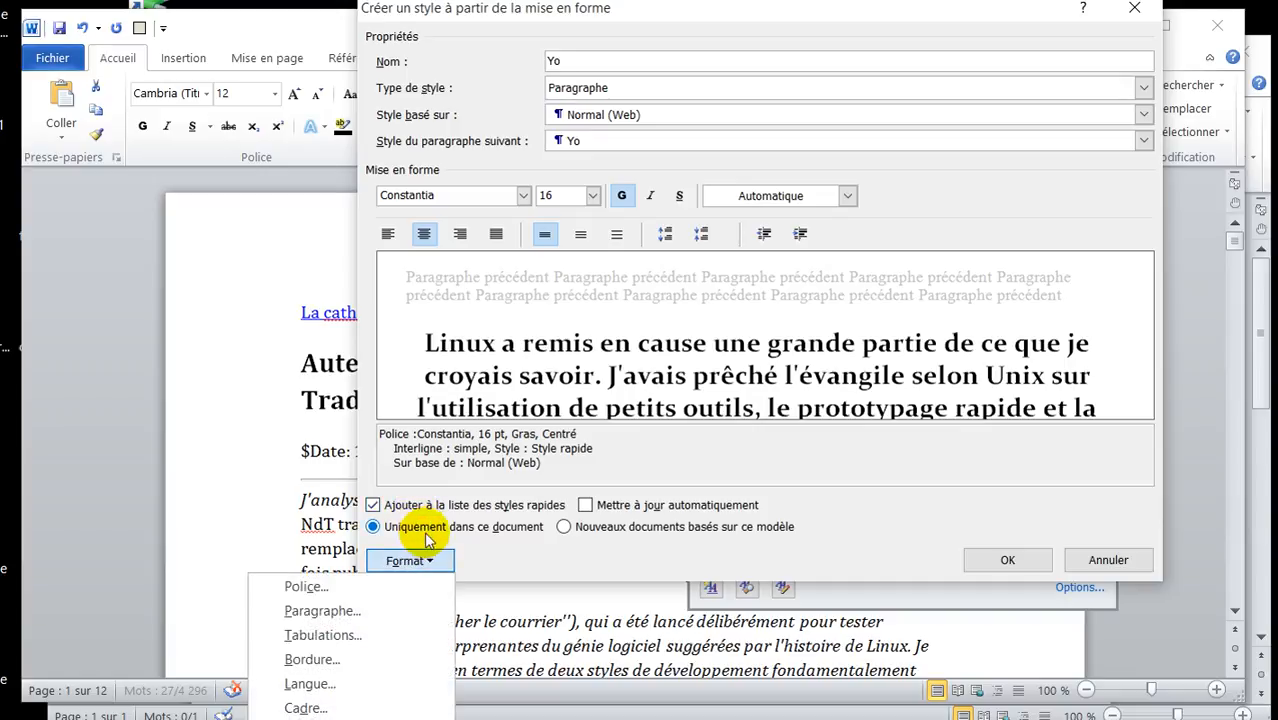
click(312, 611)
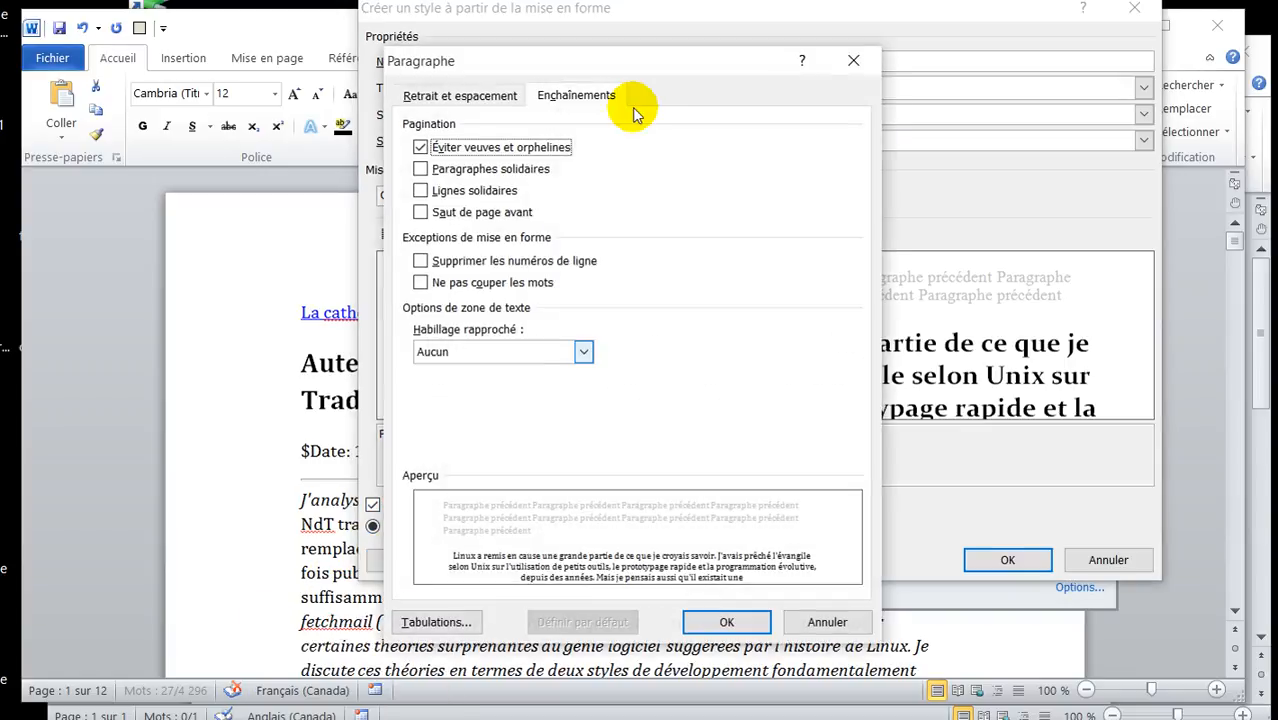
click(488, 95)
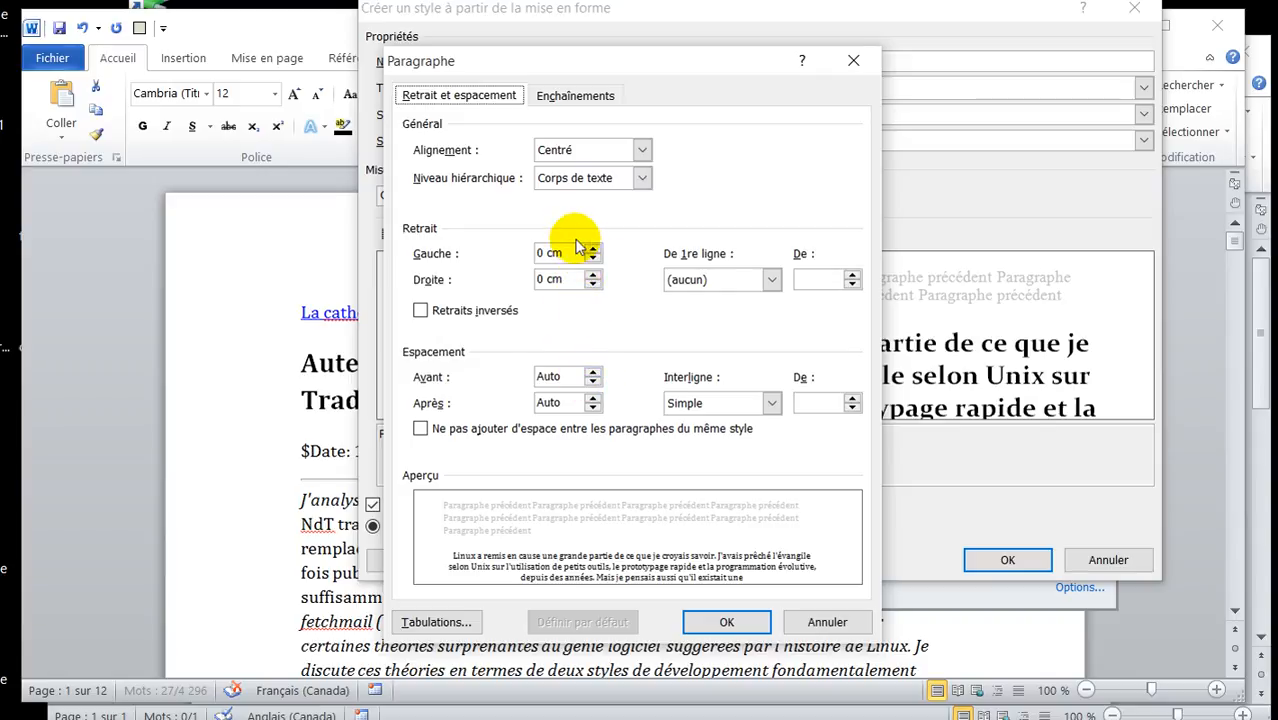
double_click(540, 253)
text(3)
double_click(542, 279)
text(3)
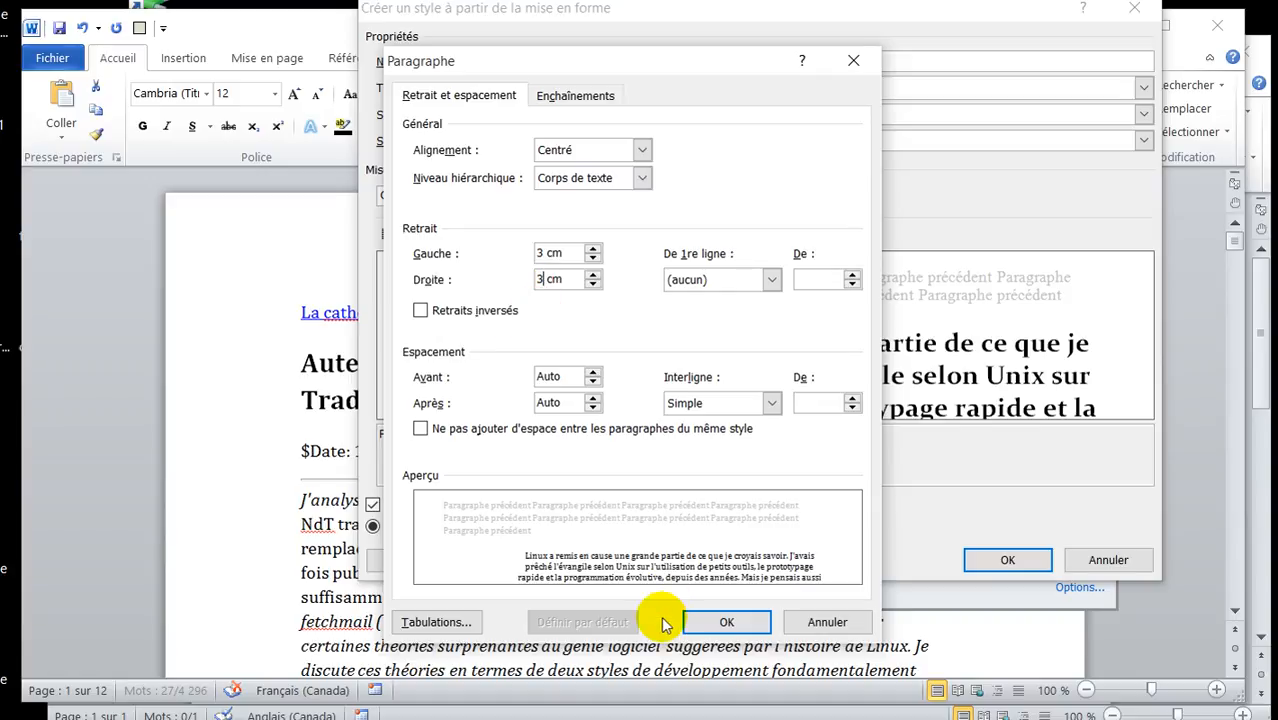
click(713, 622)
Step: Add a ½ pt border on all four sides of the Yo style's paragraph
click(410, 560)
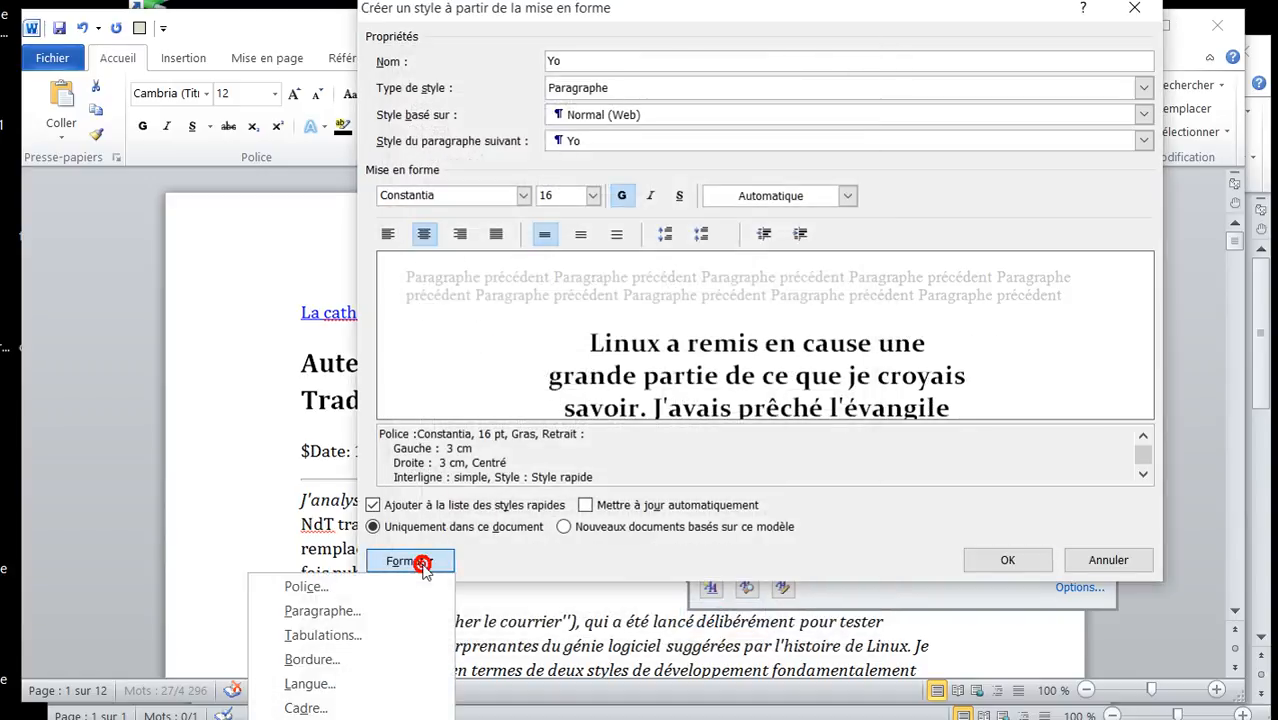
click(358, 660)
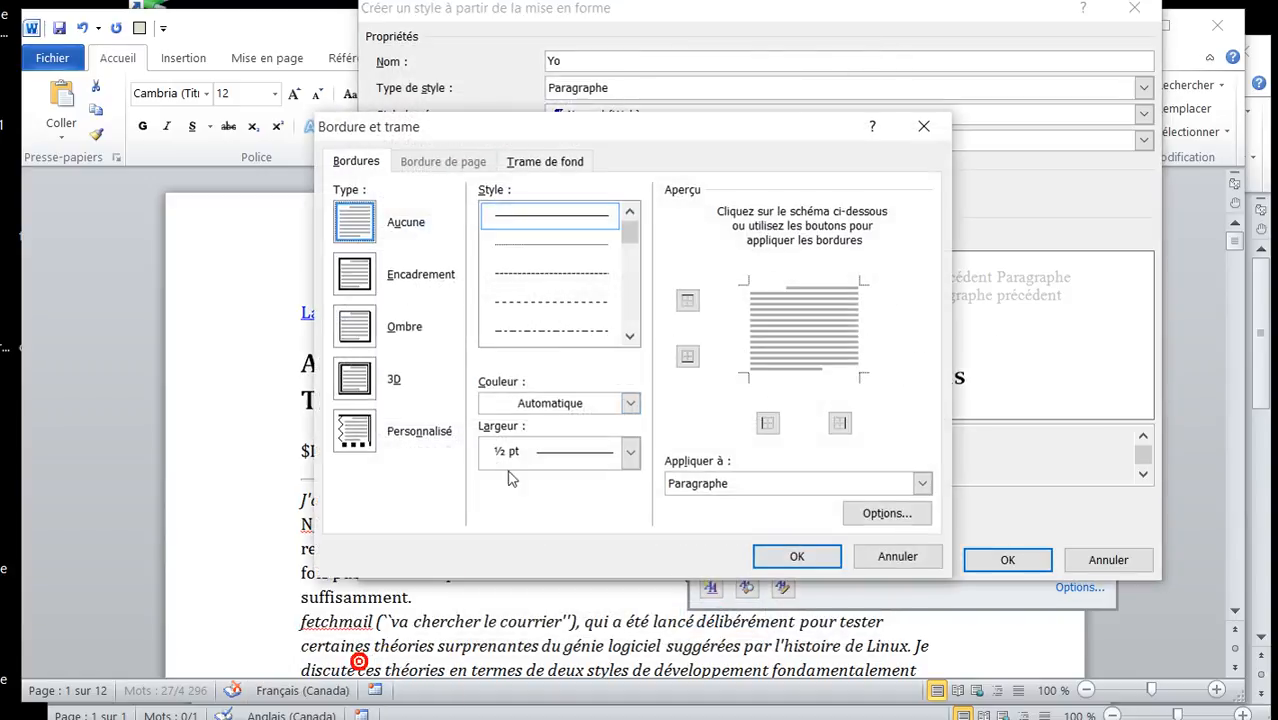
click(746, 334)
click(787, 281)
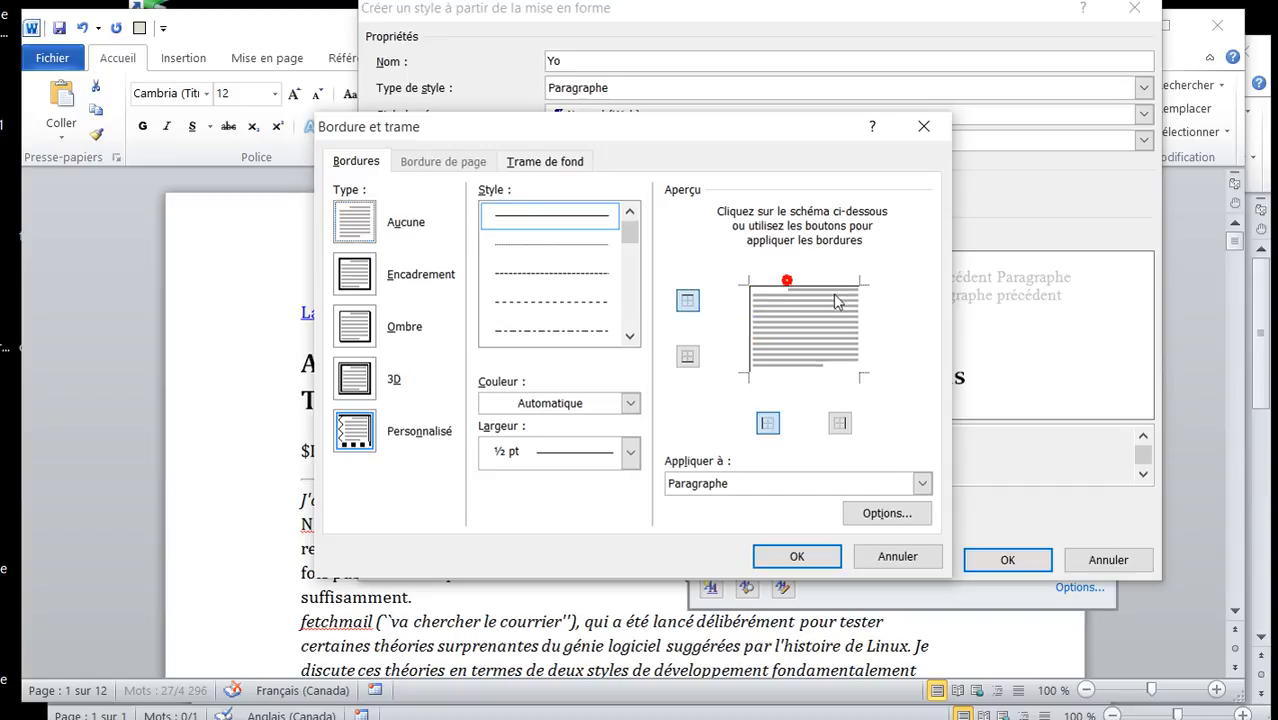
click(810, 367)
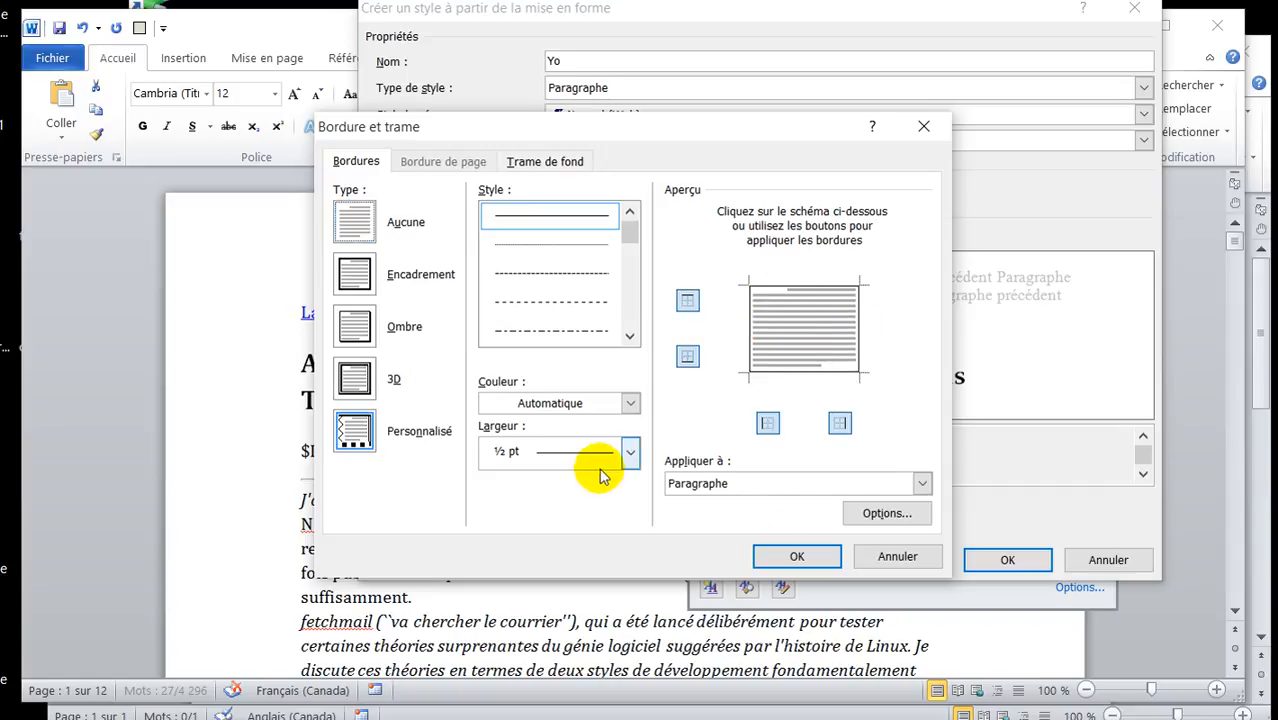
Step: Choose a 3 pt blue line in the border settings, accept them and create the Yo style
click(631, 451)
click(568, 655)
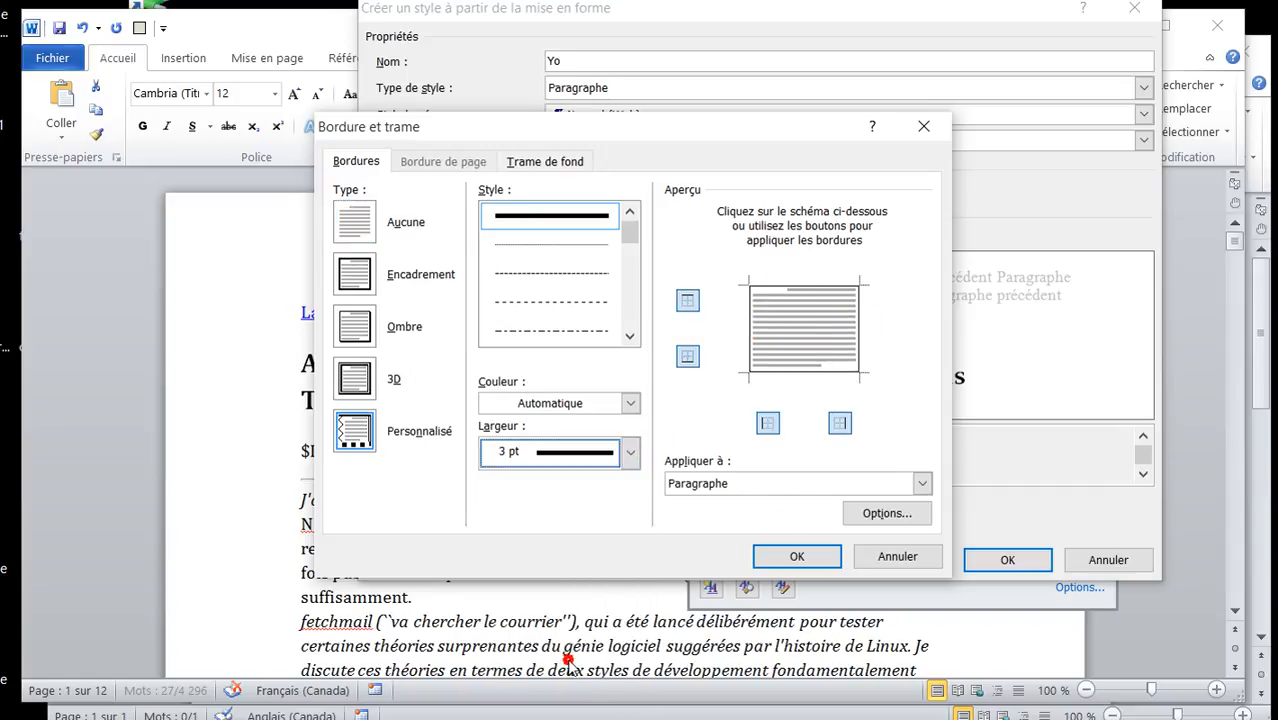
click(629, 403)
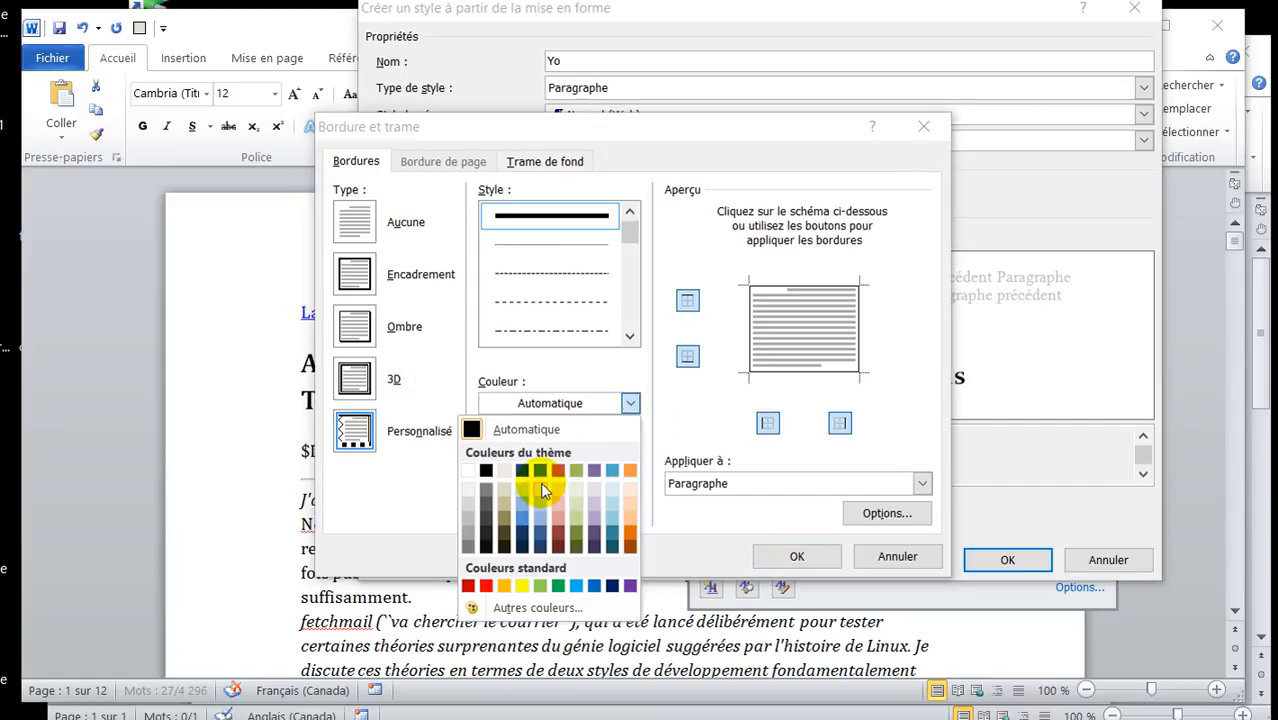
click(540, 472)
click(797, 556)
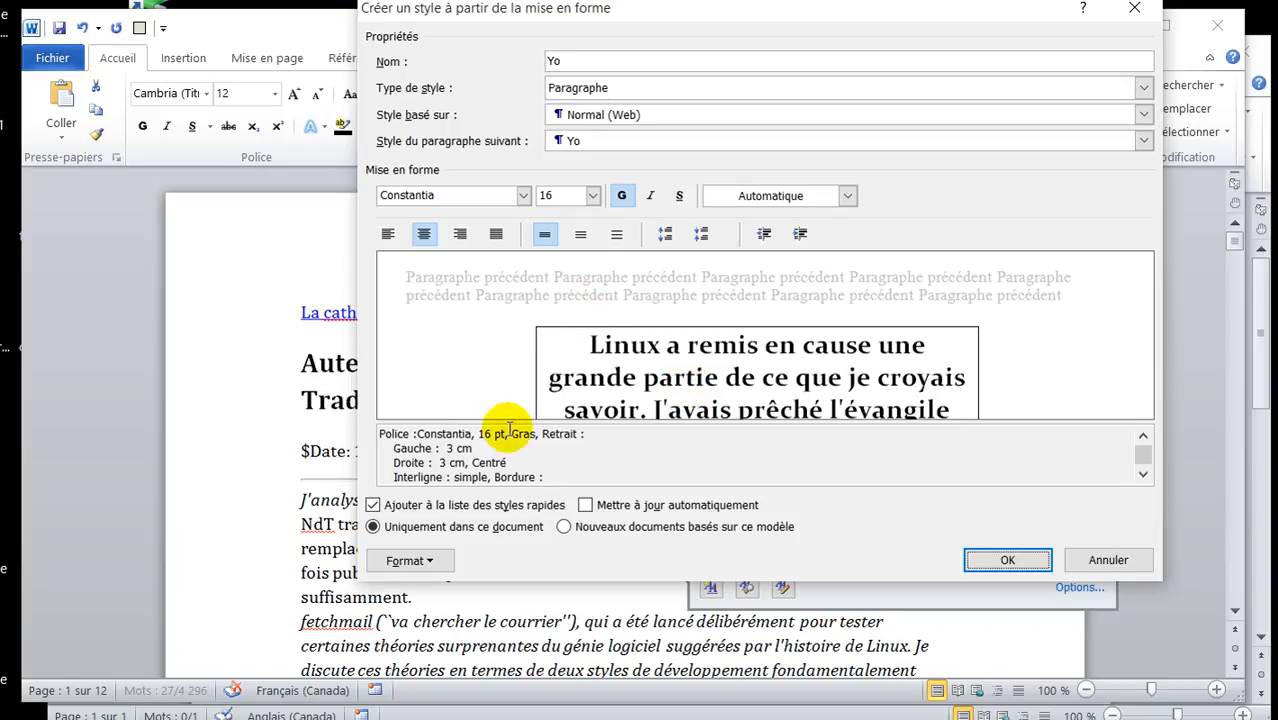
click(1010, 560)
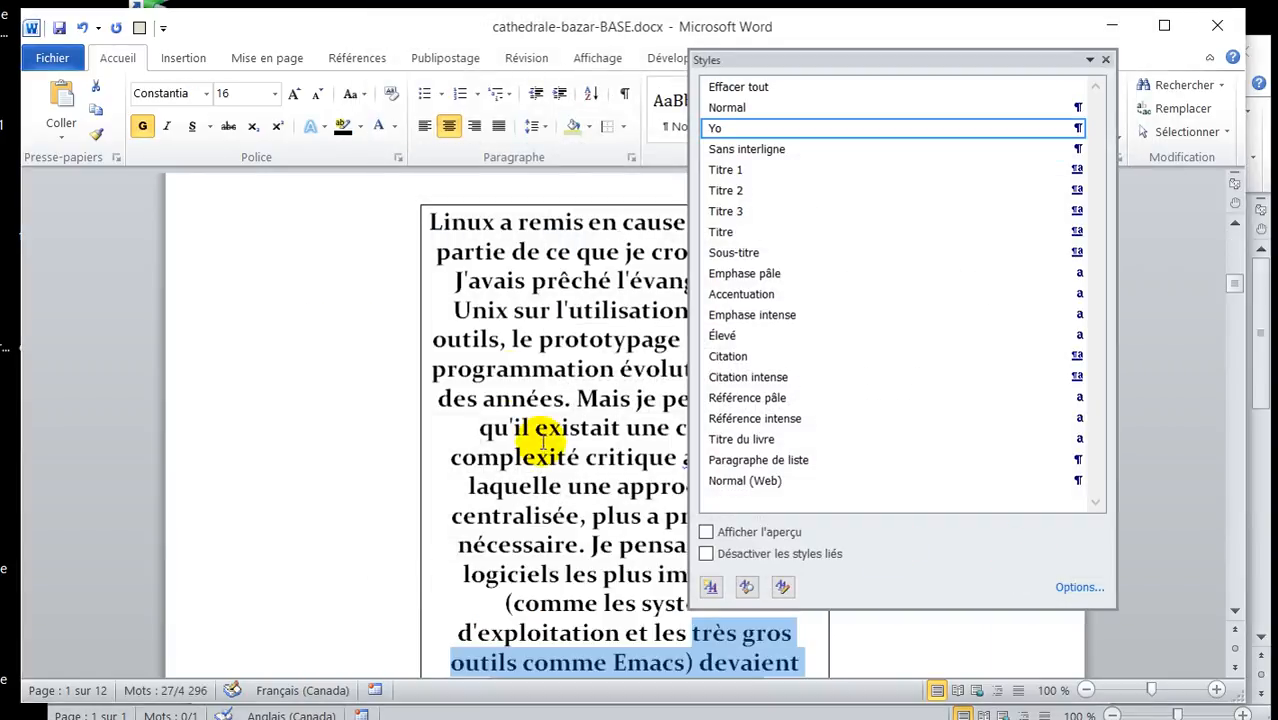
Step: Apply the Normal style to the paragraph beginning "Linux a remis en cause" and move the Styles window clear of the text
click(490, 344)
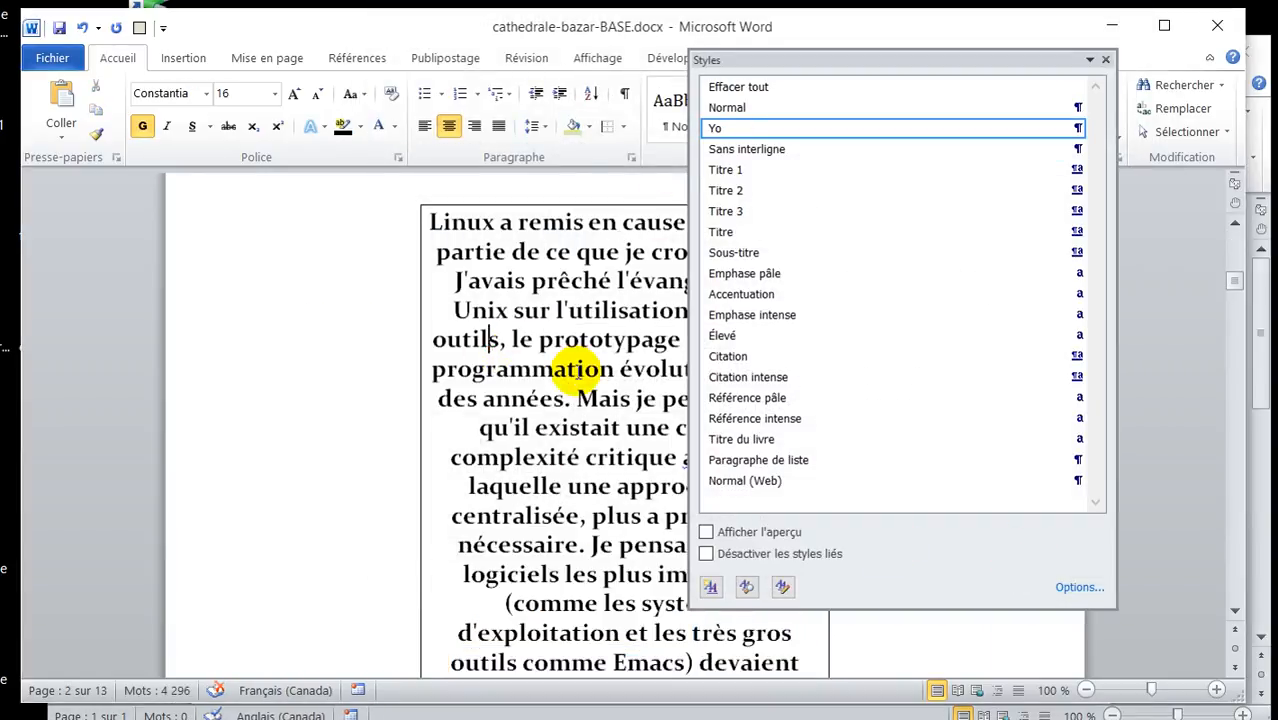
click(730, 107)
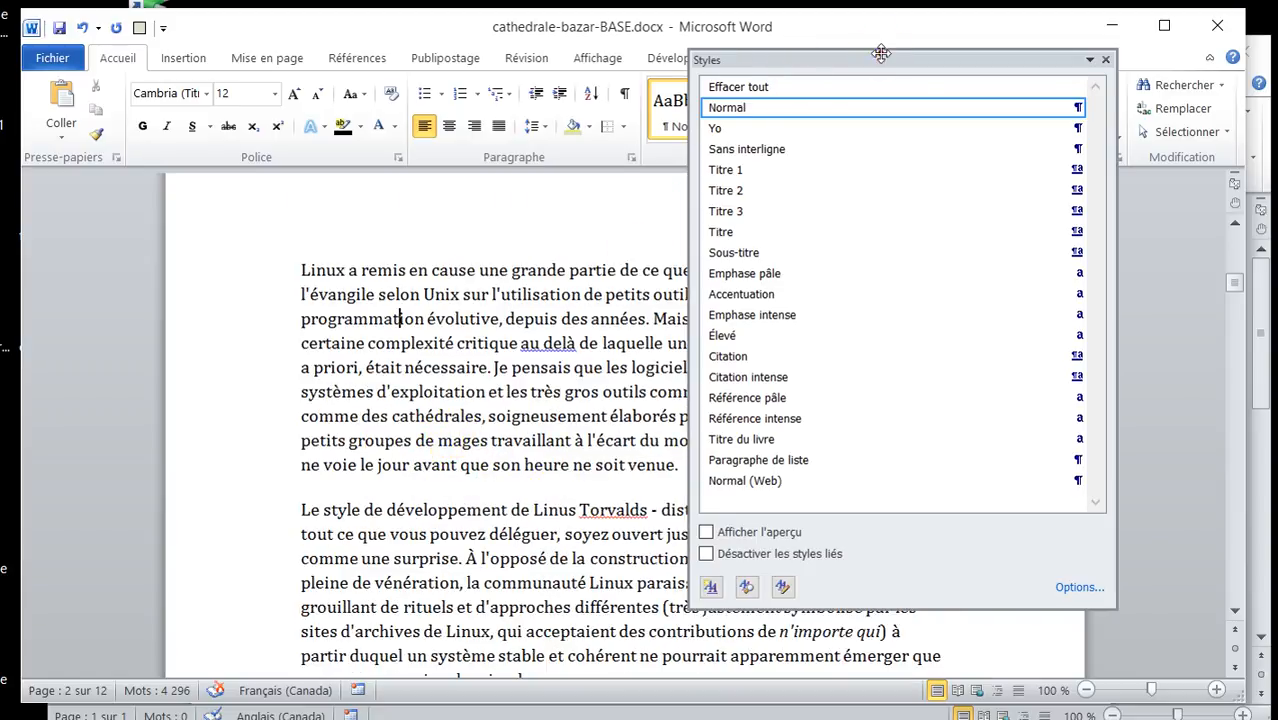
drag(880, 55, 1171, 157)
Step: Below that paragraph, add a blank line and the text "Fawddgadgaw asdg agasga gassg aga gagq", and apply the Yo style to this text
click(636, 345)
scroll(590, 440, down, 3)
key(Return)
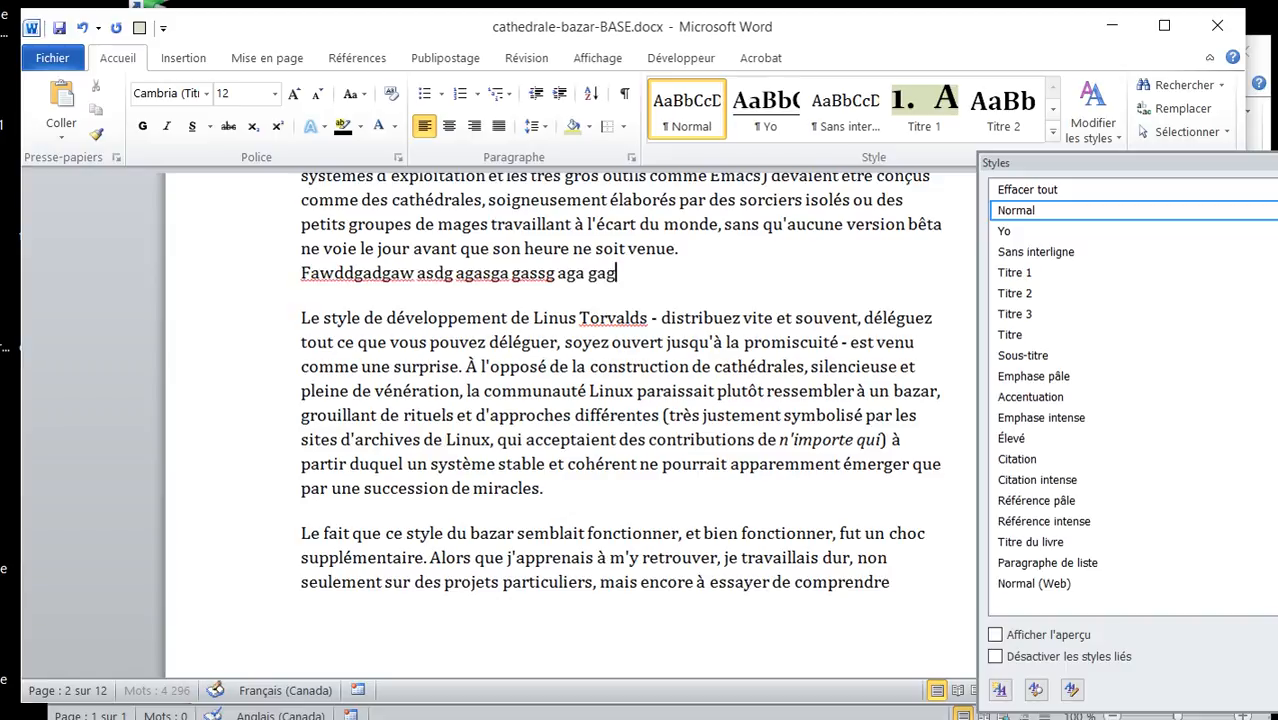
click(692, 247)
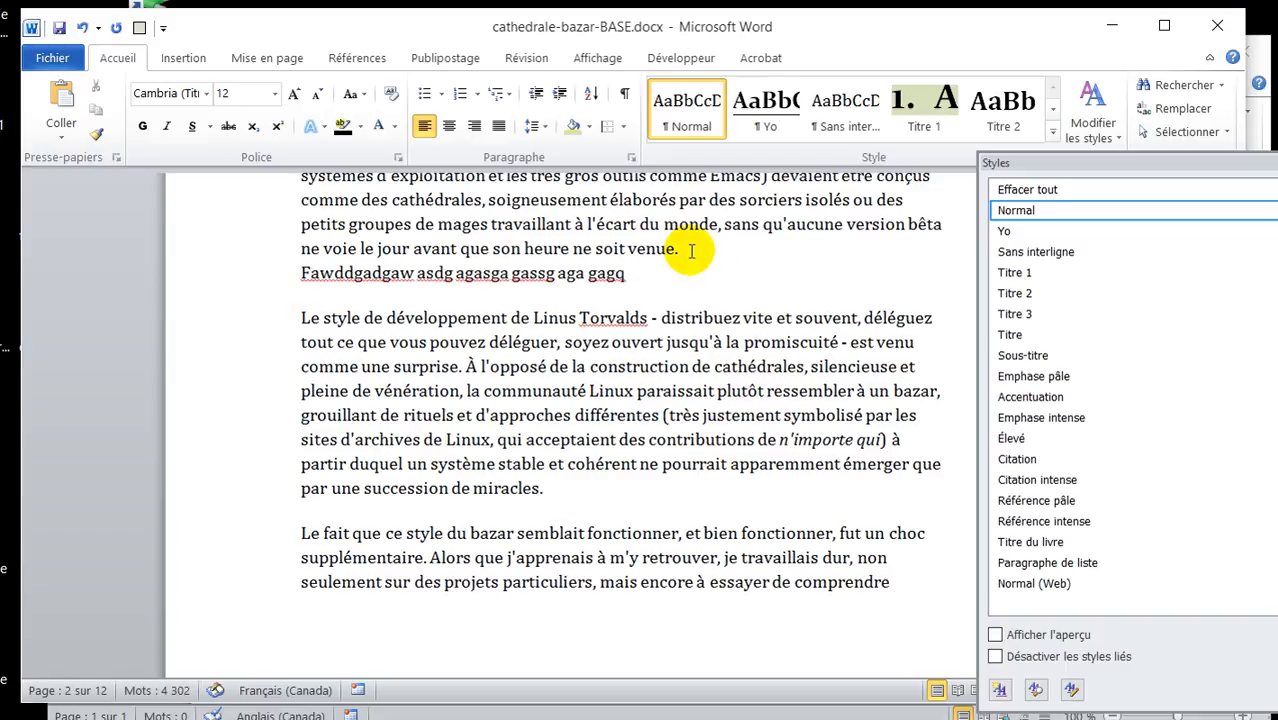
key(Return)
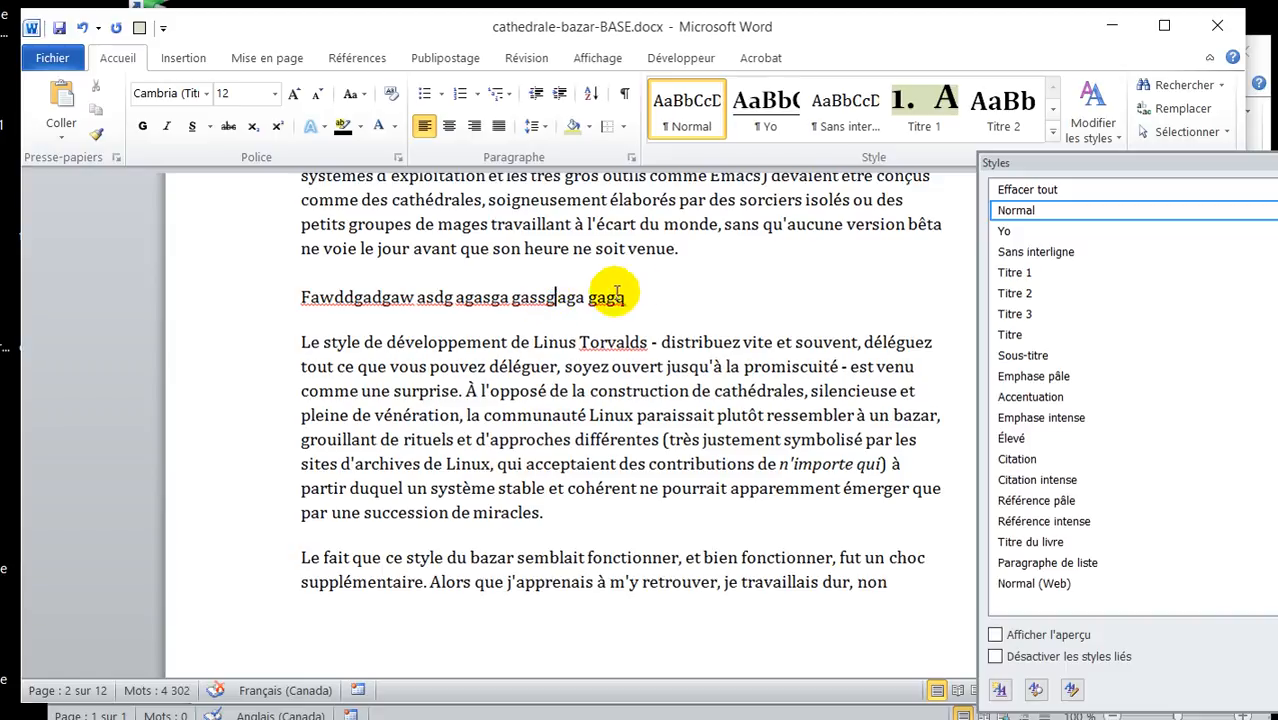
click(762, 112)
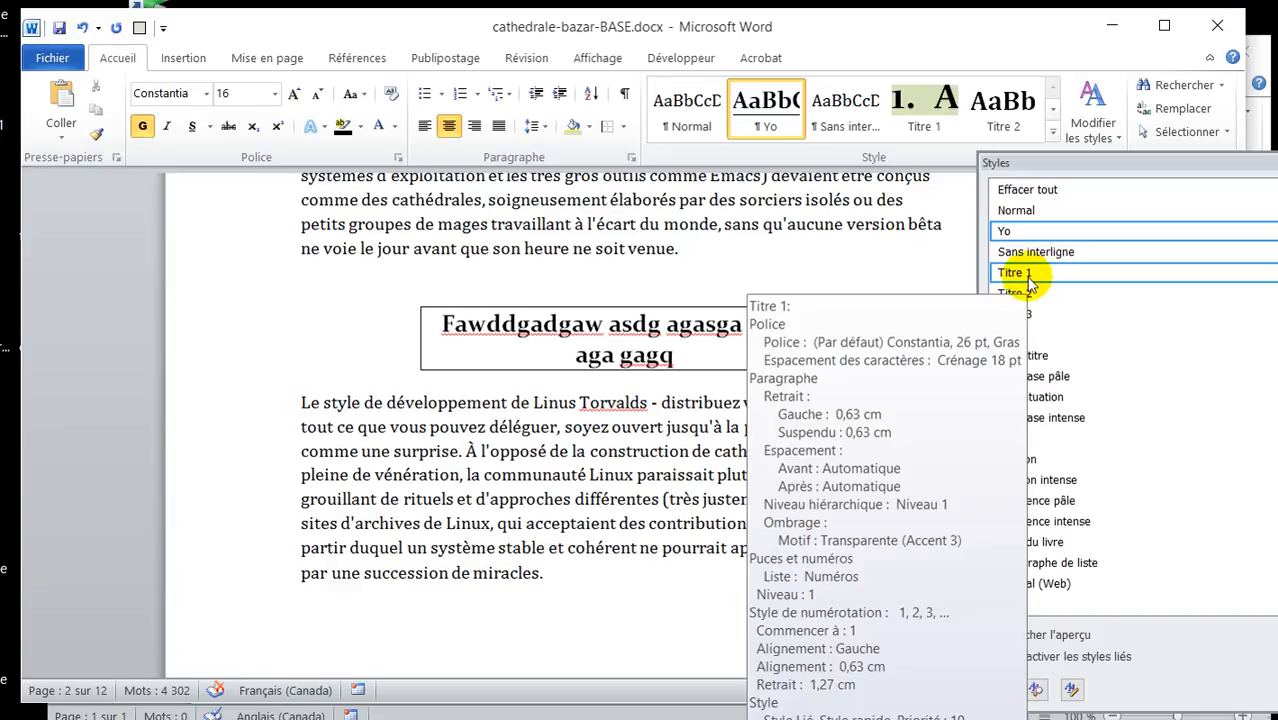
Step: Apply the Titre 1 style to the blank line above the boxed Yo paragraph
click(678, 279)
scroll(665, 348, up, 15)
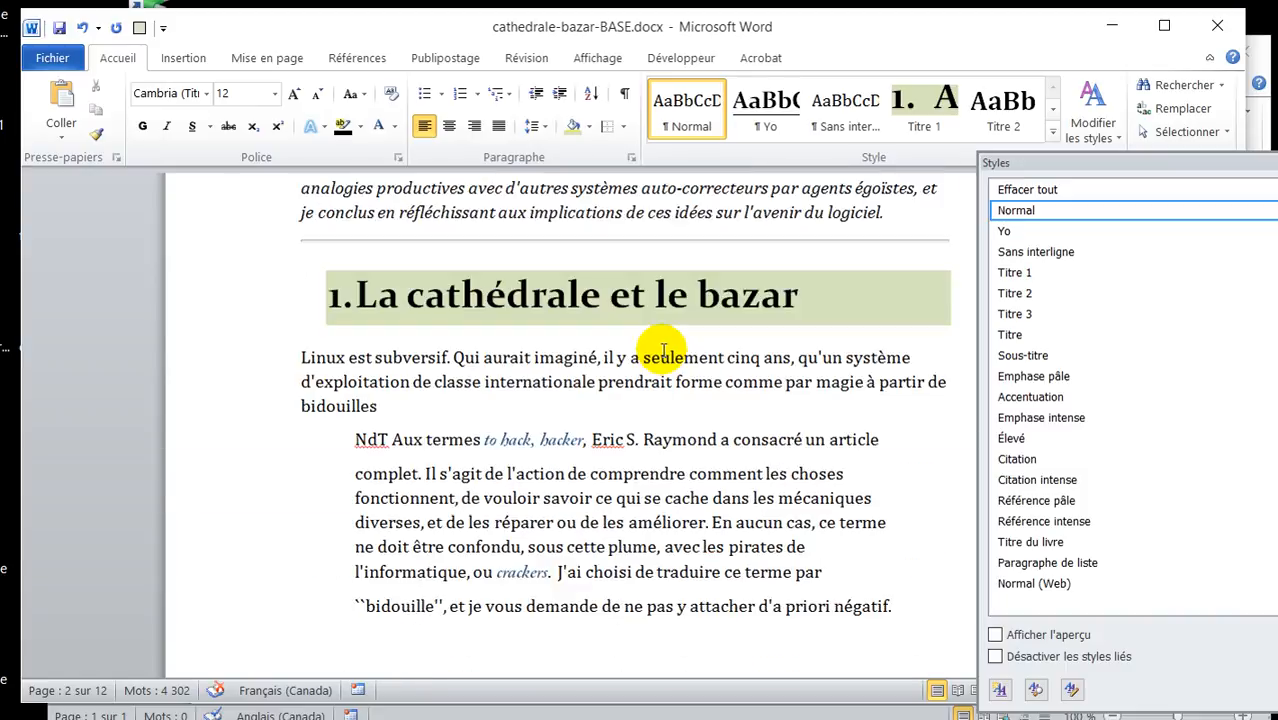
click(1048, 274)
Step: Open the Titre 1 style for modification and review its paragraph indents and spacing without changing them
right_click(1048, 274)
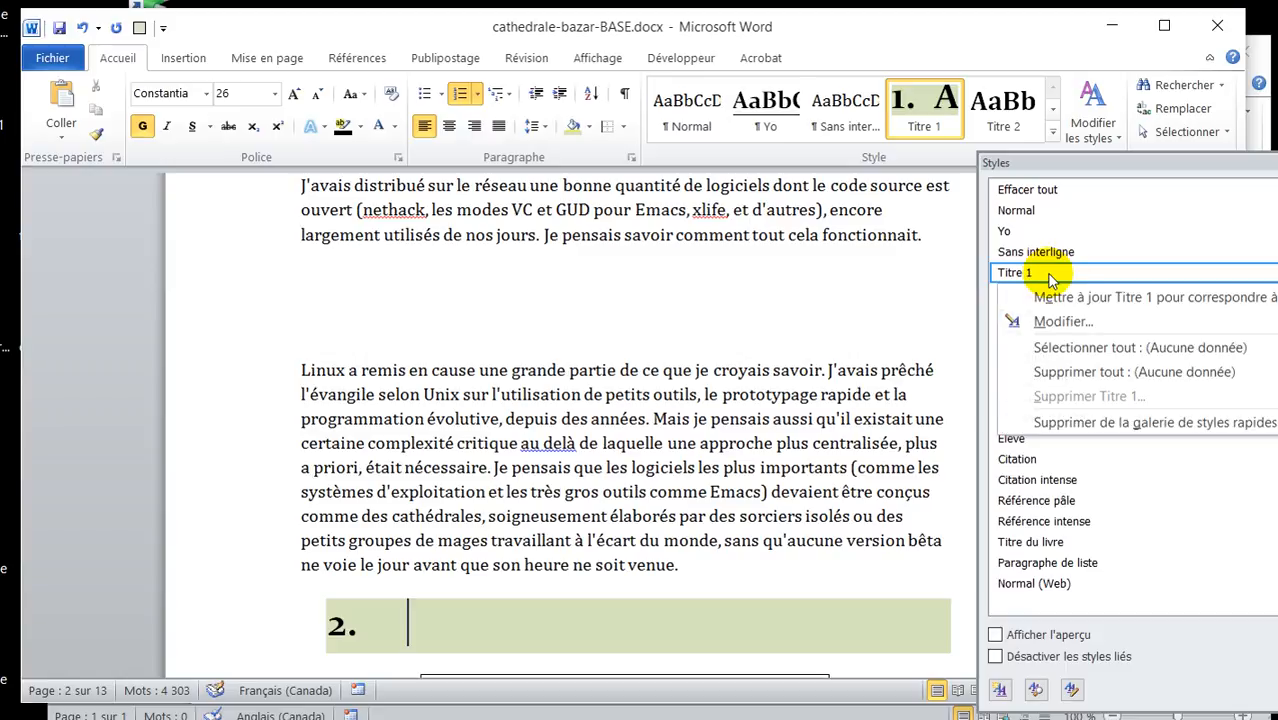
click(1054, 326)
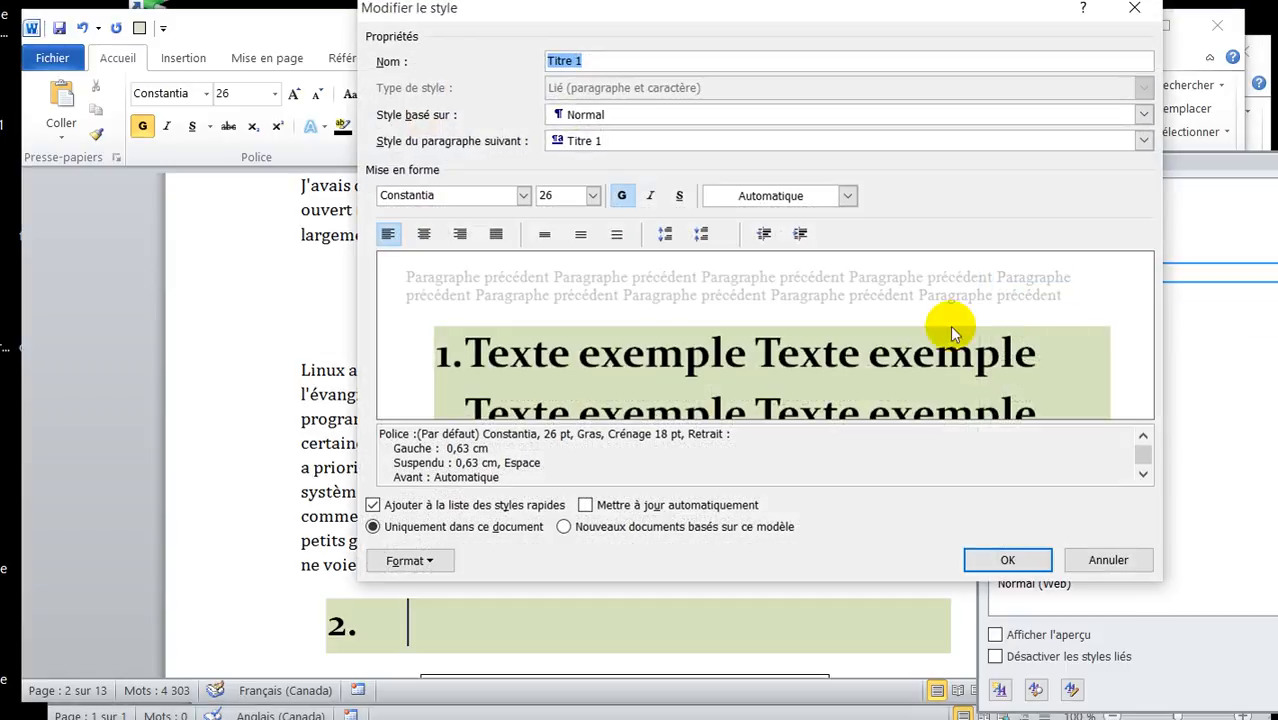
click(430, 561)
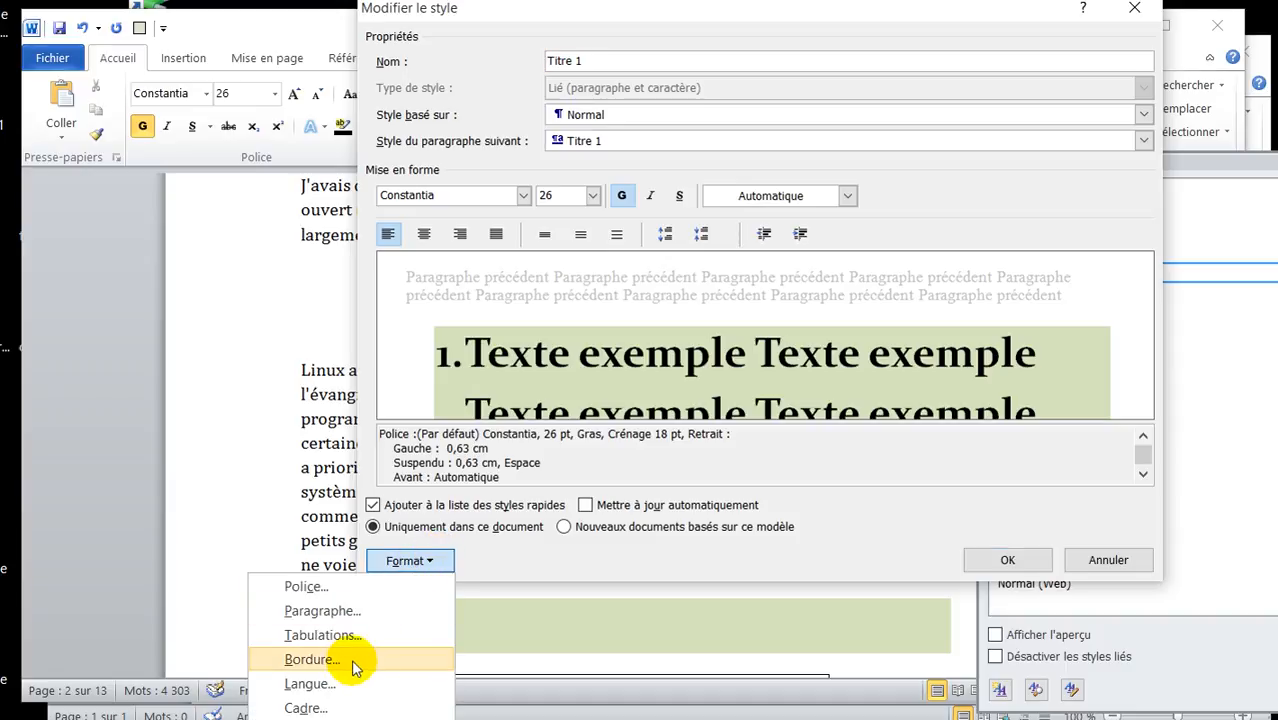
click(330, 610)
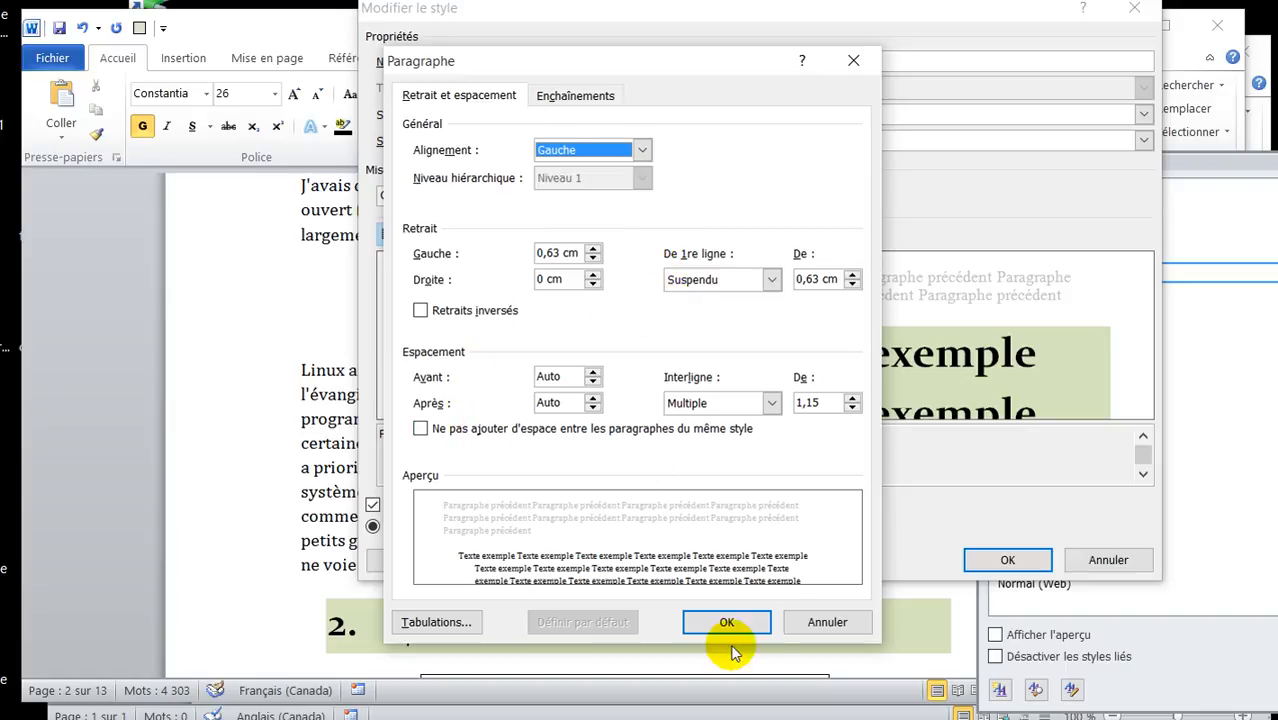
click(827, 622)
Step: In the Titre 1 style's border settings, set the line colour to Automatique
click(410, 560)
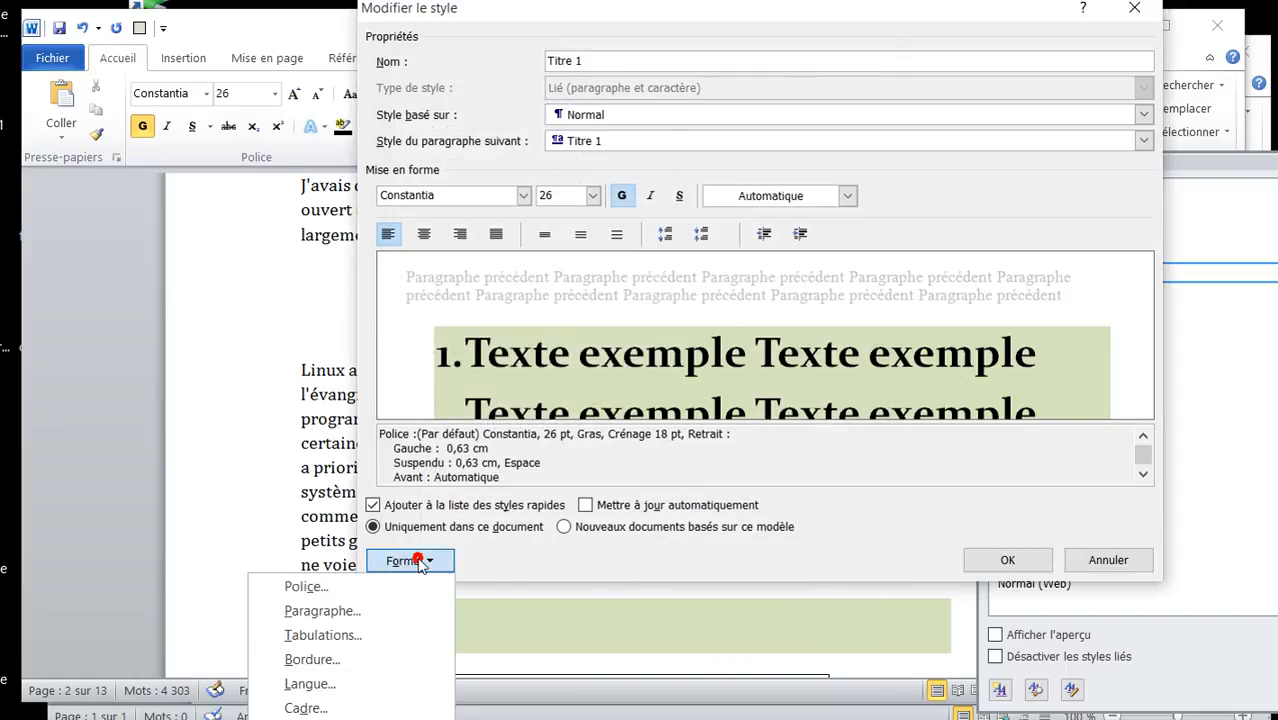
click(362, 659)
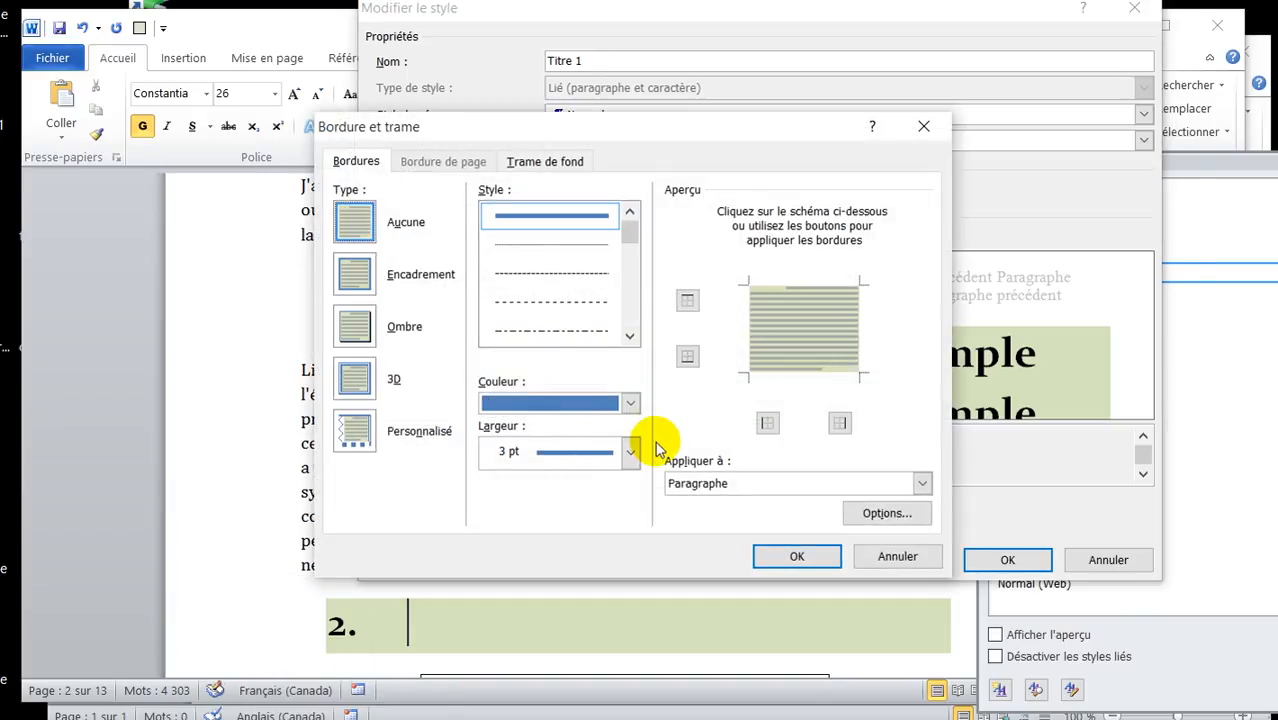
click(630, 403)
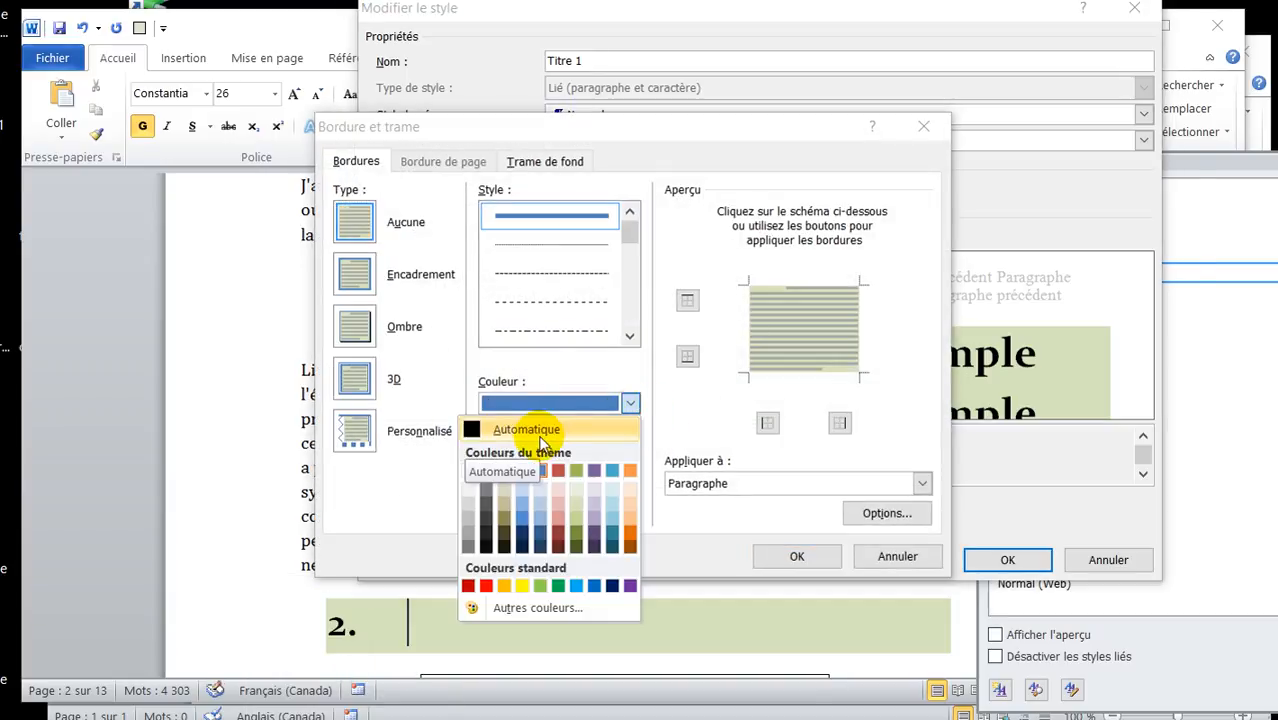
click(539, 433)
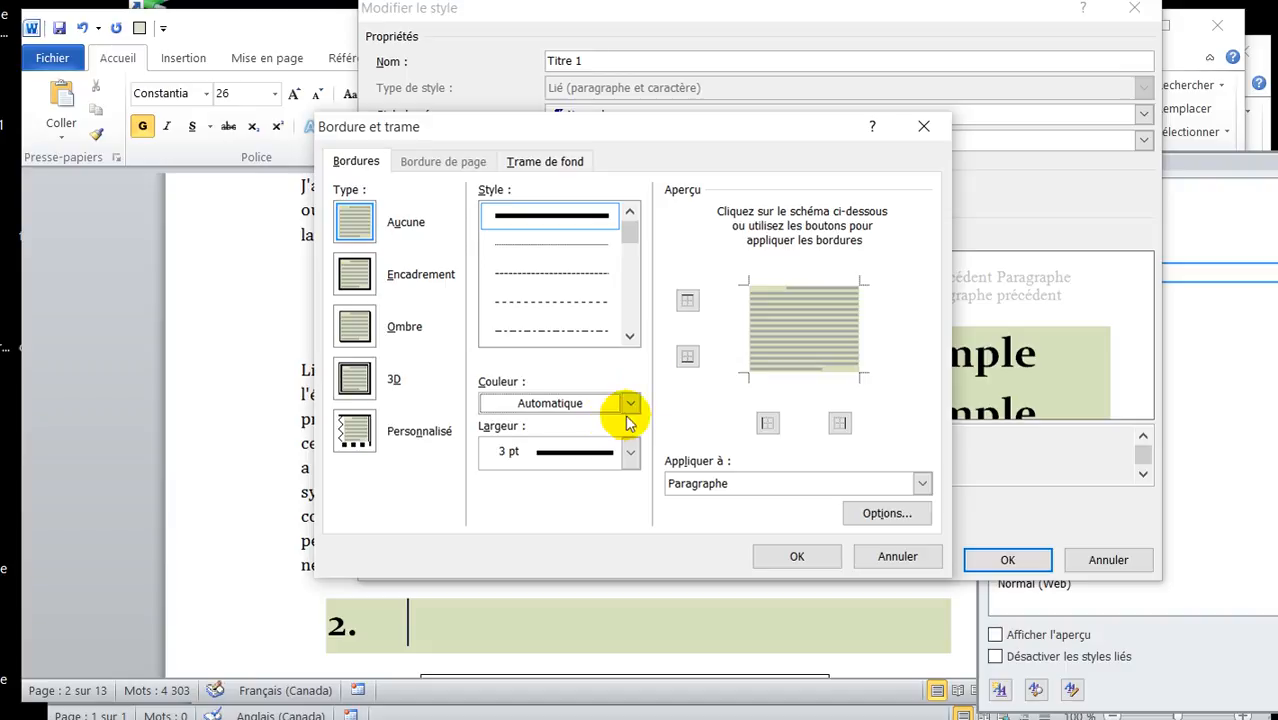
Step: Set the Titre 1 style's shading fill to white and accept the style changes
click(536, 161)
click(467, 219)
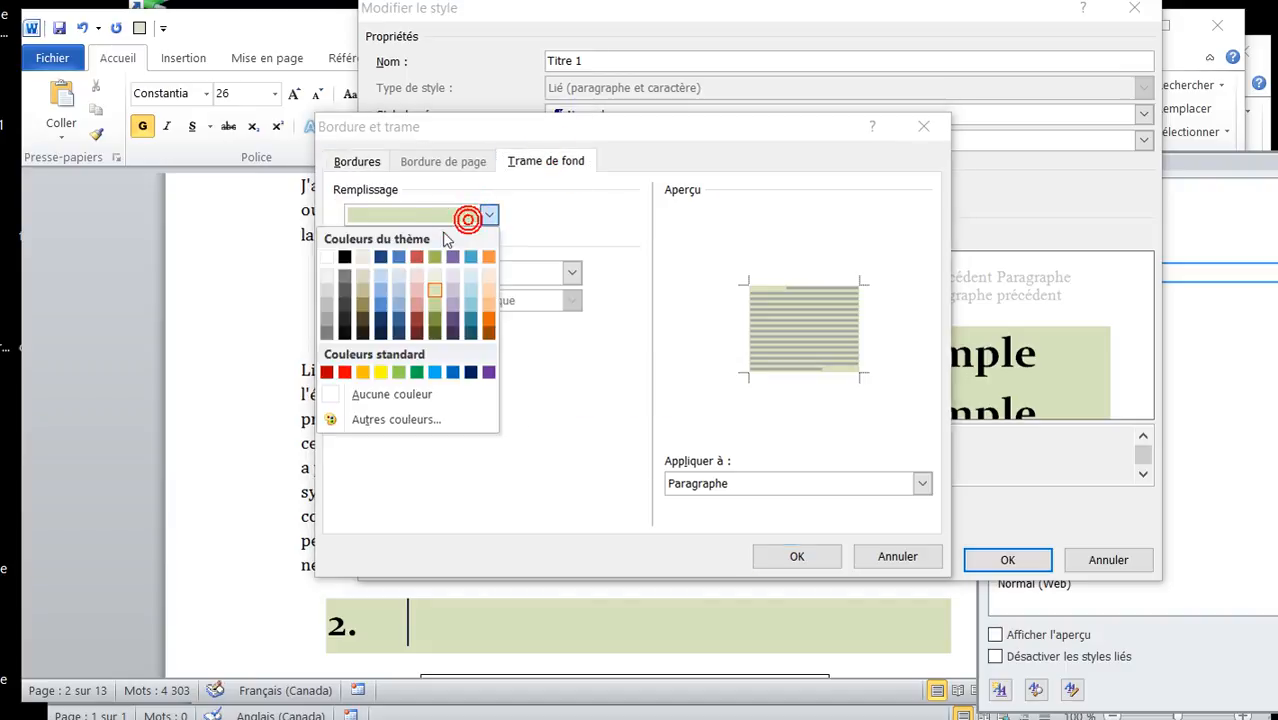
click(328, 256)
click(356, 161)
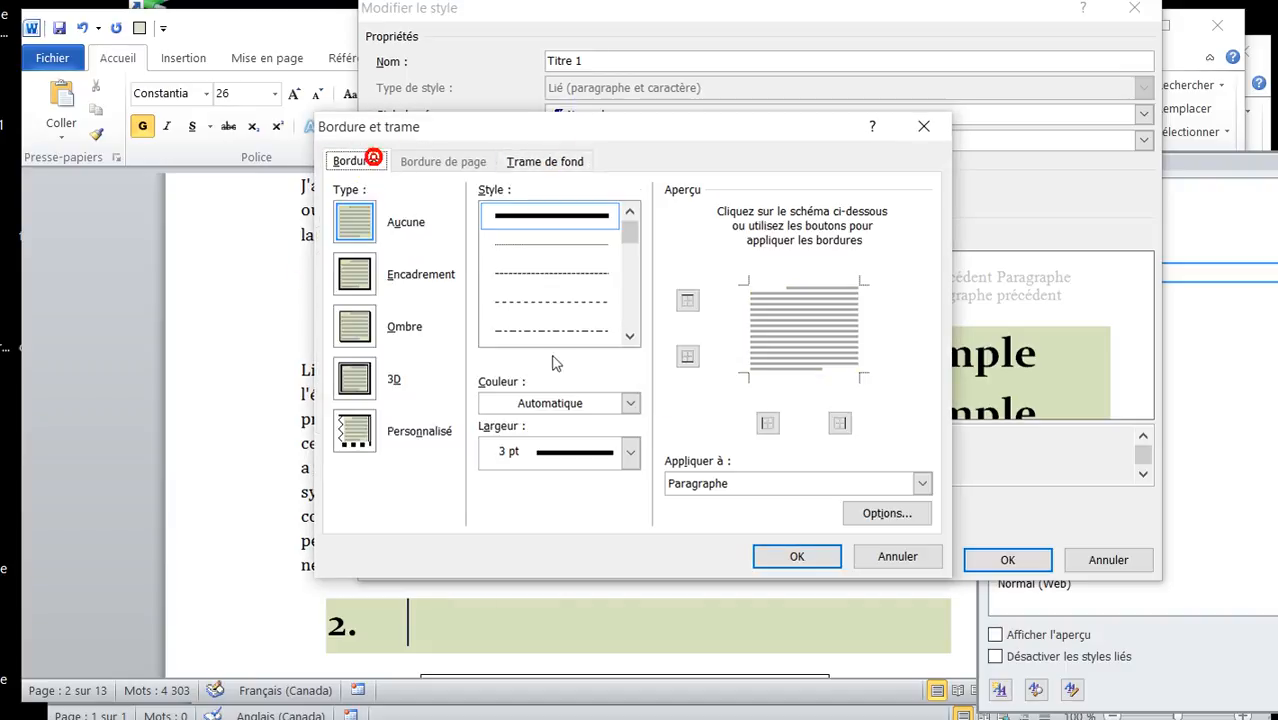
click(790, 557)
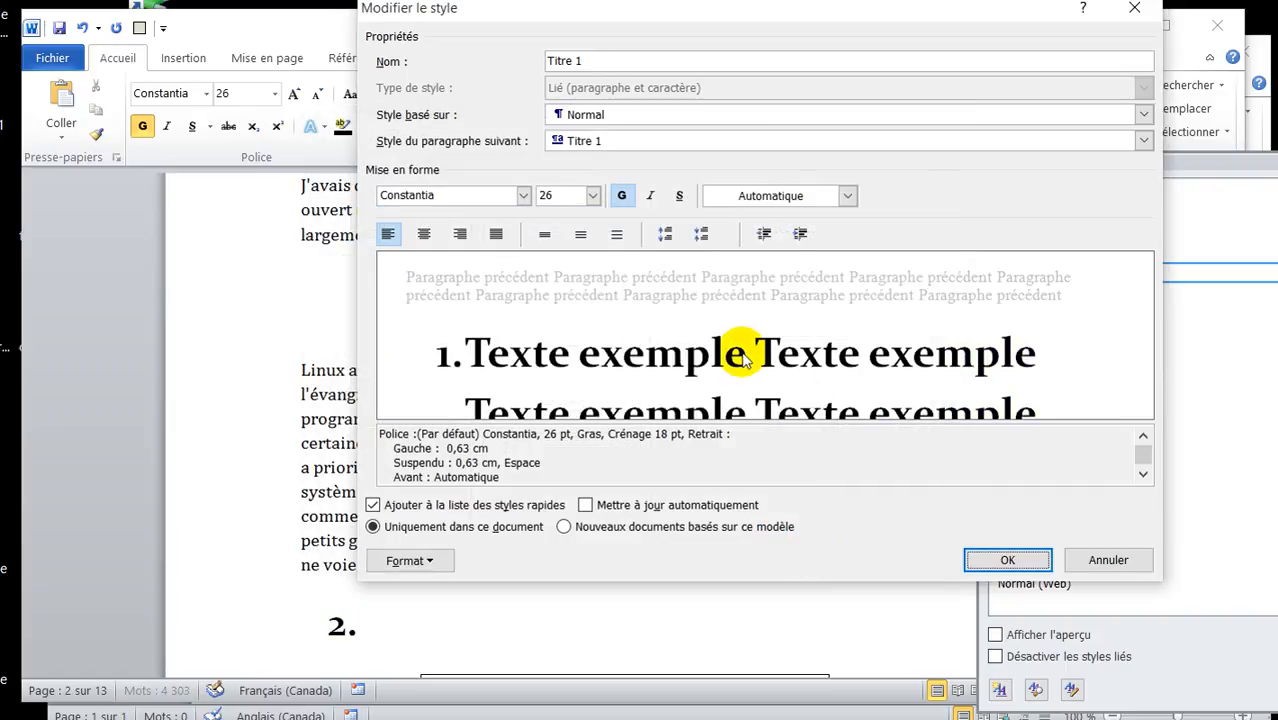
click(990, 557)
Step: Place the cursor in the heading "La cathédrale et le bazar" and close the Styles window
scroll(685, 523, up, 15)
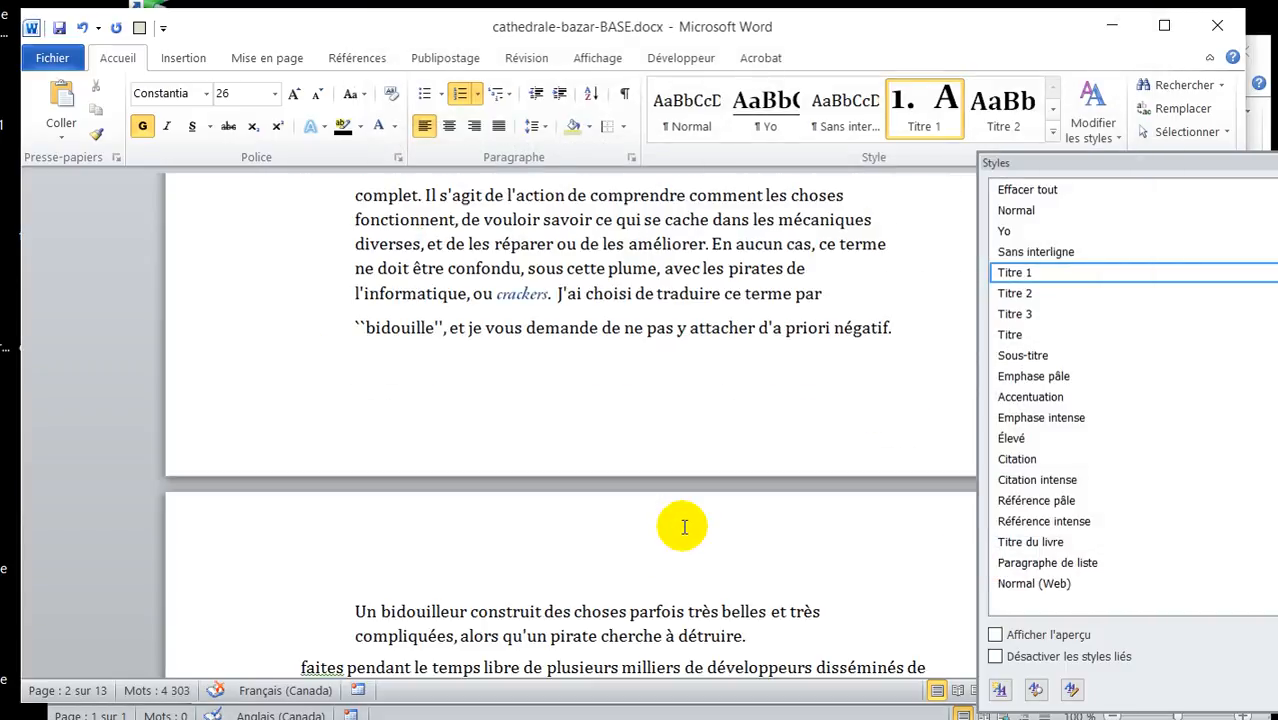
scroll(681, 530, down, 3)
click(697, 402)
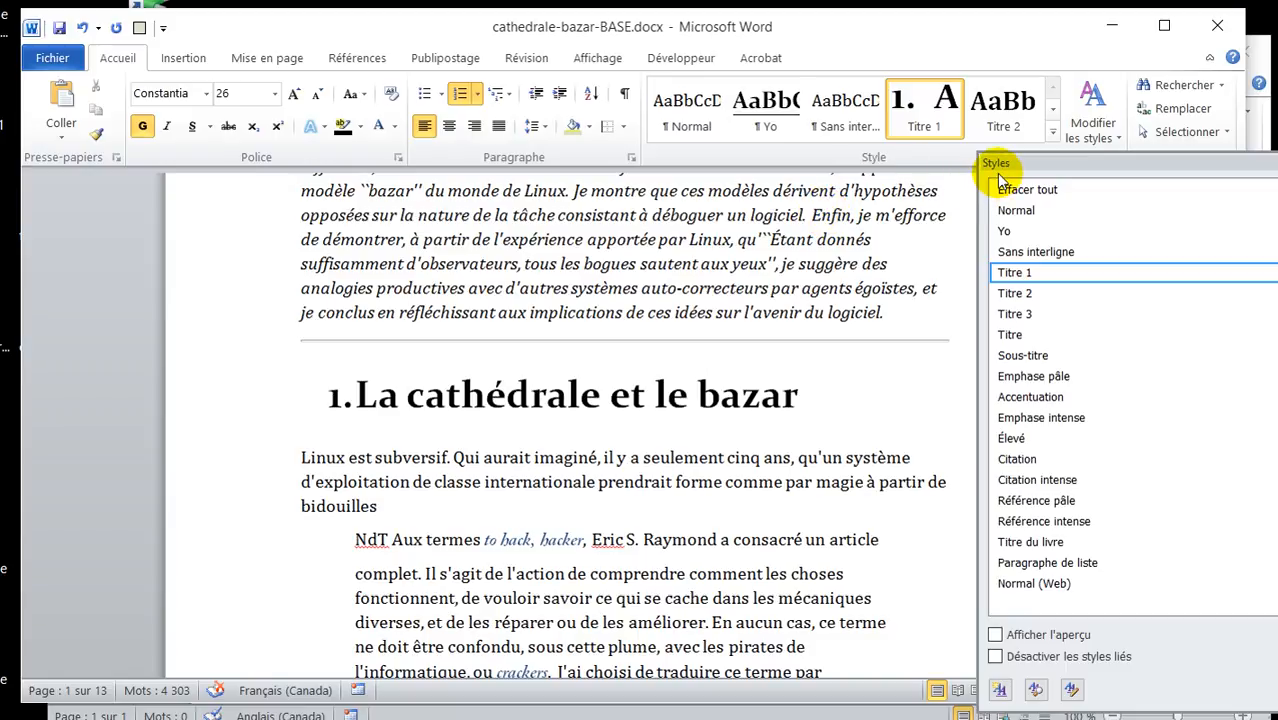
drag(1053, 167, 962, 165)
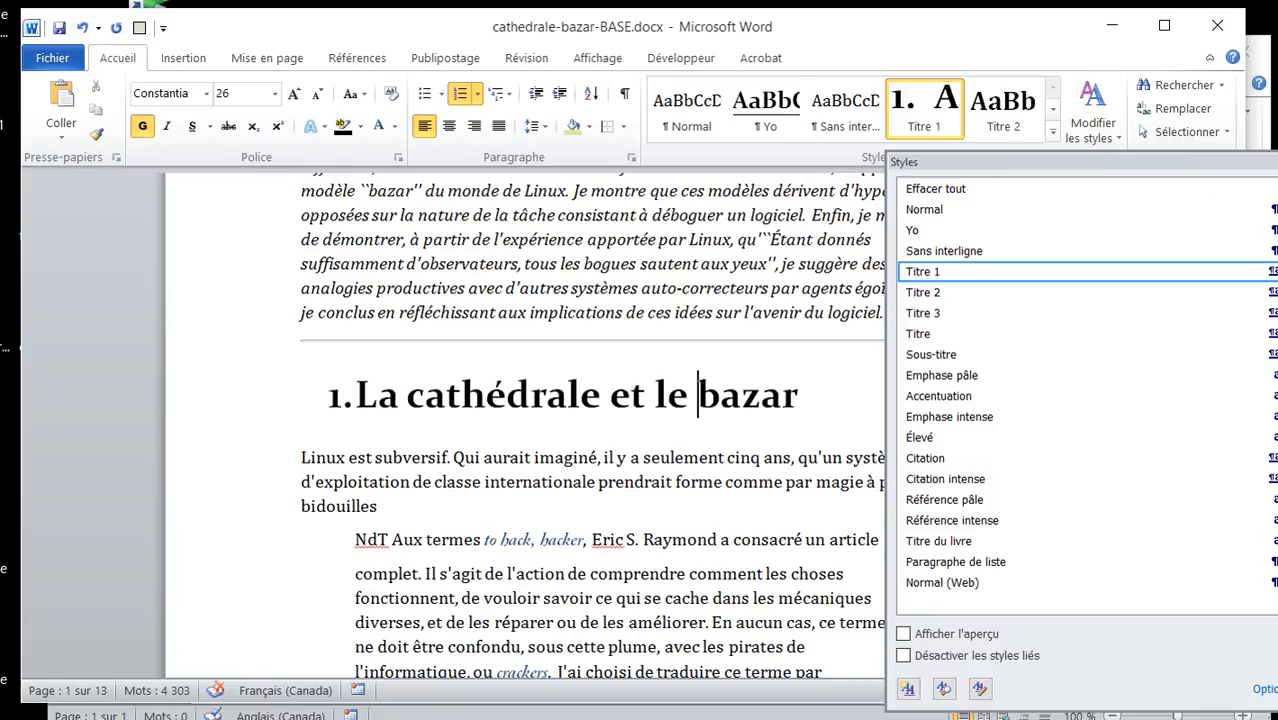
click(1277, 162)
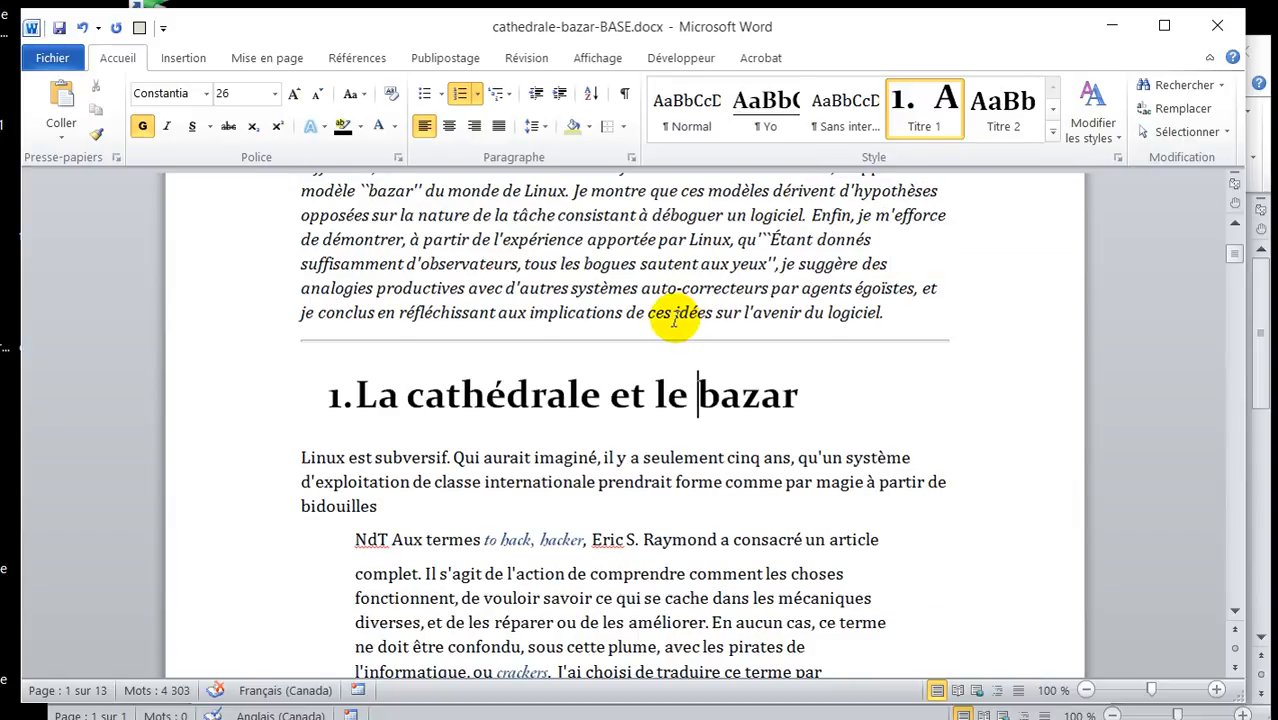
Step: Show the navigation pane and use it to jump back through the numbered headings, from "Le contexte social du logiciel" to "Le courrier doit passer !"
click(598, 58)
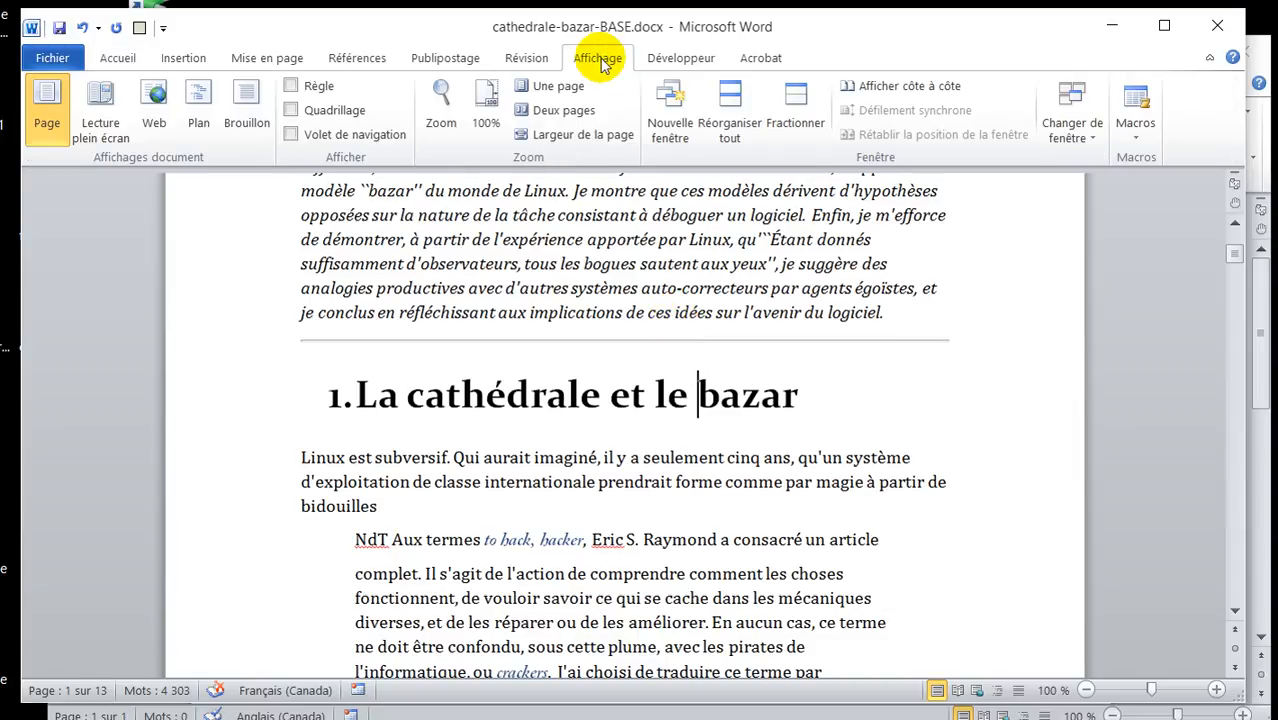
click(291, 134)
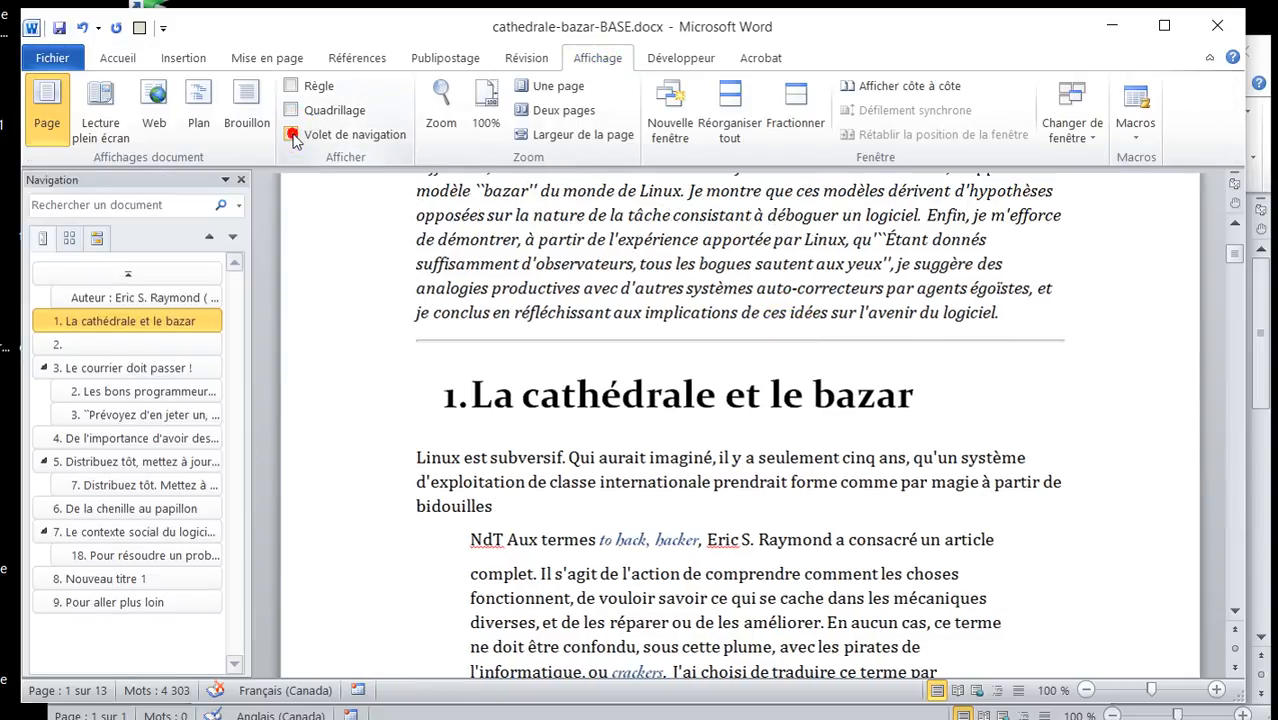
click(86, 532)
click(108, 510)
click(88, 461)
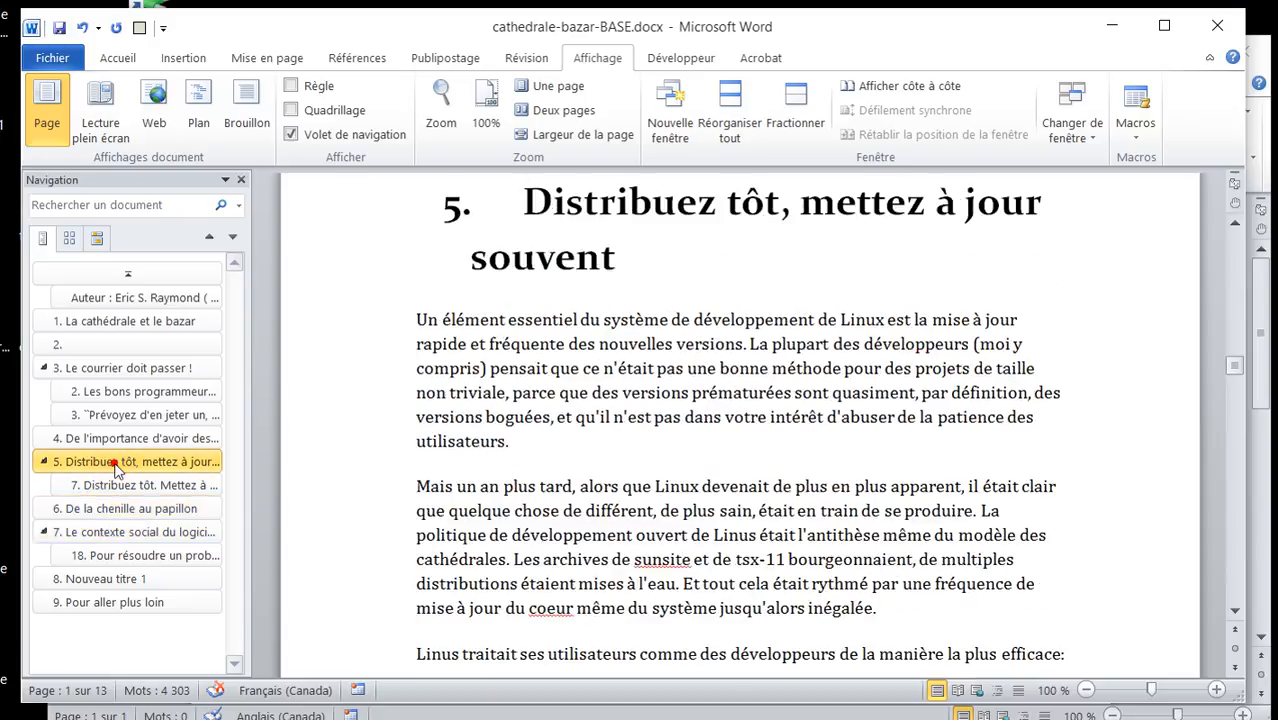
click(123, 439)
click(125, 370)
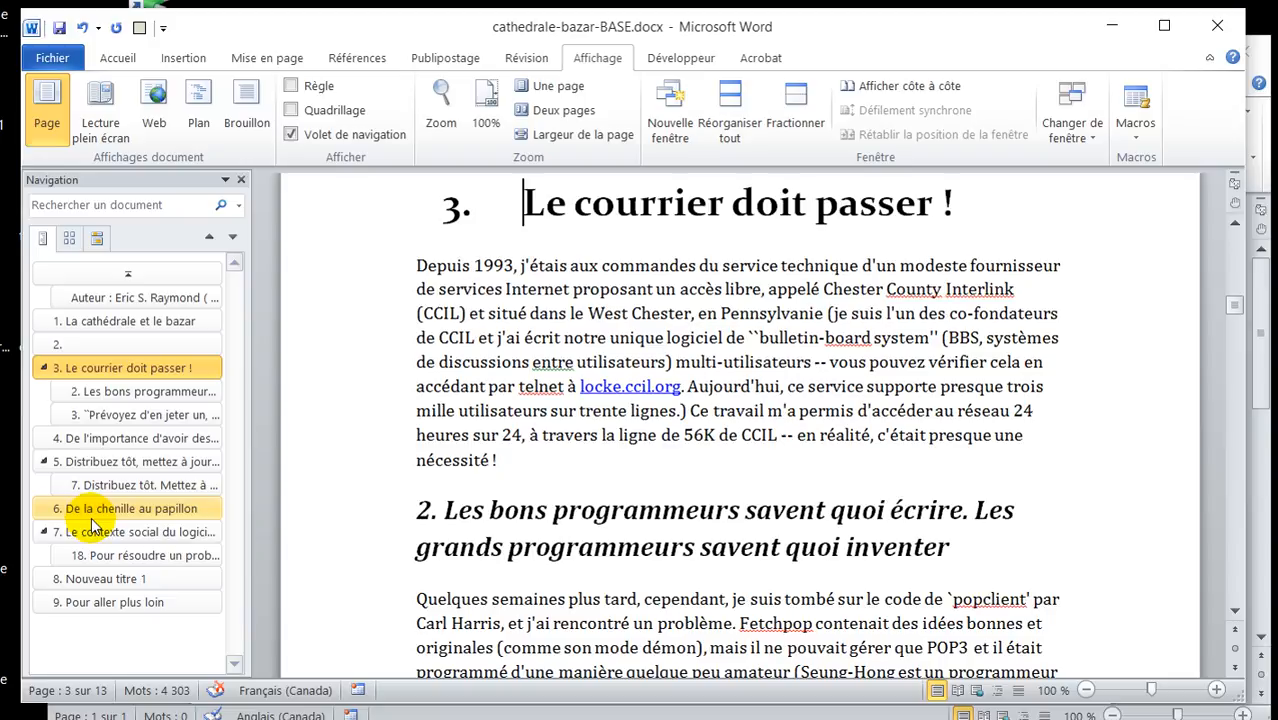
click(180, 368)
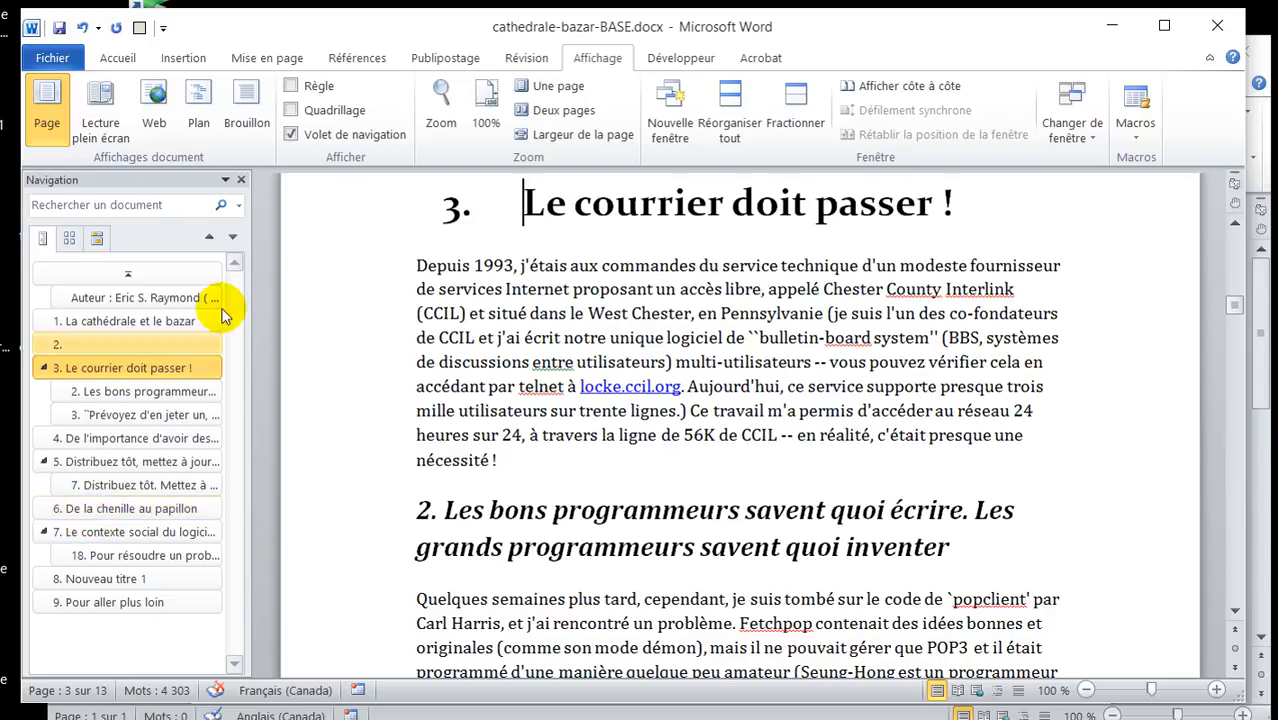
Step: Insert four blank lines above the author heading at the beginning of the document
scroll(505, 330, up, 3)
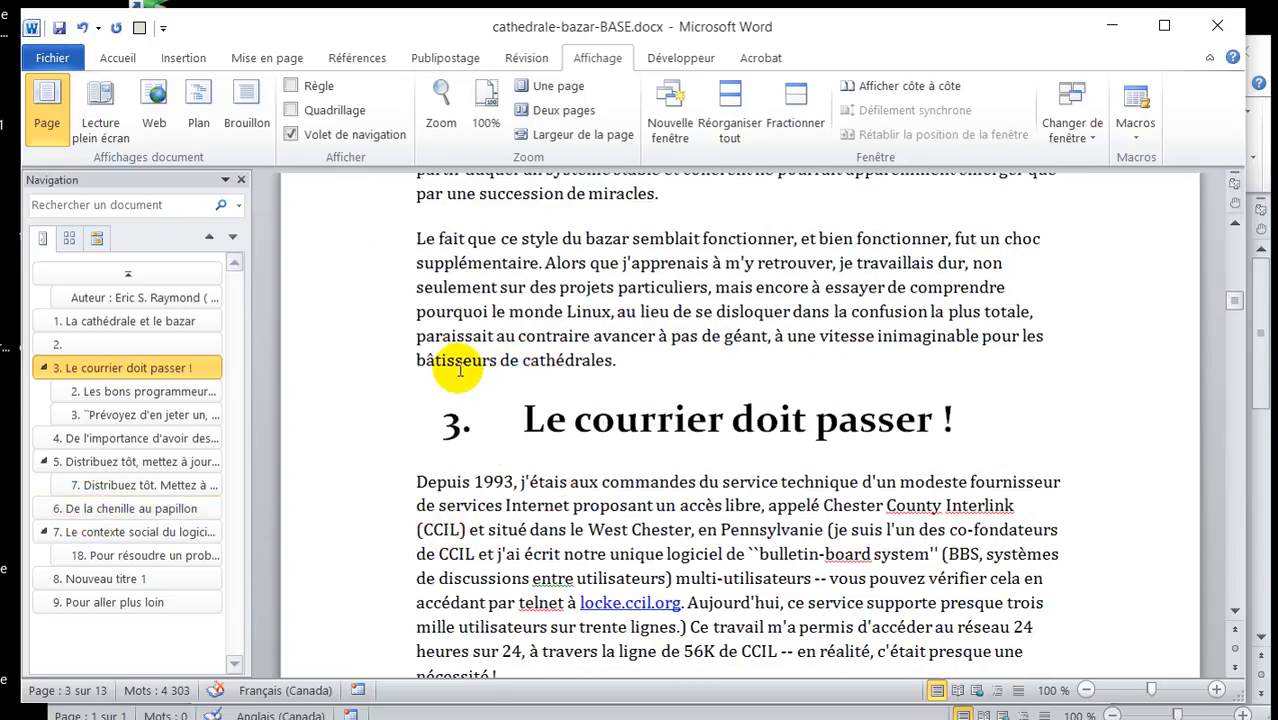
drag(1233, 305, 1232, 241)
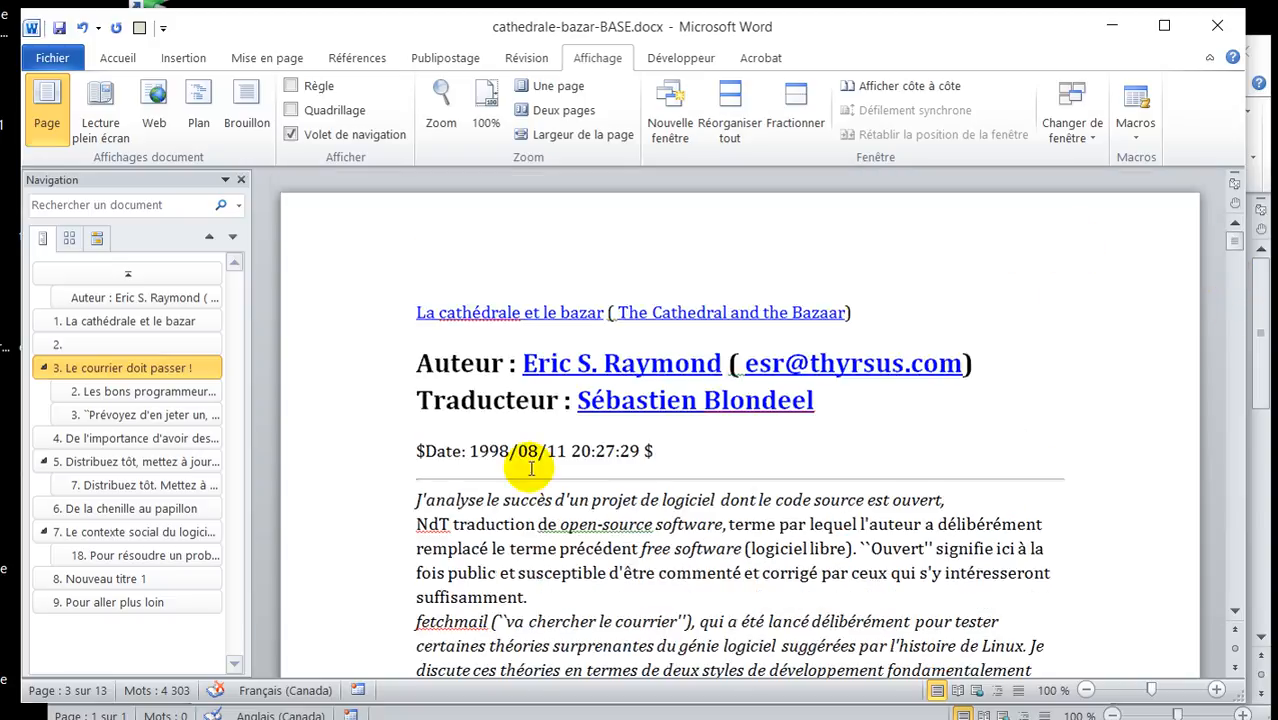
click(413, 360)
key(Return)
key(Return)
key(Return)
key(Return)
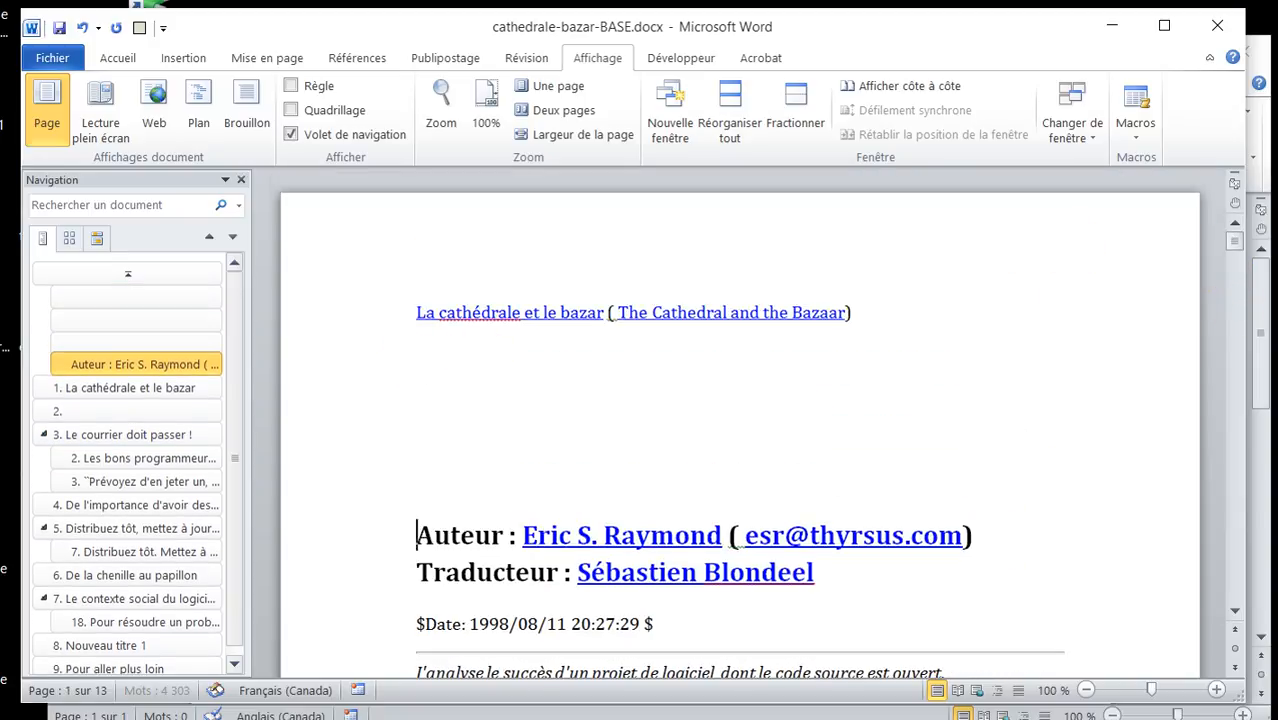
Step: Insert an automatic table of contents titled "Contenu" on the first blank line above the author heading, review it and undo the insertion
click(473, 380)
click(372, 54)
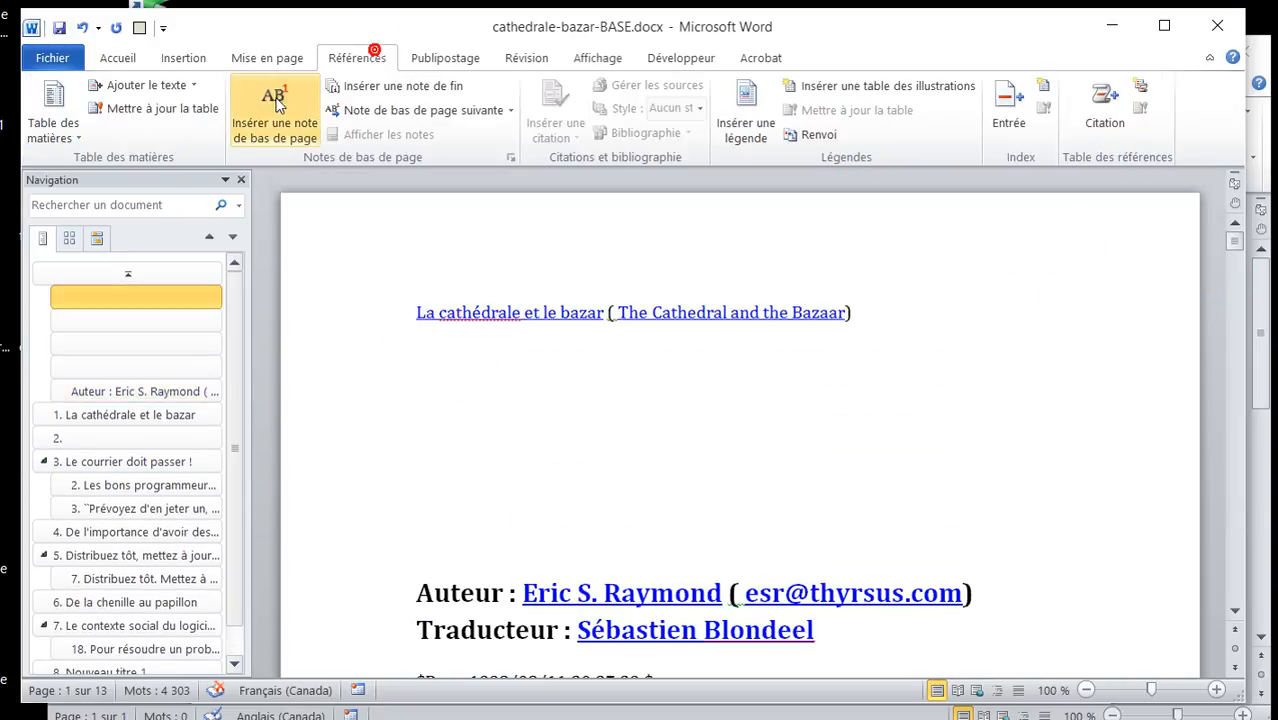
click(55, 125)
click(60, 230)
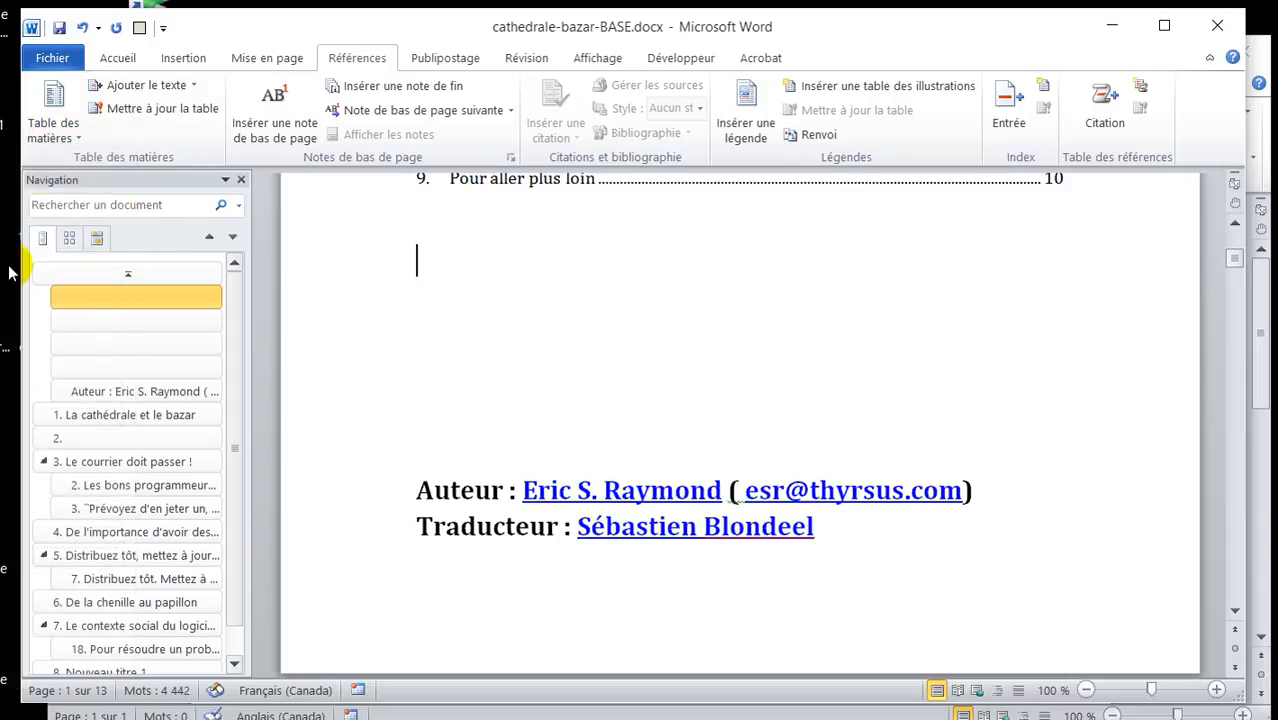
scroll(620, 355, up, 5)
scroll(620, 355, up, 2)
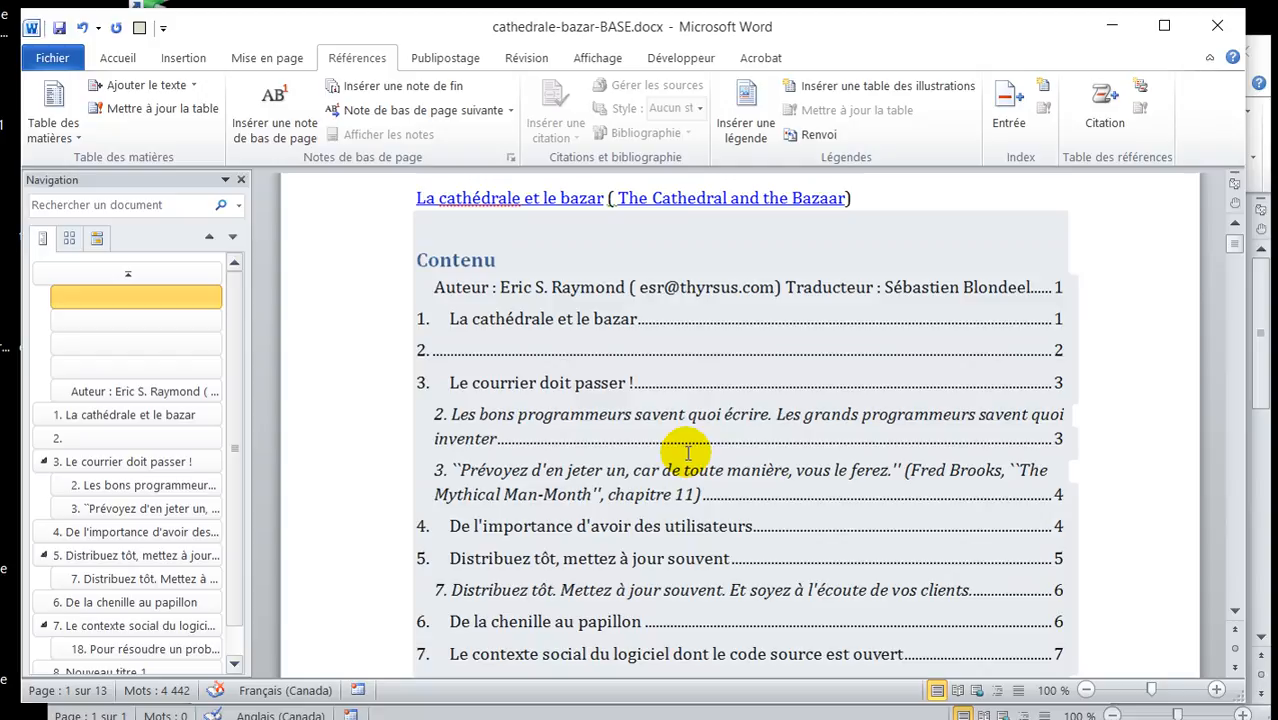
key(ctrl+z)
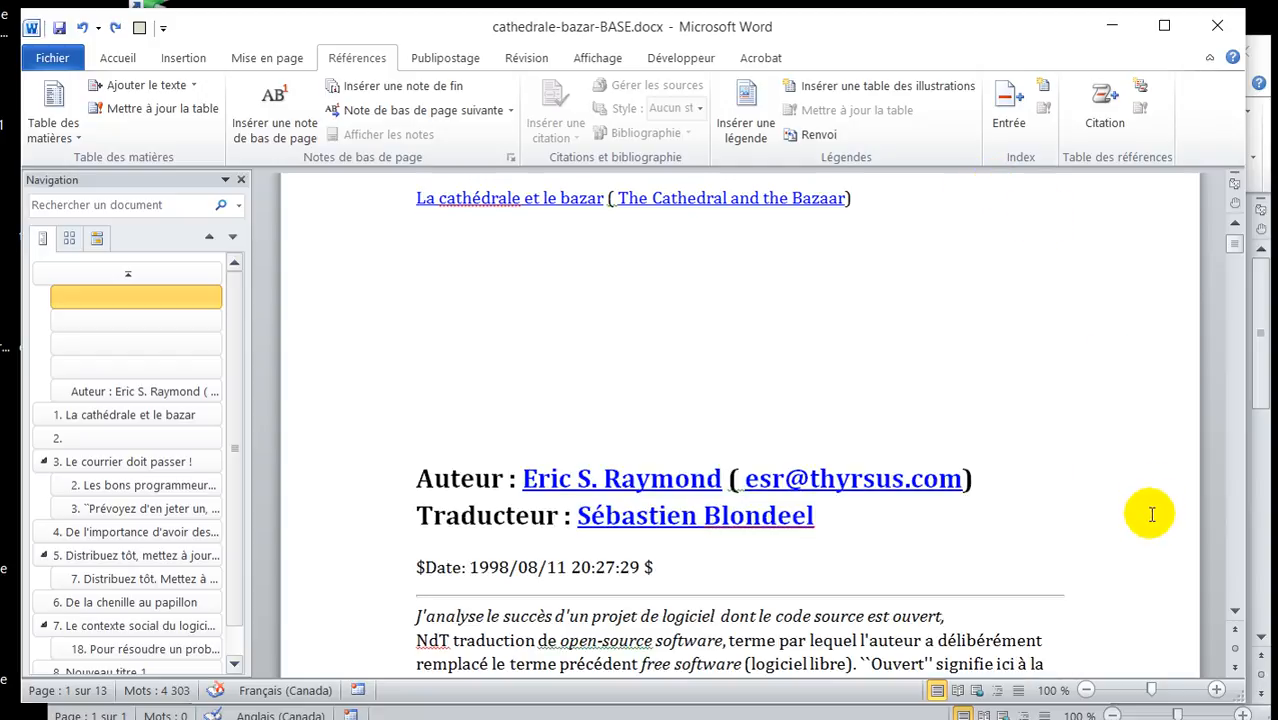